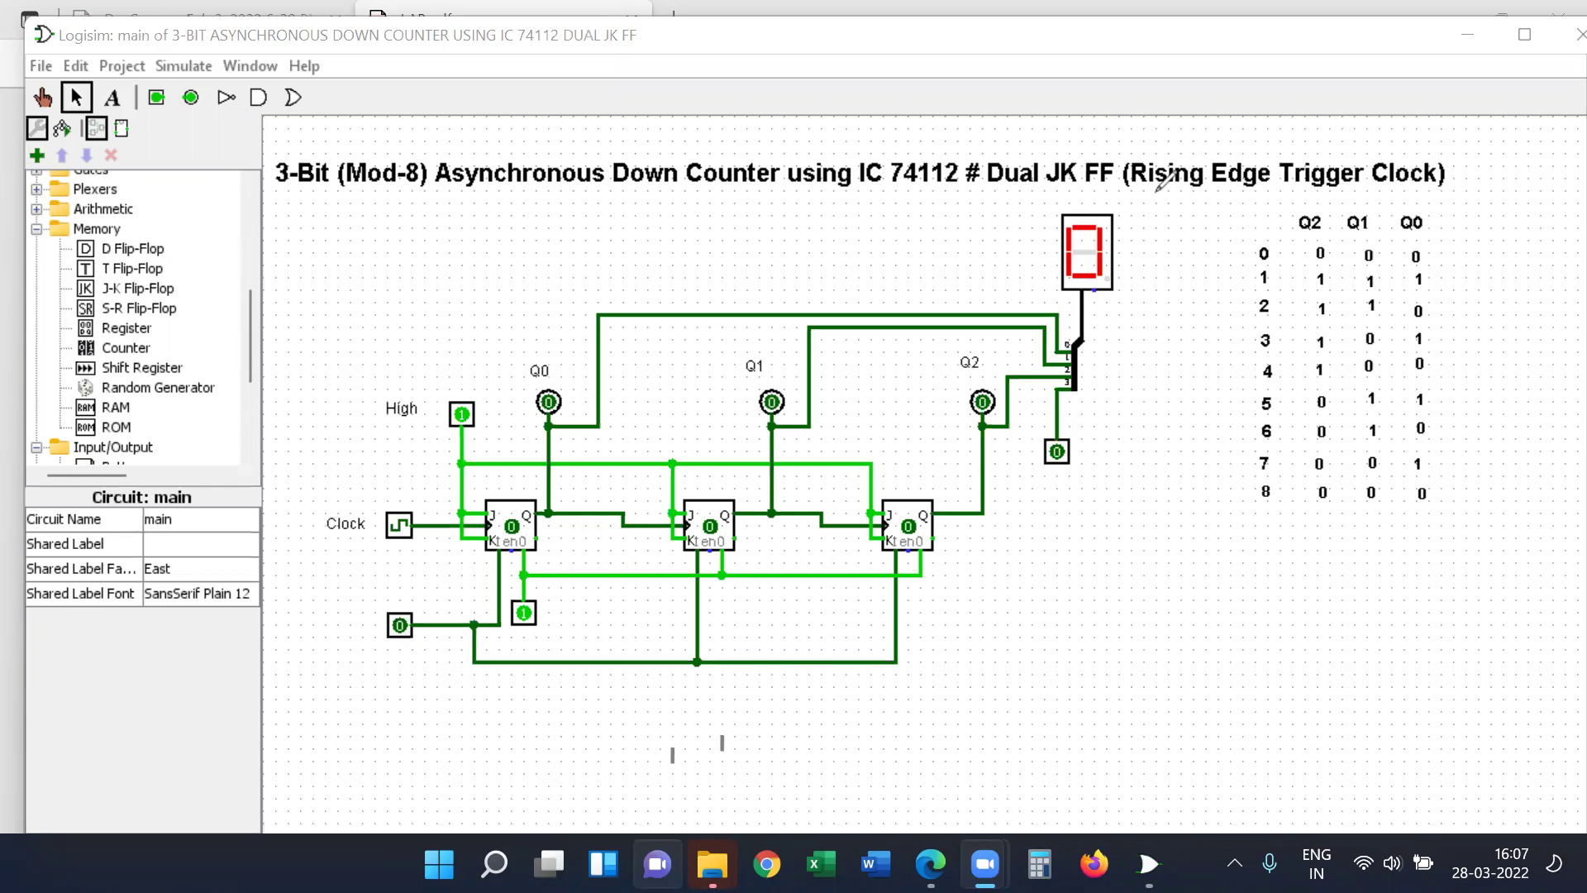
Underline Rising Edge Trigger Clock, Down, IC 74112 and Dual JK FF in the title in red
{"action": "left_click_drag", "start_coordinate": [1149, 188], "coordinate": [1442, 188]}
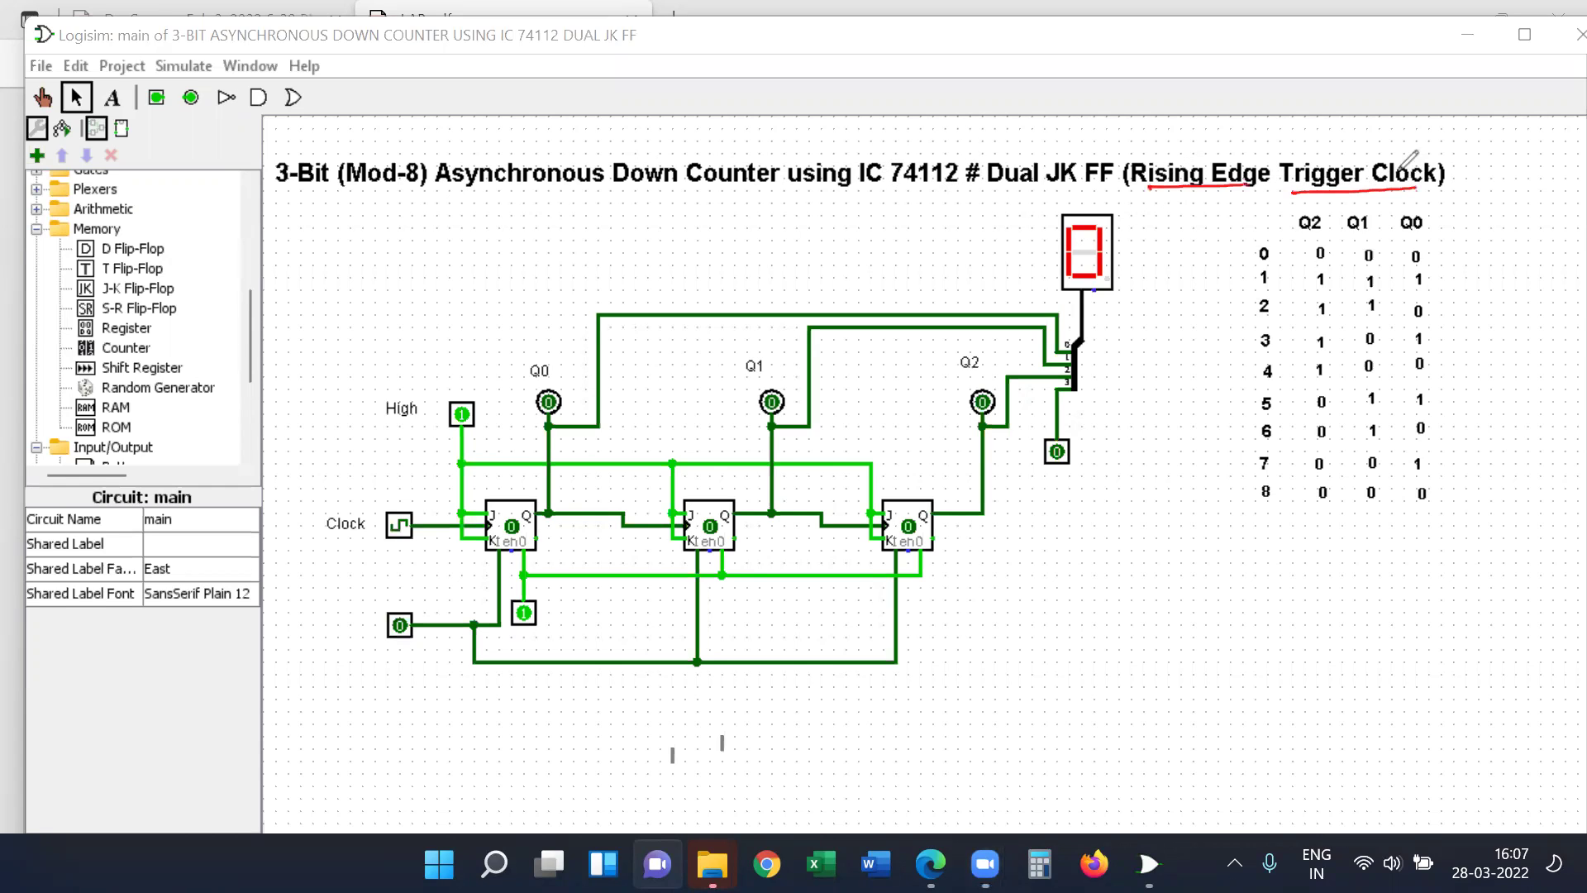
{"action": "left_click_drag", "start_coordinate": [616, 188], "coordinate": [676, 189]}
{"action": "left_click", "coordinate": [918, 176]}
{"action": "left_click_drag", "start_coordinate": [860, 197], "coordinate": [957, 193]}
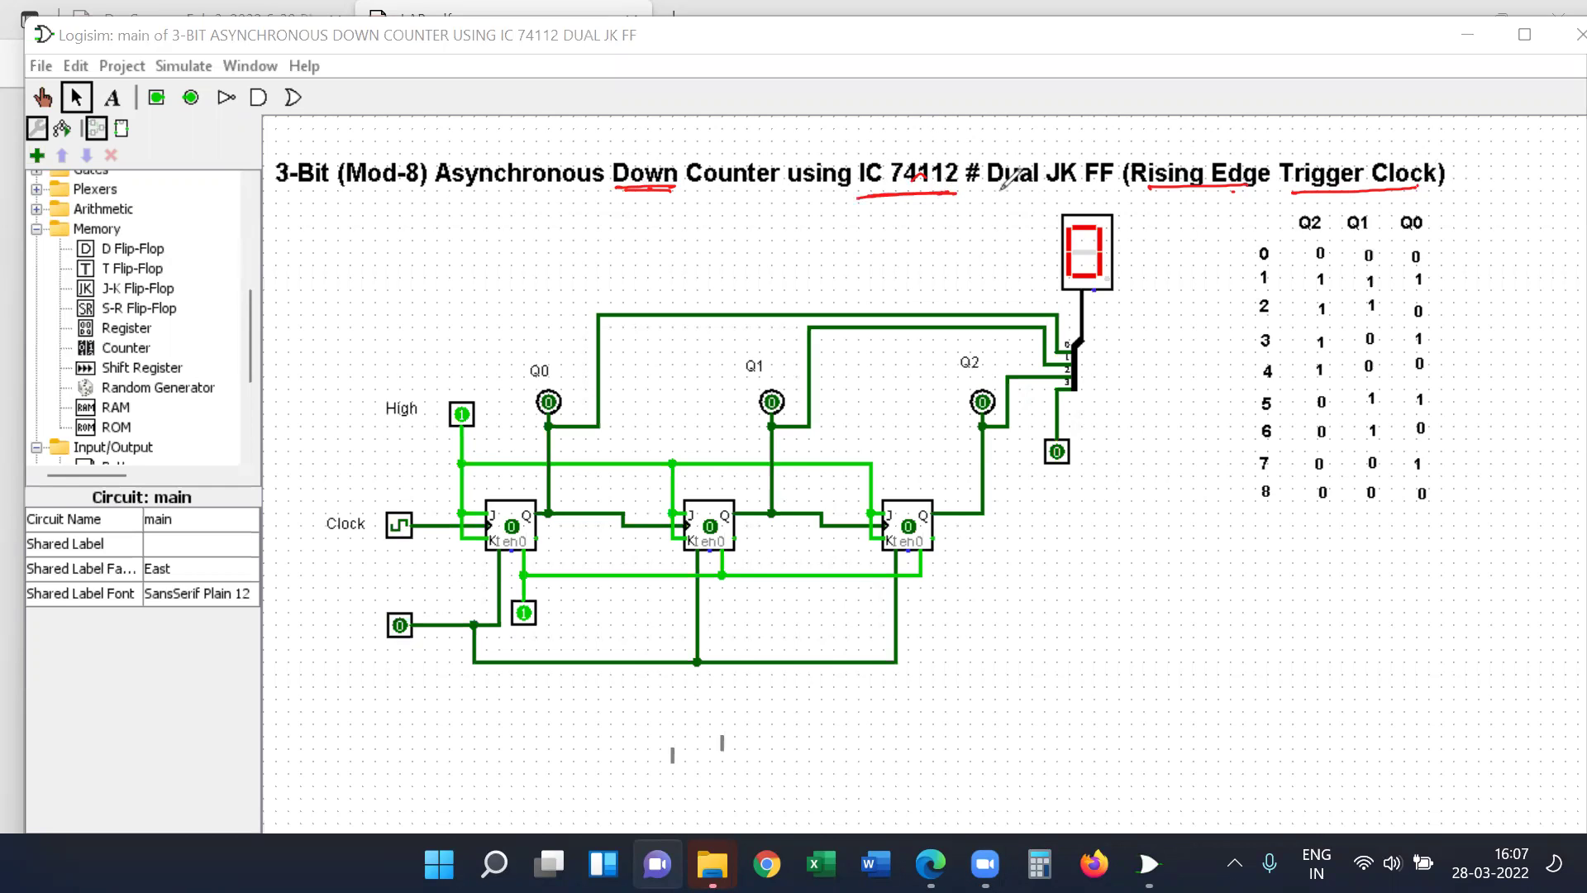
{"action": "left_click_drag", "start_coordinate": [991, 190], "coordinate": [1118, 189]}
Sketch a chip labelled 74112 with two flip-flop boxes below the truth table
{"action": "left_click", "coordinate": [1220, 566]}
{"action": "mouse_move", "coordinate": [1221, 566]}
{"action": "left_mouse_down"}
{"action": "mouse_move", "coordinate": [1371, 723]}
{"action": "mouse_move", "coordinate": [1327, 782]}
{"action": "mouse_move", "coordinate": [1230, 661]}
{"action": "mouse_move", "coordinate": [1219, 608]}
{"action": "mouse_move", "coordinate": [1310, 576]}
{"action": "mouse_move", "coordinate": [1239, 649]}
{"action": "mouse_move", "coordinate": [1232, 597]}
{"action": "left_mouse_up"}
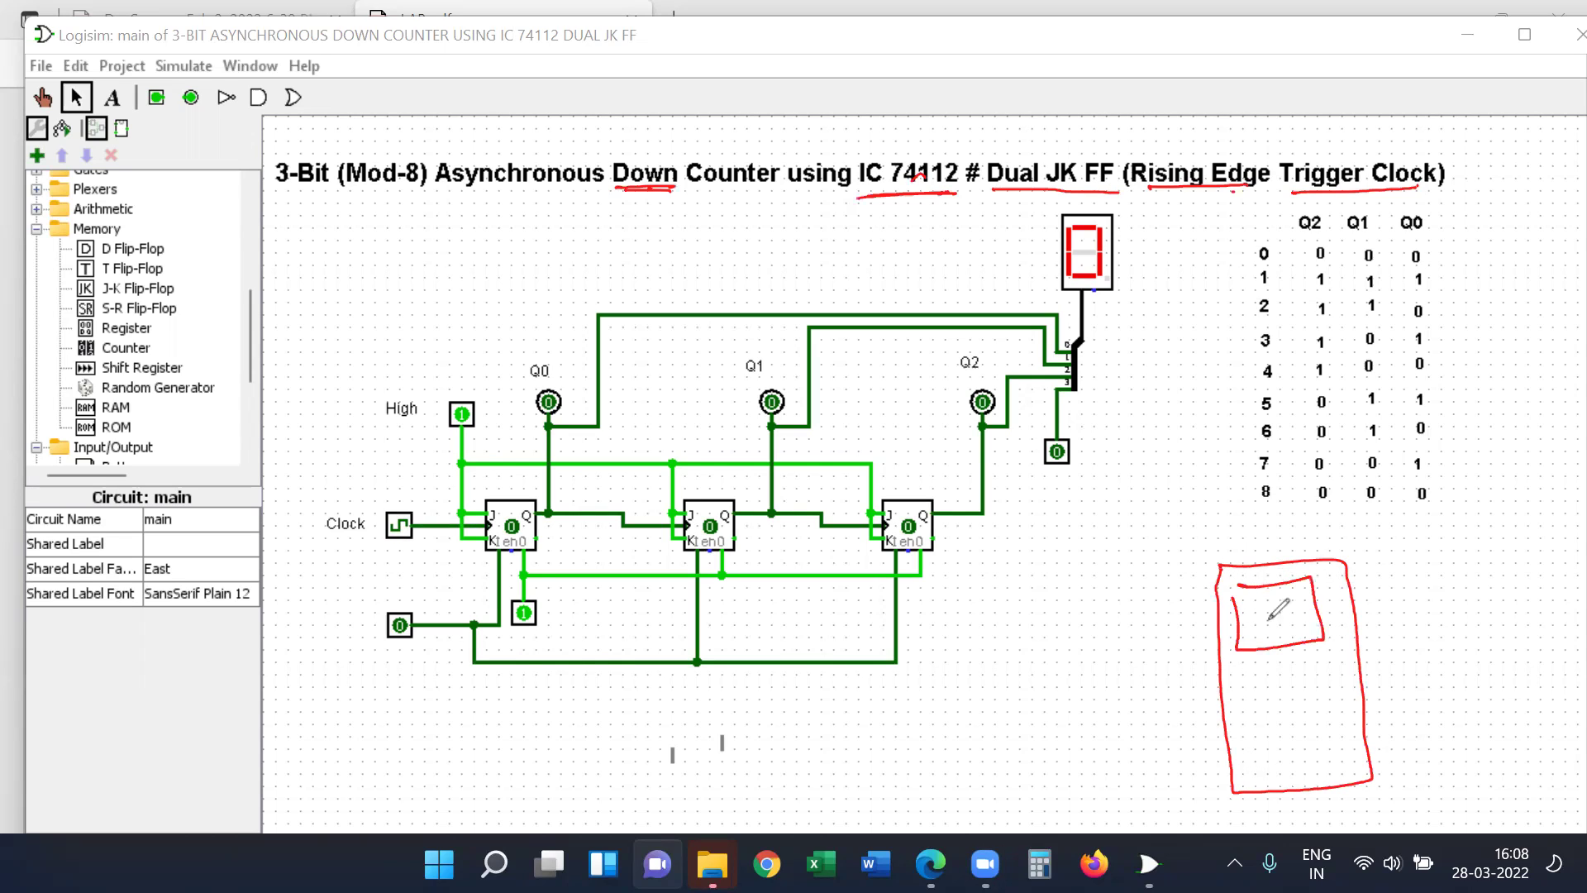
{"action": "mouse_move", "coordinate": [1244, 686]}
{"action": "left_mouse_down"}
{"action": "mouse_move", "coordinate": [1325, 740]}
{"action": "mouse_move", "coordinate": [1238, 694]}
{"action": "mouse_move", "coordinate": [1261, 688]}
{"action": "left_mouse_up"}
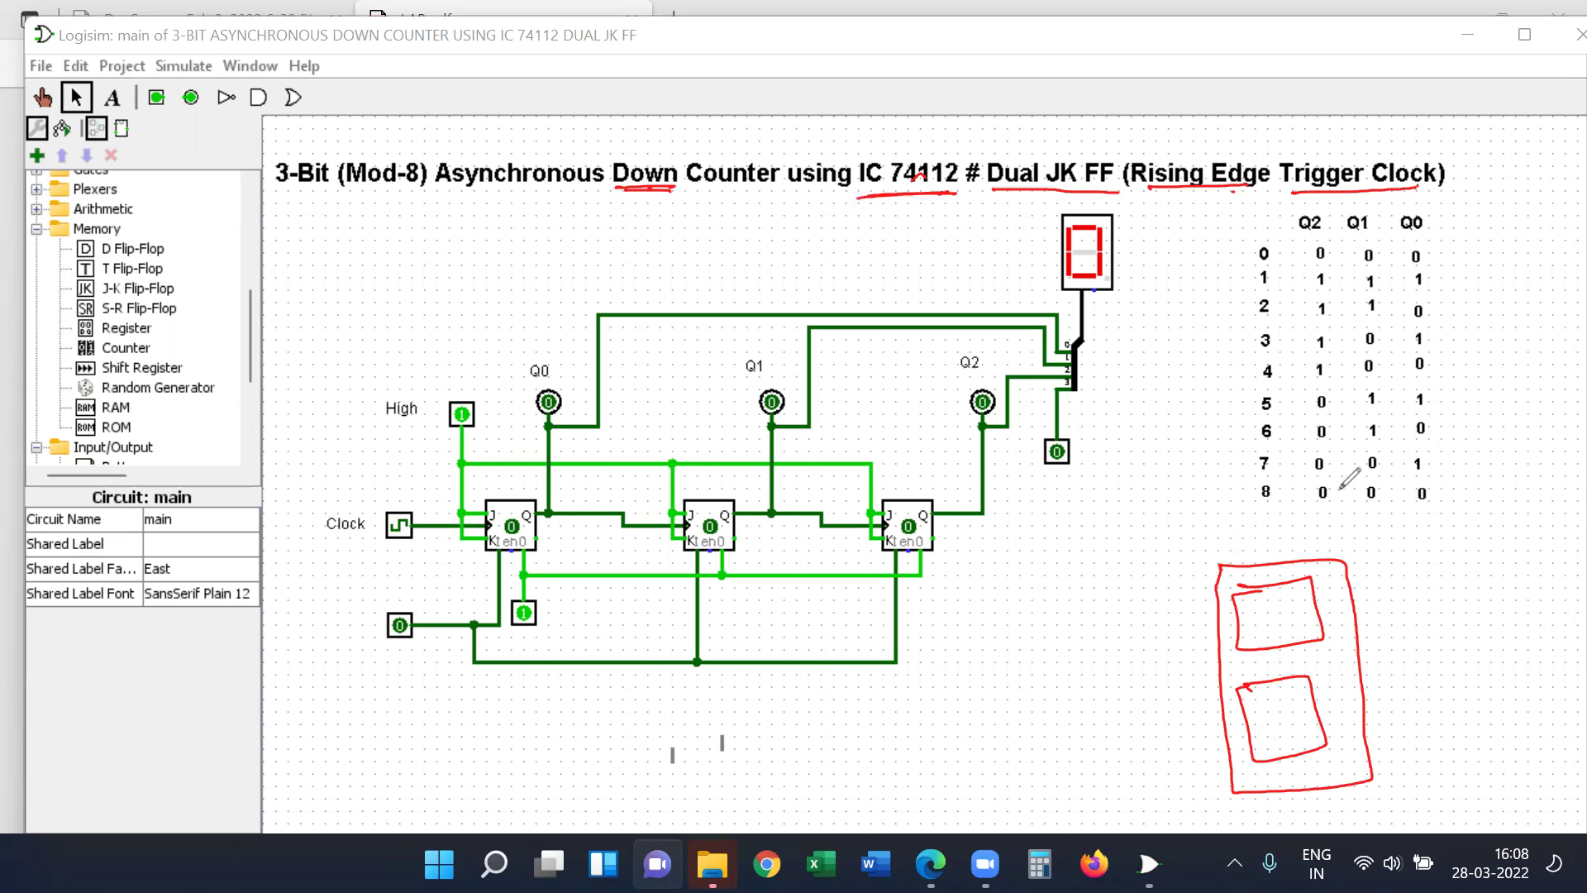
{"action": "mouse_move", "coordinate": [1267, 536]}
{"action": "left_mouse_down"}
{"action": "mouse_move", "coordinate": [1368, 556]}
{"action": "mouse_move", "coordinate": [1375, 520]}
{"action": "mouse_move", "coordinate": [1300, 519]}
{"action": "mouse_move", "coordinate": [1251, 541]}
{"action": "mouse_move", "coordinate": [1320, 546]}
{"action": "left_mouse_up"}
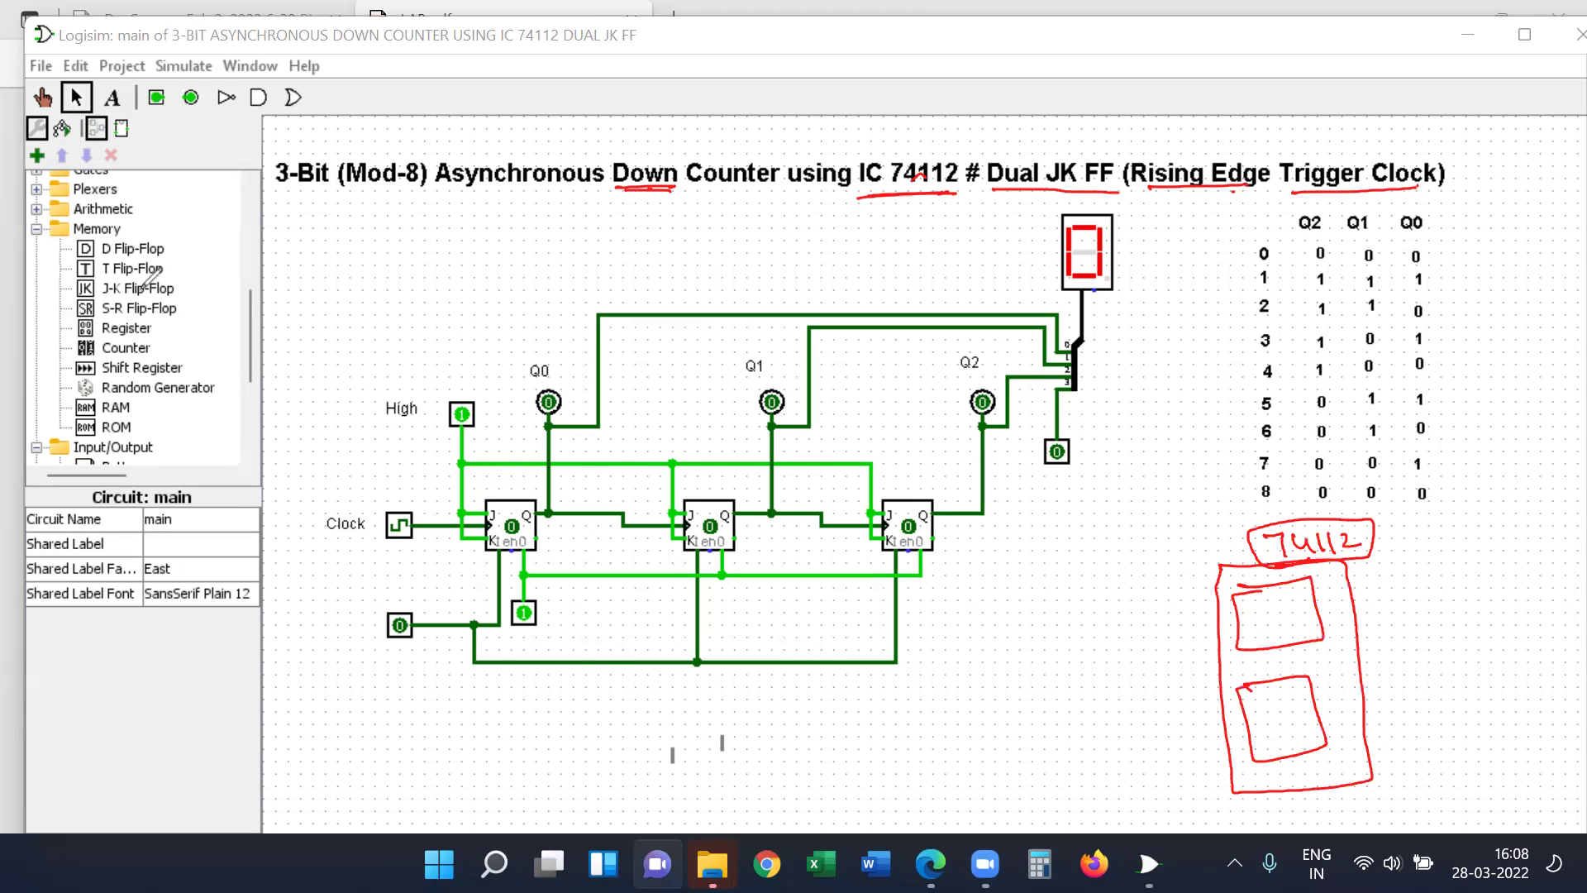
Tick J-K Flip-Flop in the Memory library tree and underline 3-Bit in the title
{"action": "left_click_drag", "start_coordinate": [181, 285], "coordinate": [198, 278]}
{"action": "left_click_drag", "start_coordinate": [553, 579], "coordinate": [566, 579]}
{"action": "left_click_drag", "start_coordinate": [280, 187], "coordinate": [332, 188]}
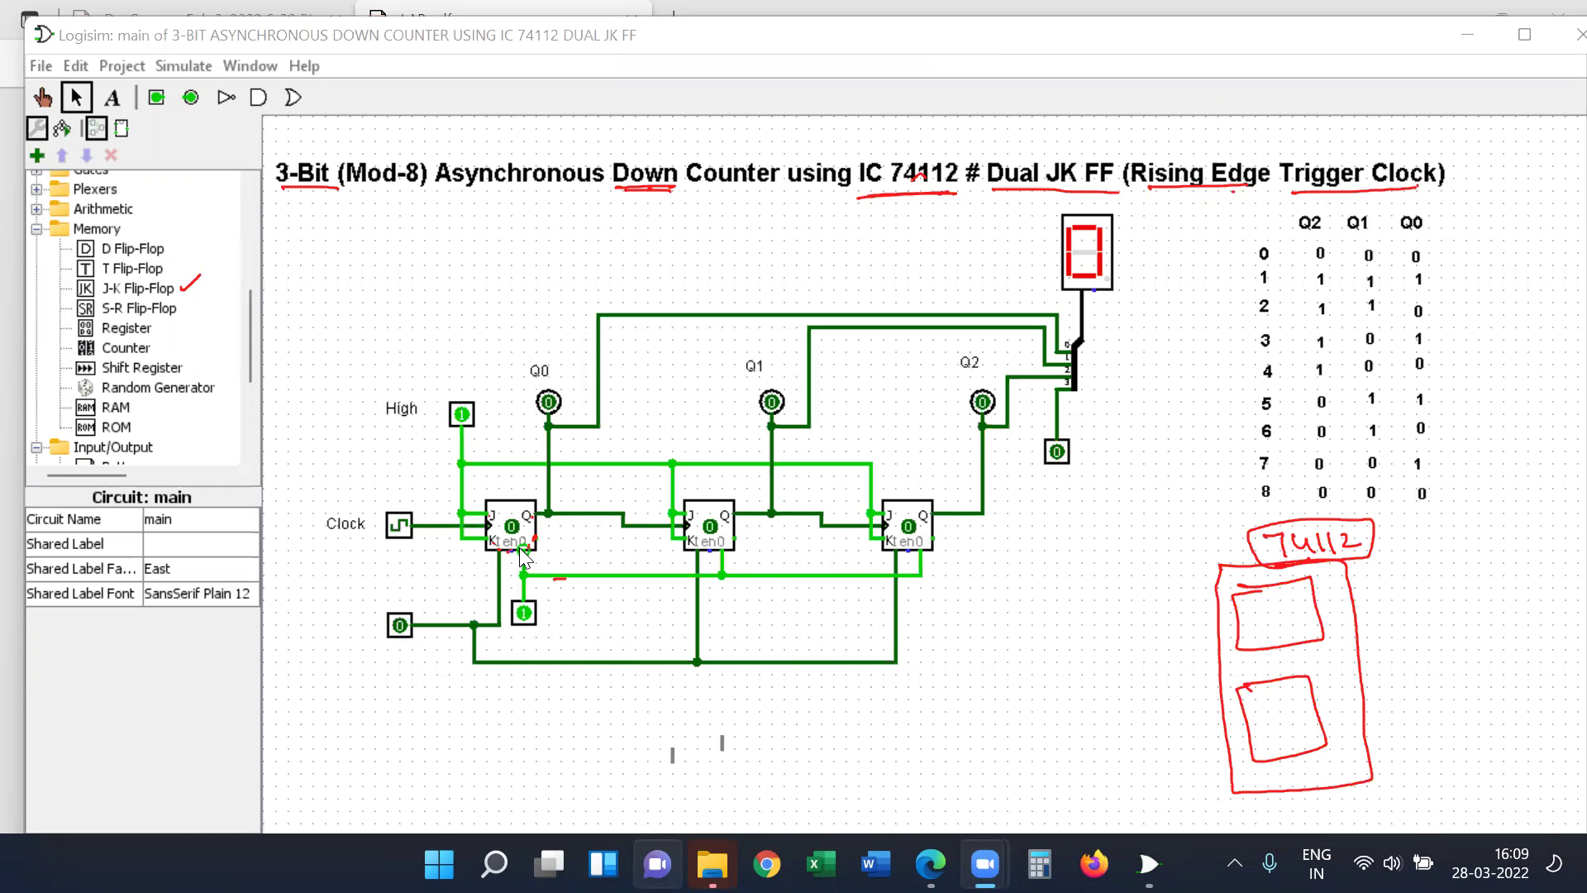
Select the first, then the third J-K flip-flop to show its Rising Edge trigger attribute
{"action": "left_click", "coordinate": [522, 546]}
{"action": "left_click", "coordinate": [549, 557]}
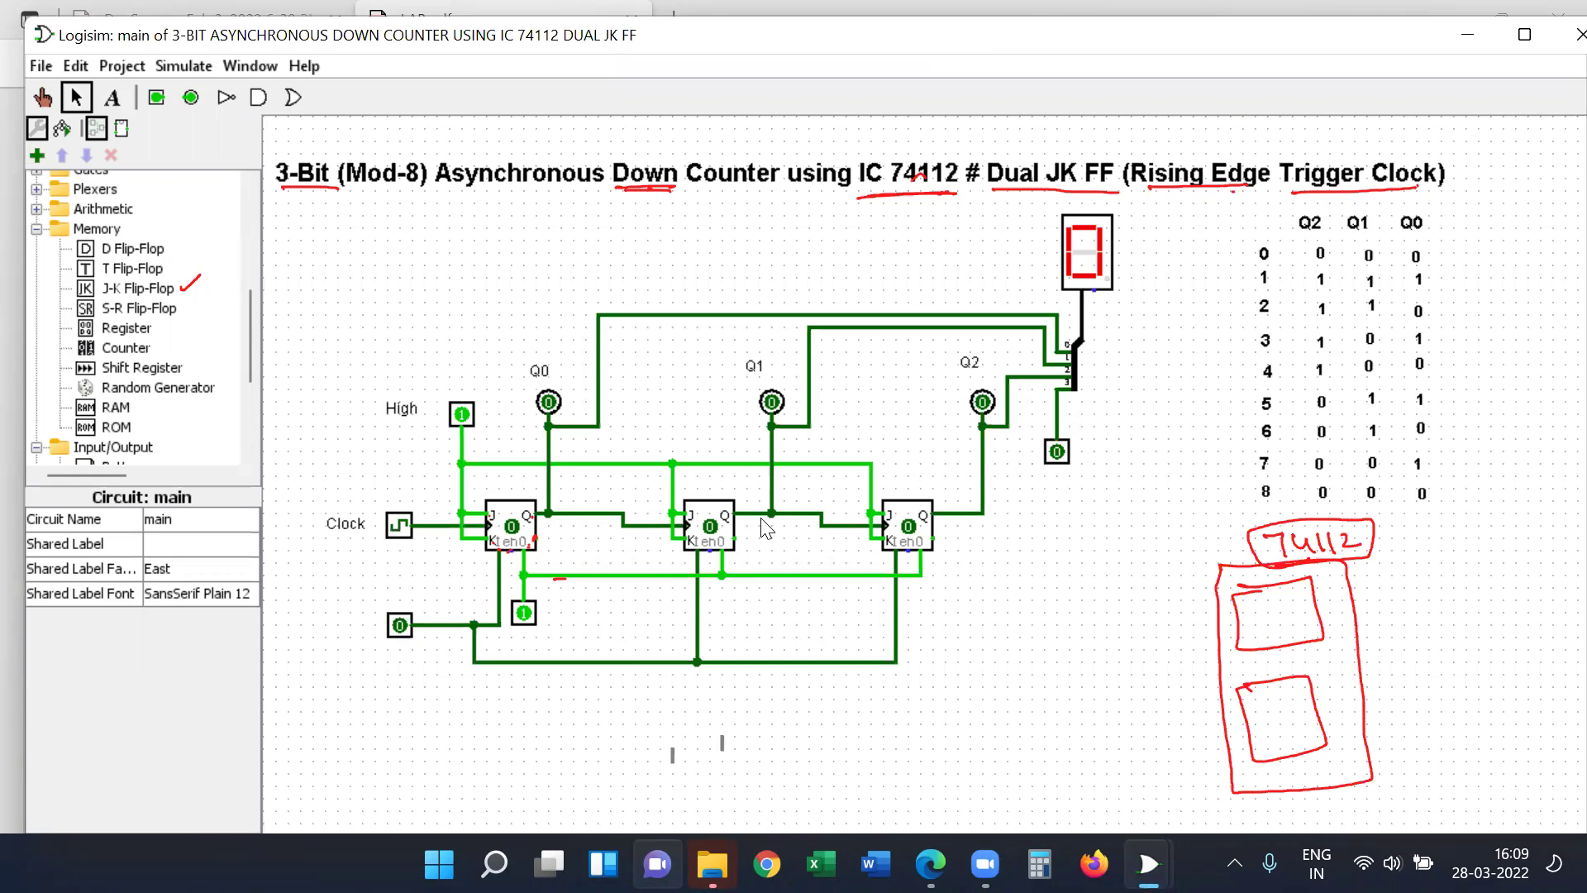
{"action": "left_click", "coordinate": [909, 550]}
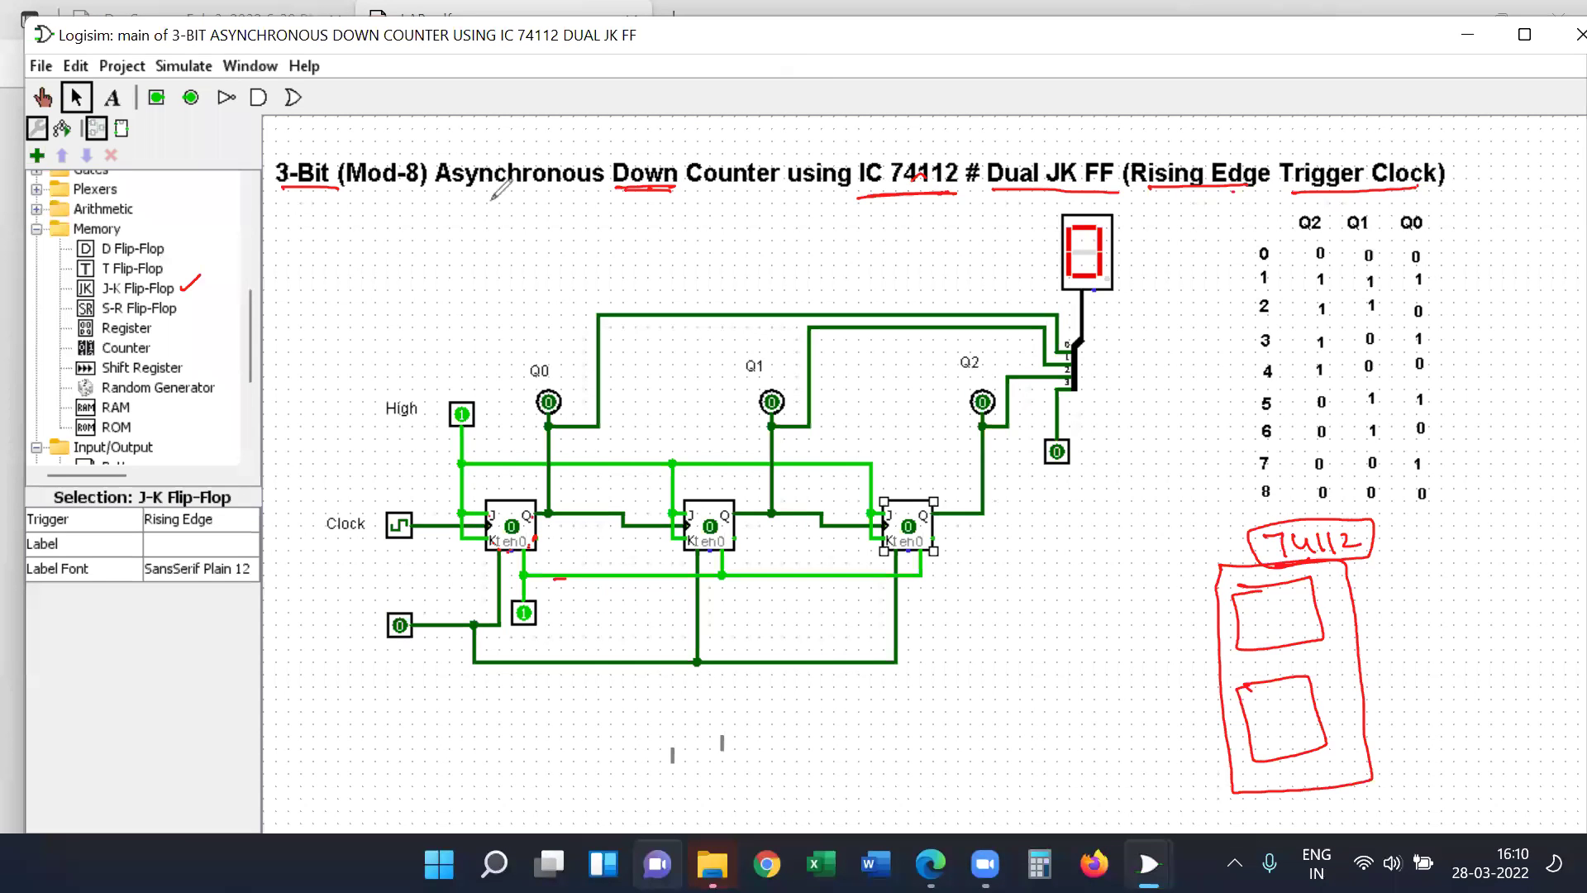
Underline Asynchronous and write a boxed J=K=1 note with bracketed +ve and -ve beneath
{"action": "left_click_drag", "start_coordinate": [444, 197], "coordinate": [591, 195]}
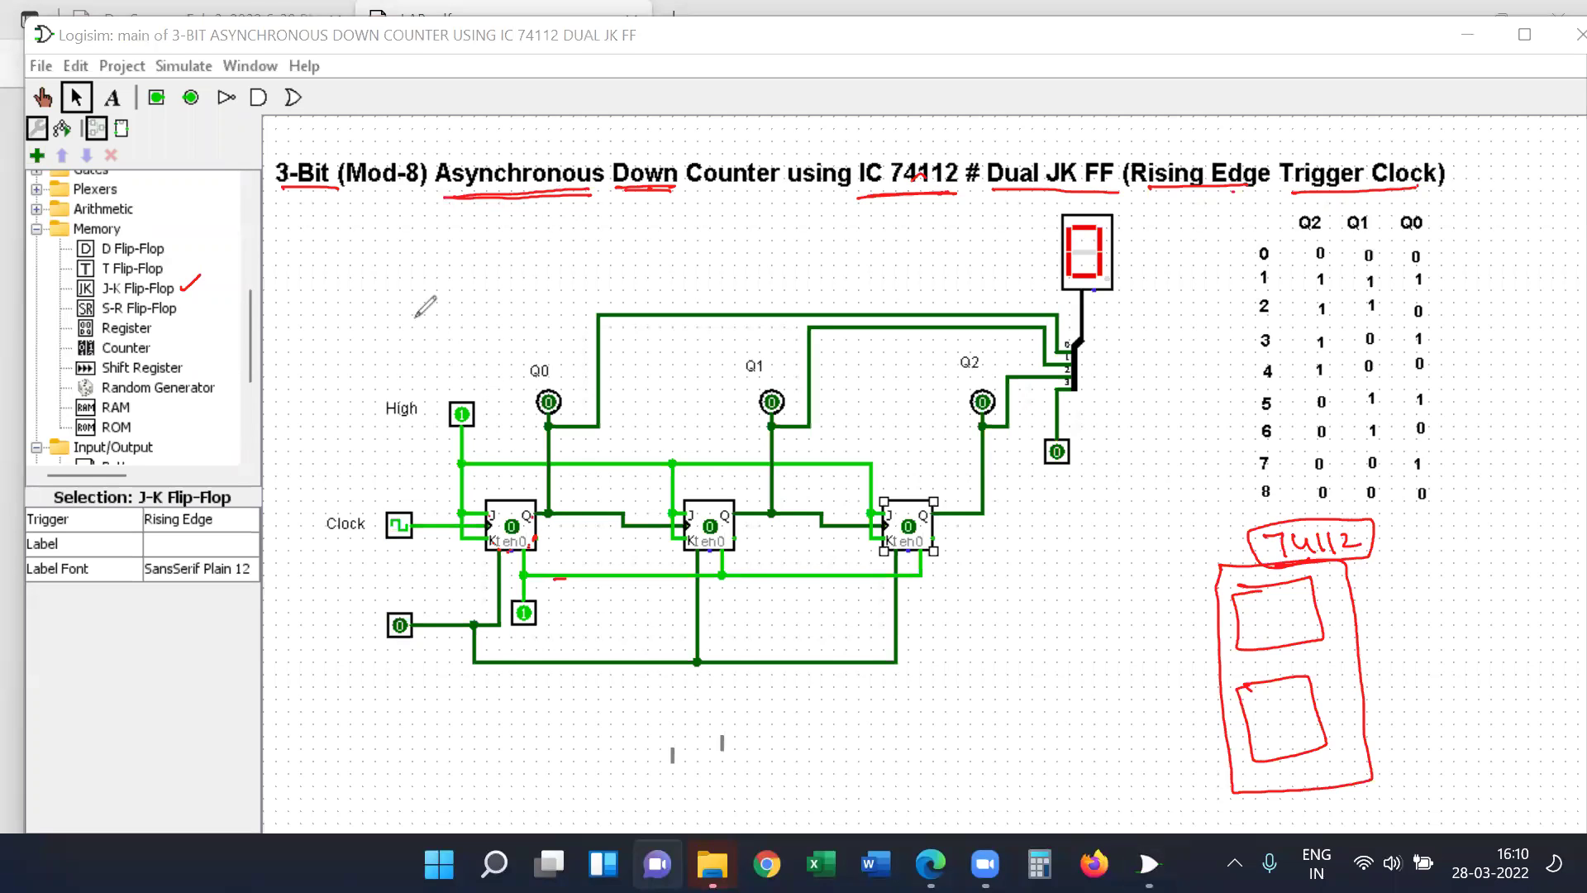
{"action": "mouse_move", "coordinate": [334, 237]}
{"action": "left_mouse_down"}
{"action": "mouse_move", "coordinate": [323, 256]}
{"action": "mouse_move", "coordinate": [339, 235]}
{"action": "mouse_move", "coordinate": [409, 236]}
{"action": "left_mouse_up"}
{"action": "mouse_move", "coordinate": [314, 288]}
{"action": "left_mouse_down"}
{"action": "mouse_move", "coordinate": [419, 228]}
{"action": "mouse_move", "coordinate": [410, 194]}
{"action": "mouse_move", "coordinate": [303, 250]}
{"action": "mouse_move", "coordinate": [312, 287]}
{"action": "mouse_move", "coordinate": [332, 279]}
{"action": "mouse_move", "coordinate": [338, 239]}
{"action": "left_mouse_up"}
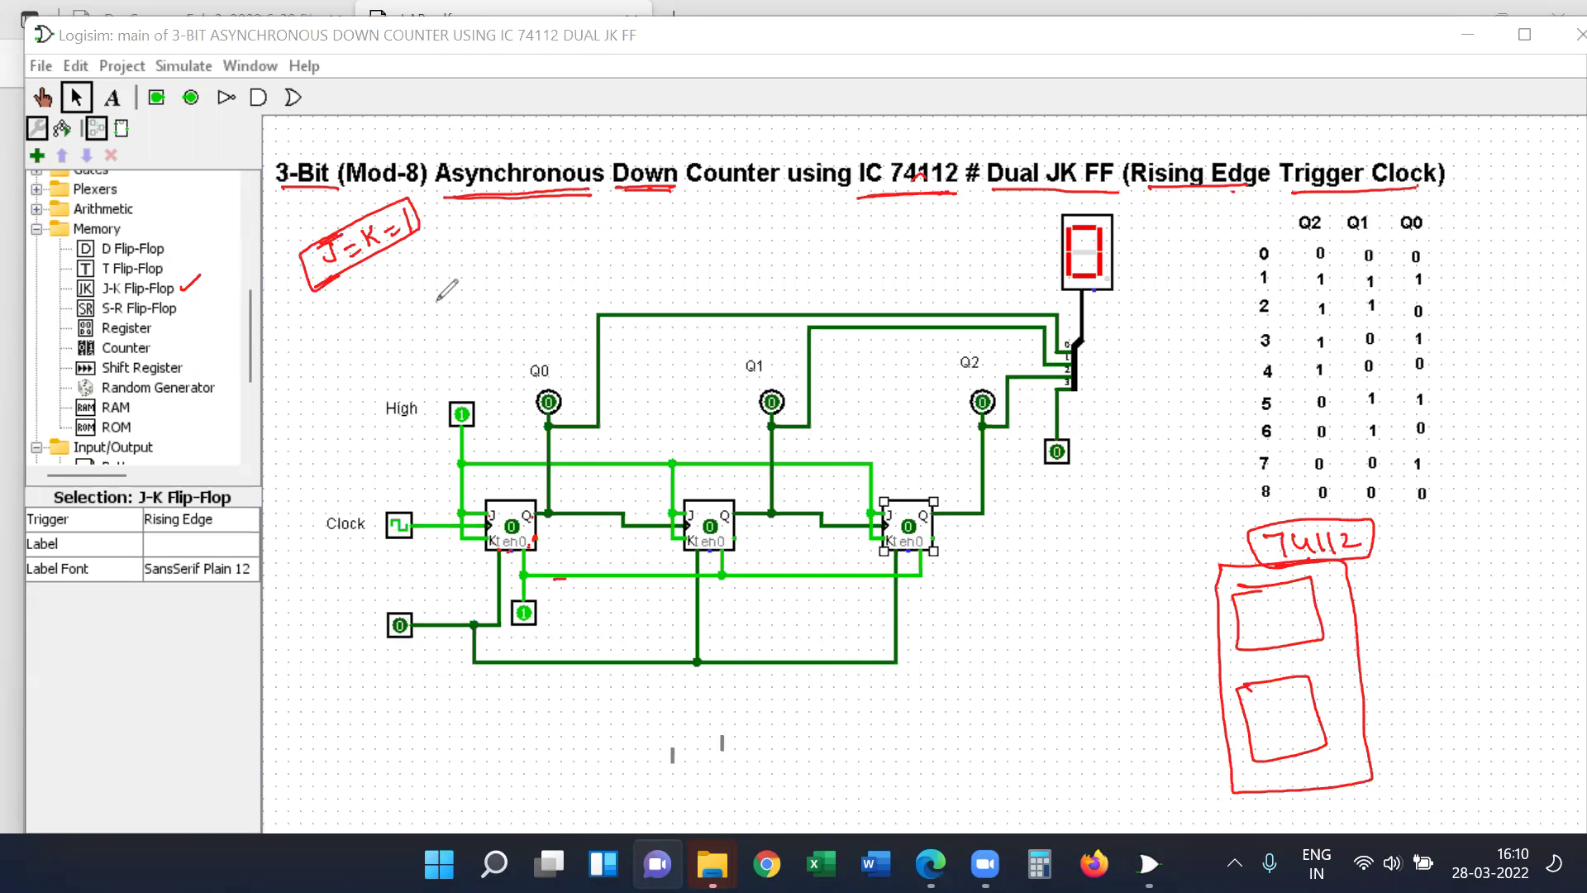
{"action": "mouse_move", "coordinate": [328, 307]}
{"action": "left_mouse_down"}
{"action": "mouse_move", "coordinate": [349, 337]}
{"action": "mouse_move", "coordinate": [368, 316]}
{"action": "mouse_move", "coordinate": [333, 362]}
{"action": "left_mouse_up"}
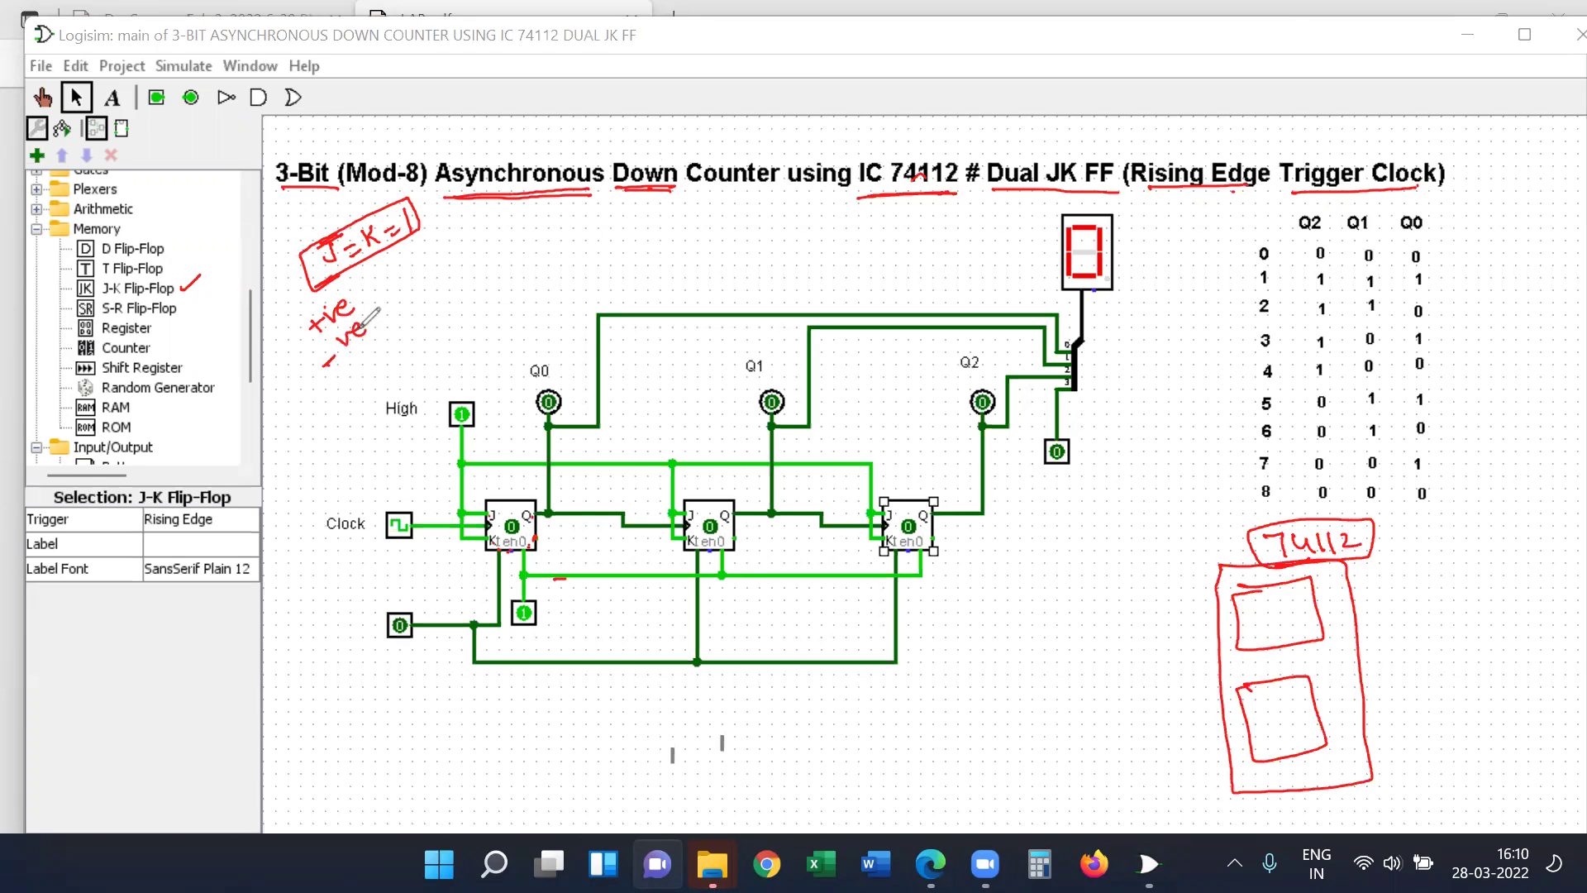
{"action": "left_click_drag", "start_coordinate": [361, 286], "coordinate": [383, 330]}
Arrow the brace to an underlined 'Race around', add 'Toggle', and sketch a square clock pulse
{"action": "mouse_move", "coordinate": [395, 280]}
{"action": "left_mouse_down"}
{"action": "mouse_move", "coordinate": [422, 250]}
{"action": "mouse_move", "coordinate": [427, 273]}
{"action": "mouse_move", "coordinate": [488, 216]}
{"action": "mouse_move", "coordinate": [544, 216]}
{"action": "left_mouse_up"}
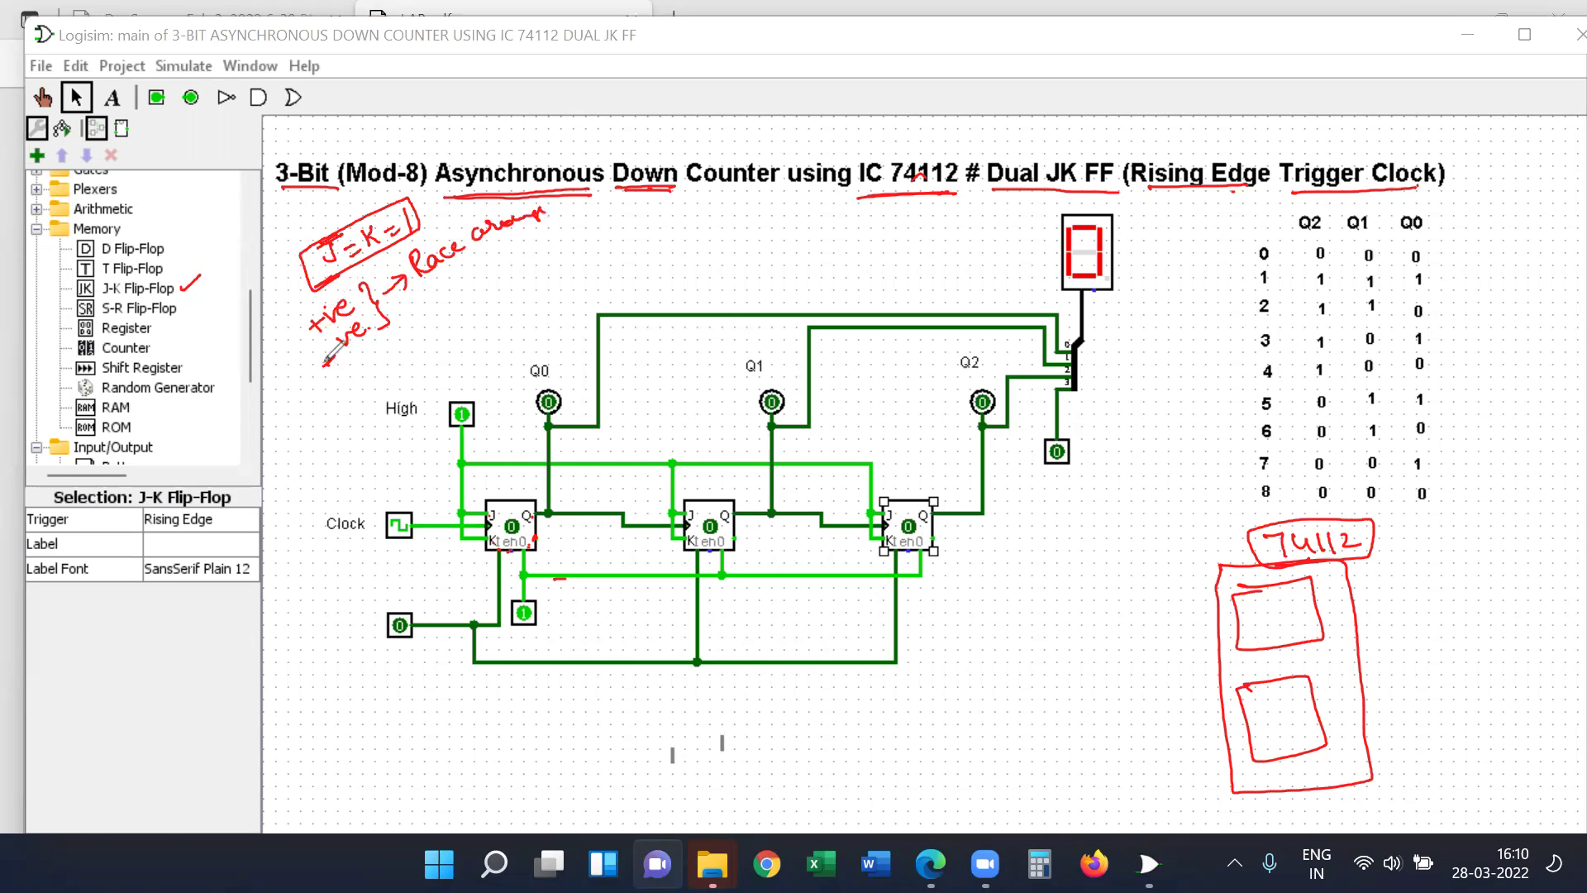
{"action": "left_click_drag", "start_coordinate": [325, 355], "coordinate": [337, 349]}
{"action": "left_click_drag", "start_coordinate": [333, 371], "coordinate": [349, 360]}
{"action": "left_click_drag", "start_coordinate": [489, 242], "coordinate": [546, 211]}
{"action": "left_click_drag", "start_coordinate": [422, 284], "coordinate": [488, 244]}
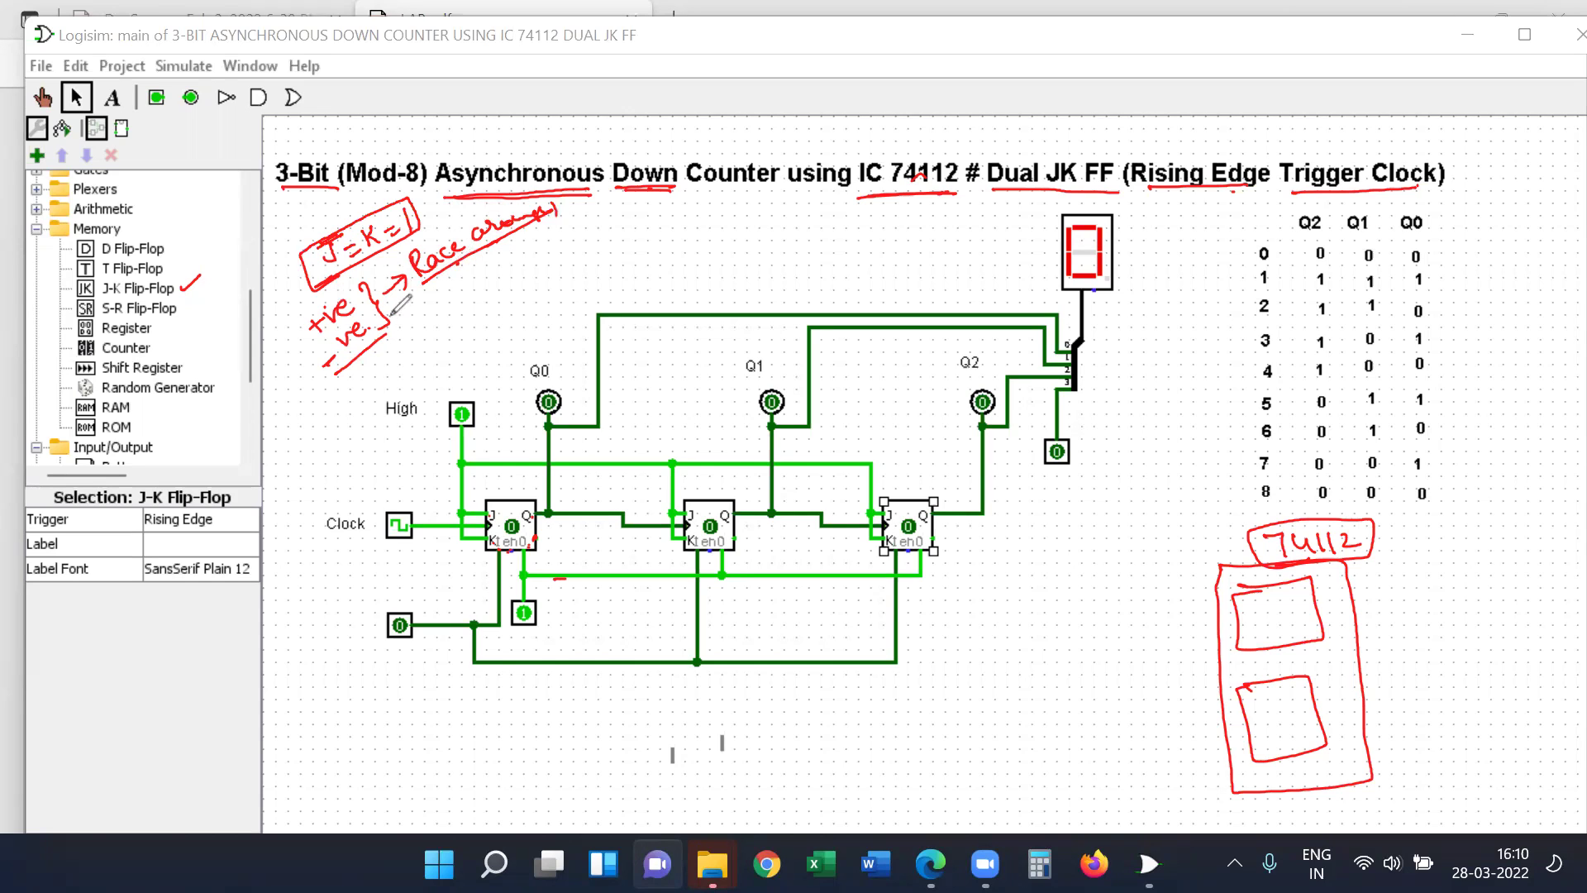
{"action": "left_click_drag", "start_coordinate": [418, 289], "coordinate": [536, 223]}
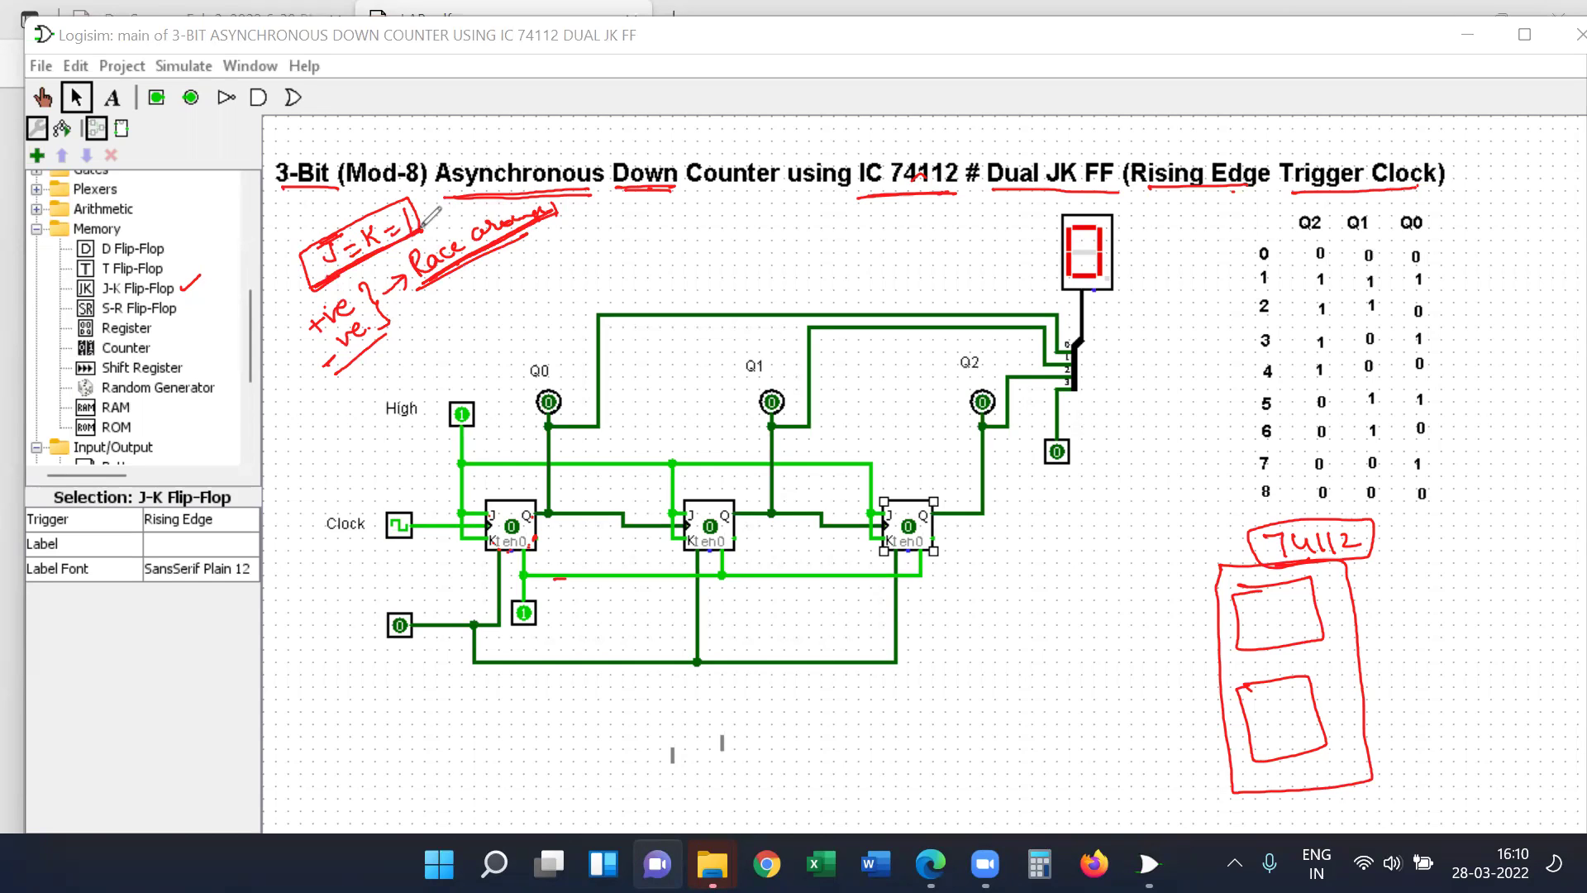
{"action": "mouse_move", "coordinate": [472, 280]}
{"action": "left_mouse_down"}
{"action": "mouse_move", "coordinate": [516, 275]}
{"action": "mouse_move", "coordinate": [519, 248]}
{"action": "mouse_move", "coordinate": [524, 263]}
{"action": "mouse_move", "coordinate": [548, 248]}
{"action": "mouse_move", "coordinate": [488, 306]}
{"action": "mouse_move", "coordinate": [539, 247]}
{"action": "left_mouse_up"}
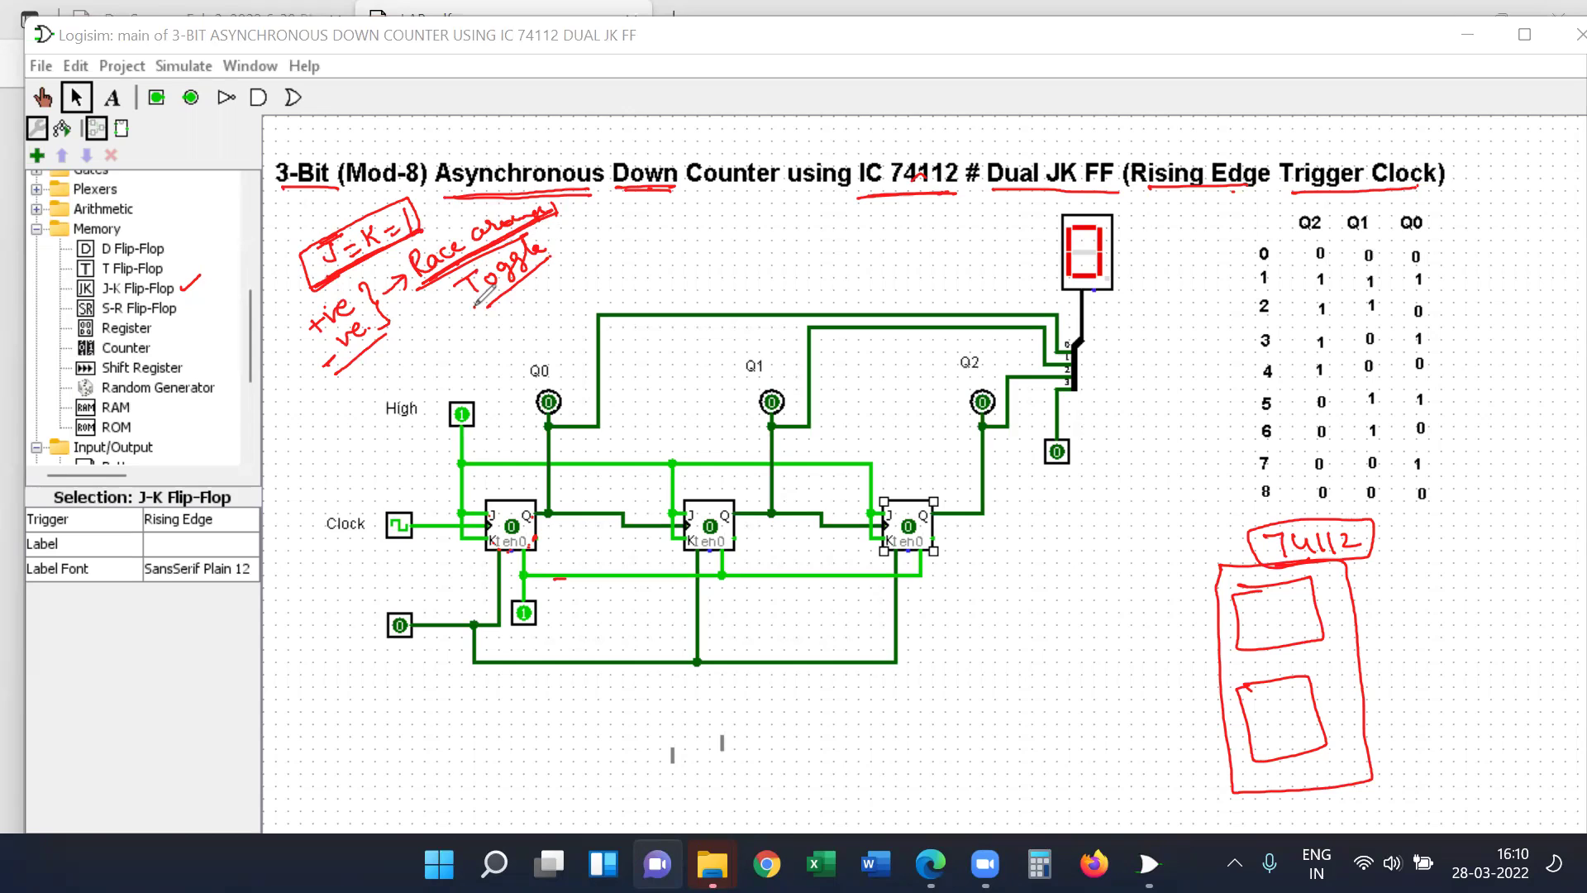
{"action": "mouse_move", "coordinate": [598, 265]}
{"action": "left_mouse_down"}
{"action": "mouse_move", "coordinate": [646, 258]}
{"action": "mouse_move", "coordinate": [636, 218]}
{"action": "mouse_move", "coordinate": [696, 209]}
{"action": "mouse_move", "coordinate": [710, 251]}
{"action": "left_mouse_up"}
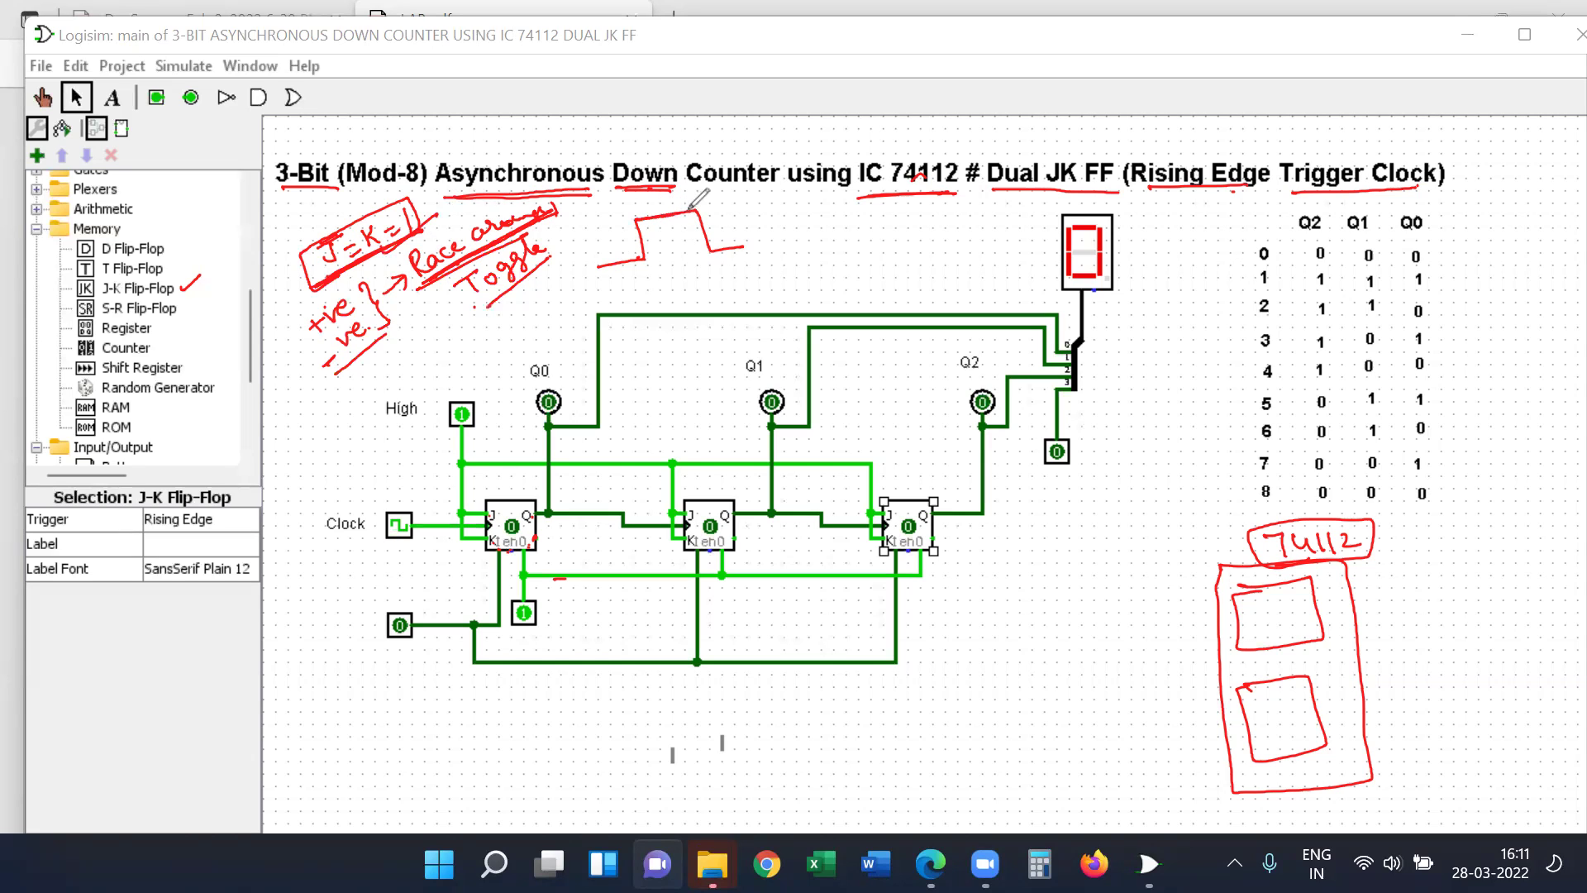
Write Q(t)=0, underlined Q+(t)=1, and start the 1,0,1,0,1... toggle sequence in red
{"action": "mouse_move", "coordinate": [819, 239]}
{"action": "left_mouse_down"}
{"action": "mouse_move", "coordinate": [1020, 224]}
{"action": "mouse_move", "coordinate": [965, 217]}
{"action": "left_mouse_up"}
{"action": "left_click_drag", "start_coordinate": [958, 209], "coordinate": [1027, 232]}
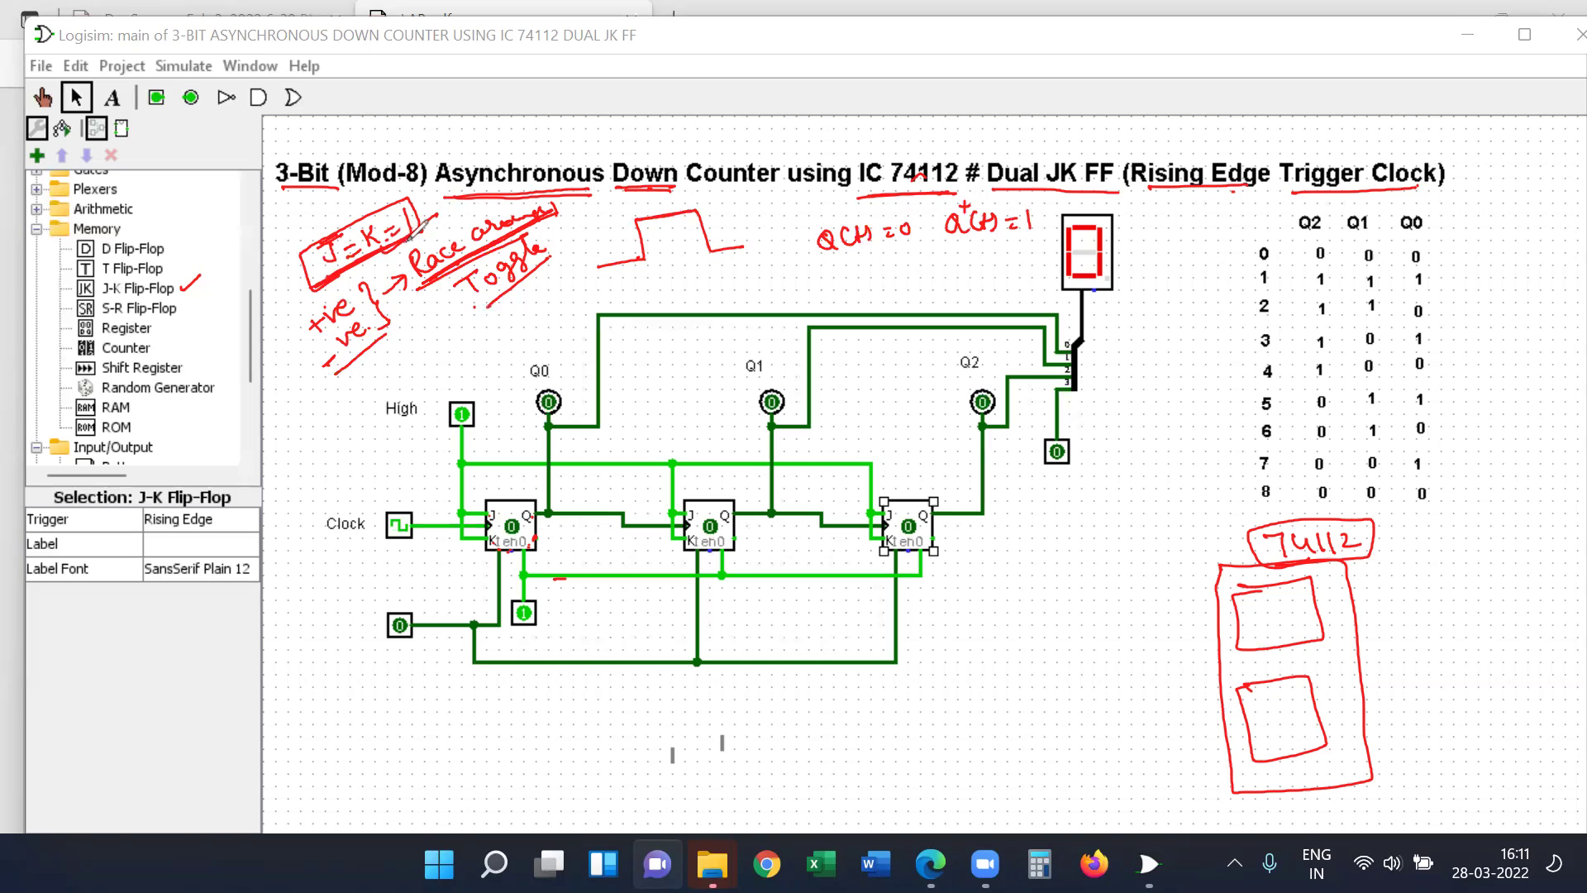
{"action": "left_click_drag", "start_coordinate": [953, 243], "coordinate": [1034, 234]}
{"action": "mouse_move", "coordinate": [695, 211]}
{"action": "left_mouse_down"}
{"action": "mouse_move", "coordinate": [635, 219]}
{"action": "mouse_move", "coordinate": [740, 247]}
{"action": "left_mouse_up"}
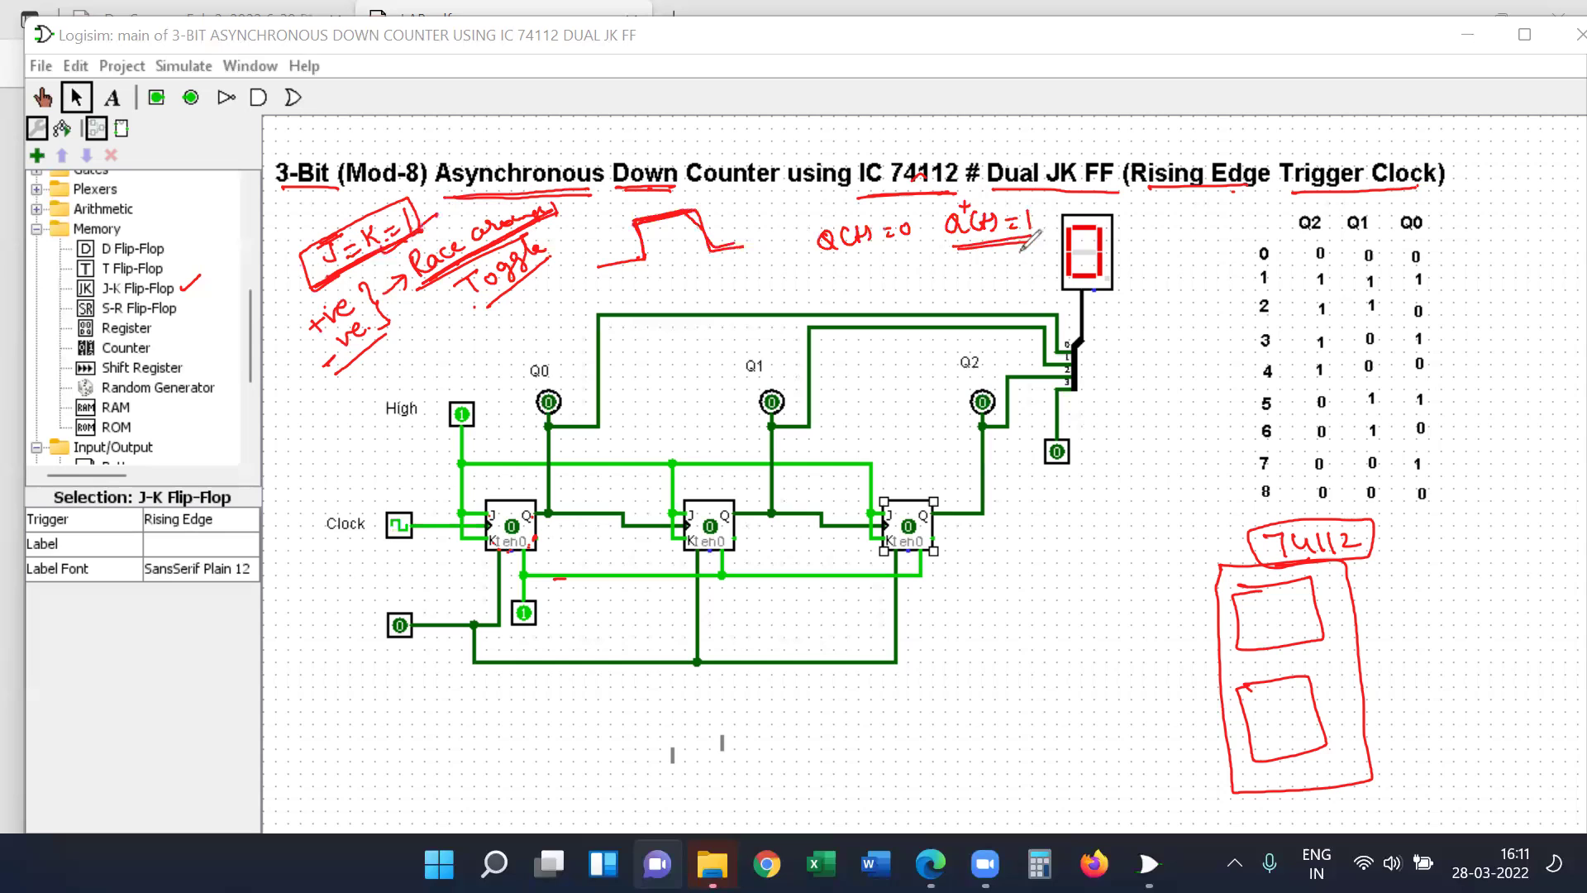
{"action": "mouse_move", "coordinate": [923, 274]}
{"action": "left_mouse_down"}
{"action": "mouse_move", "coordinate": [929, 289]}
{"action": "mouse_move", "coordinate": [883, 291]}
{"action": "mouse_move", "coordinate": [1052, 263]}
{"action": "left_mouse_up"}
Retrace the sketched clock pulse and mark 0+ at its low level
{"action": "mouse_move", "coordinate": [586, 274]}
{"action": "left_mouse_down"}
{"action": "mouse_move", "coordinate": [641, 257]}
{"action": "mouse_move", "coordinate": [635, 215]}
{"action": "mouse_move", "coordinate": [696, 206]}
{"action": "mouse_move", "coordinate": [715, 251]}
{"action": "mouse_move", "coordinate": [749, 244]}
{"action": "mouse_move", "coordinate": [637, 264]}
{"action": "mouse_move", "coordinate": [640, 228]}
{"action": "mouse_move", "coordinate": [694, 202]}
{"action": "mouse_move", "coordinate": [743, 246]}
{"action": "left_mouse_up"}
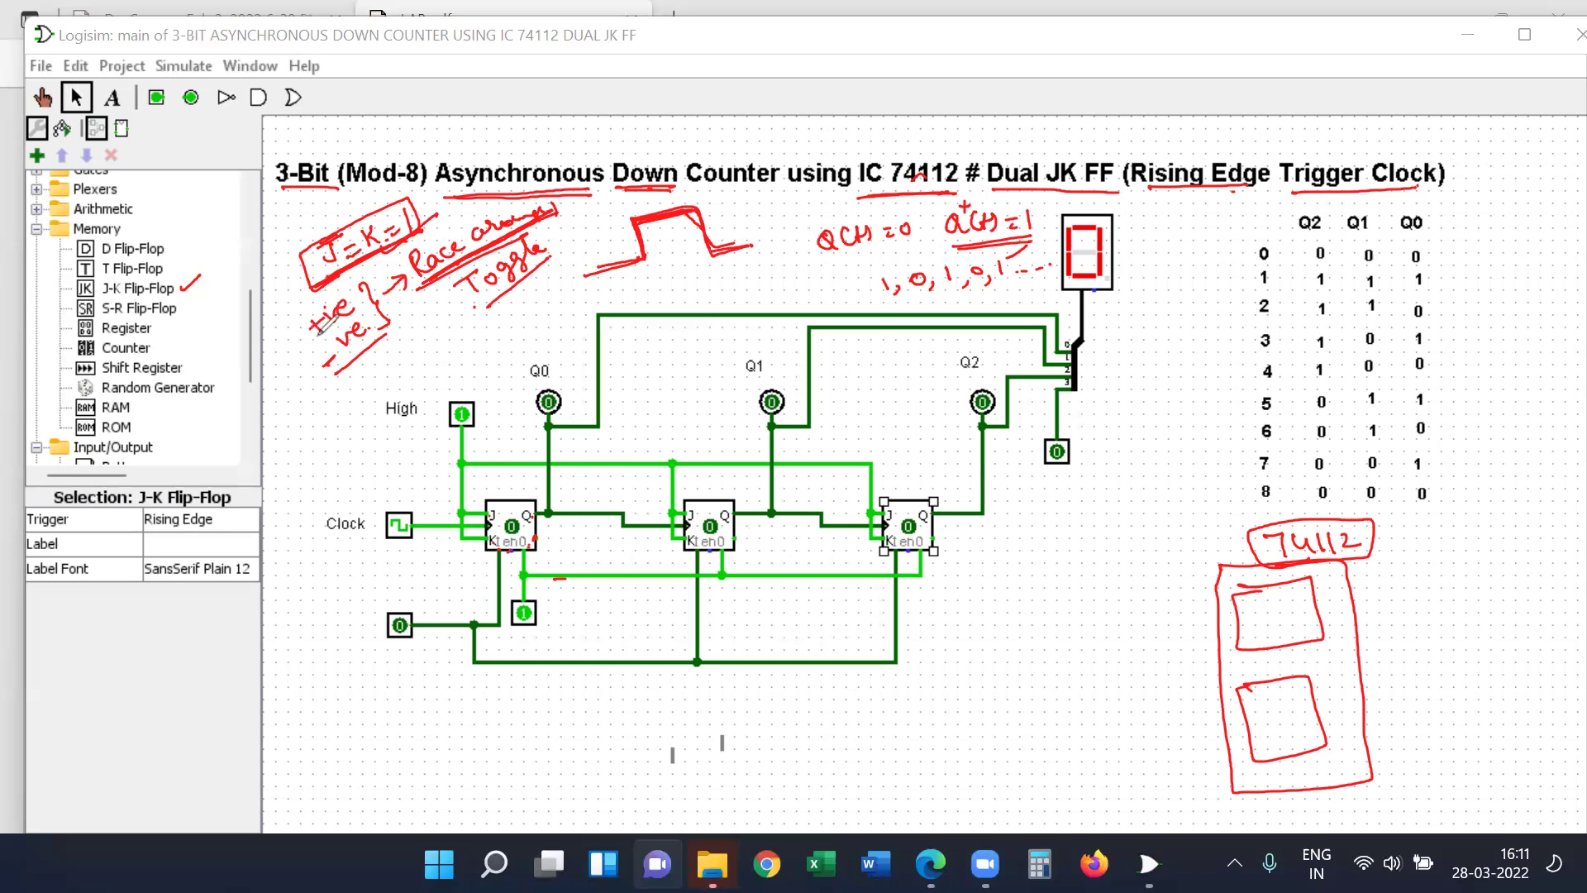
{"action": "left_click_drag", "start_coordinate": [321, 383], "coordinate": [385, 328]}
{"action": "left_click_drag", "start_coordinate": [656, 195], "coordinate": [693, 276]}
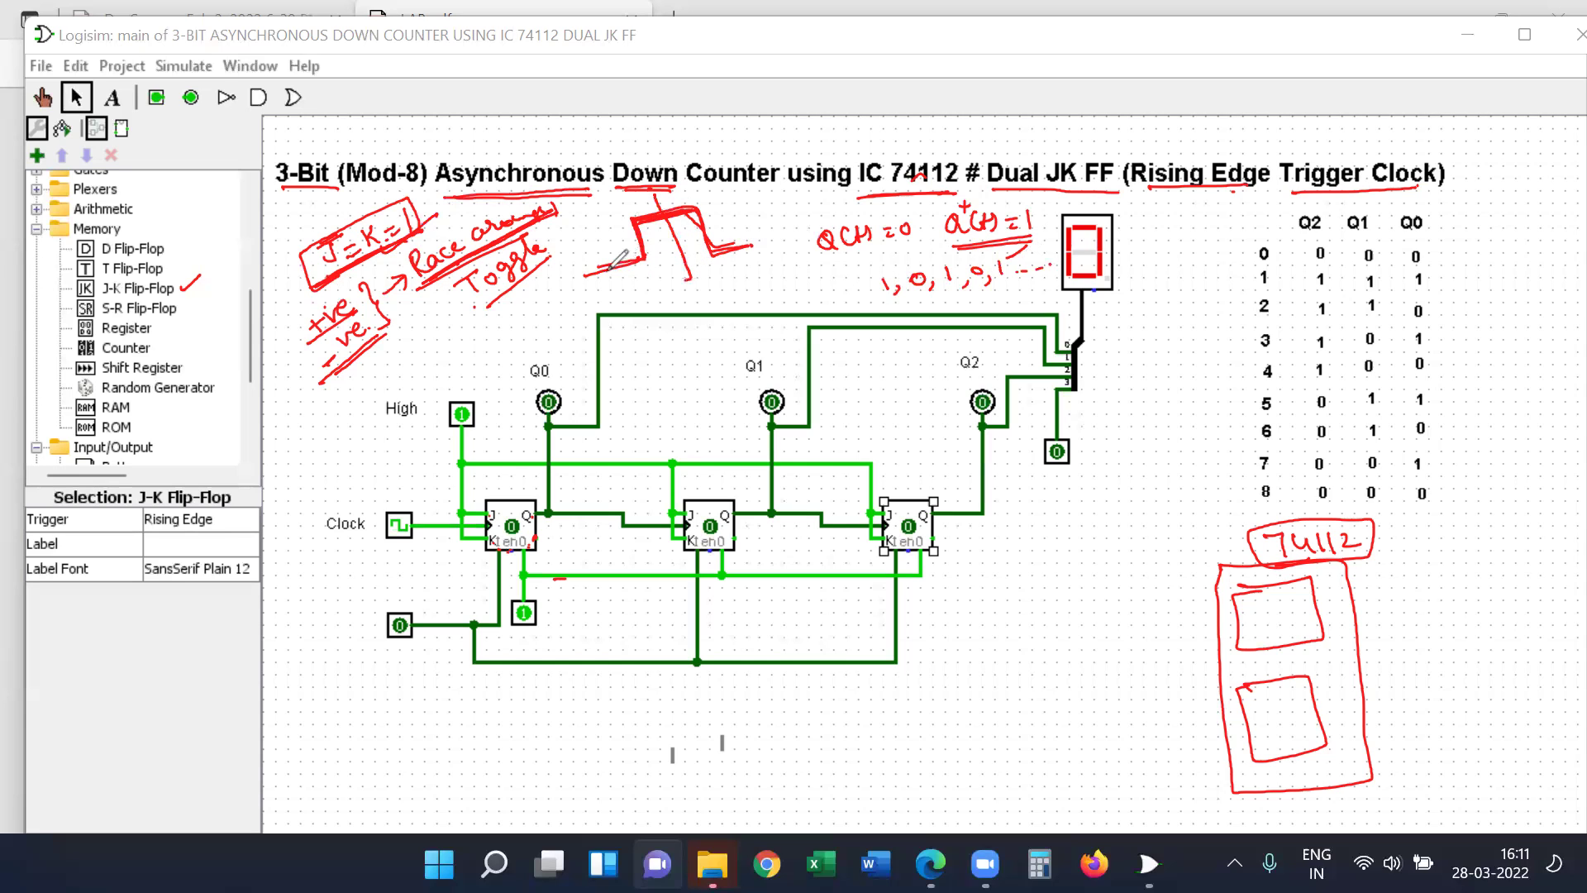
{"action": "mouse_move", "coordinate": [644, 256]}
{"action": "left_mouse_down"}
{"action": "mouse_move", "coordinate": [589, 275]}
{"action": "mouse_move", "coordinate": [637, 209]}
{"action": "left_mouse_up"}
{"action": "mouse_move", "coordinate": [572, 263]}
{"action": "left_mouse_down"}
{"action": "mouse_move", "coordinate": [563, 278]}
{"action": "mouse_move", "coordinate": [622, 224]}
{"action": "left_mouse_up"}
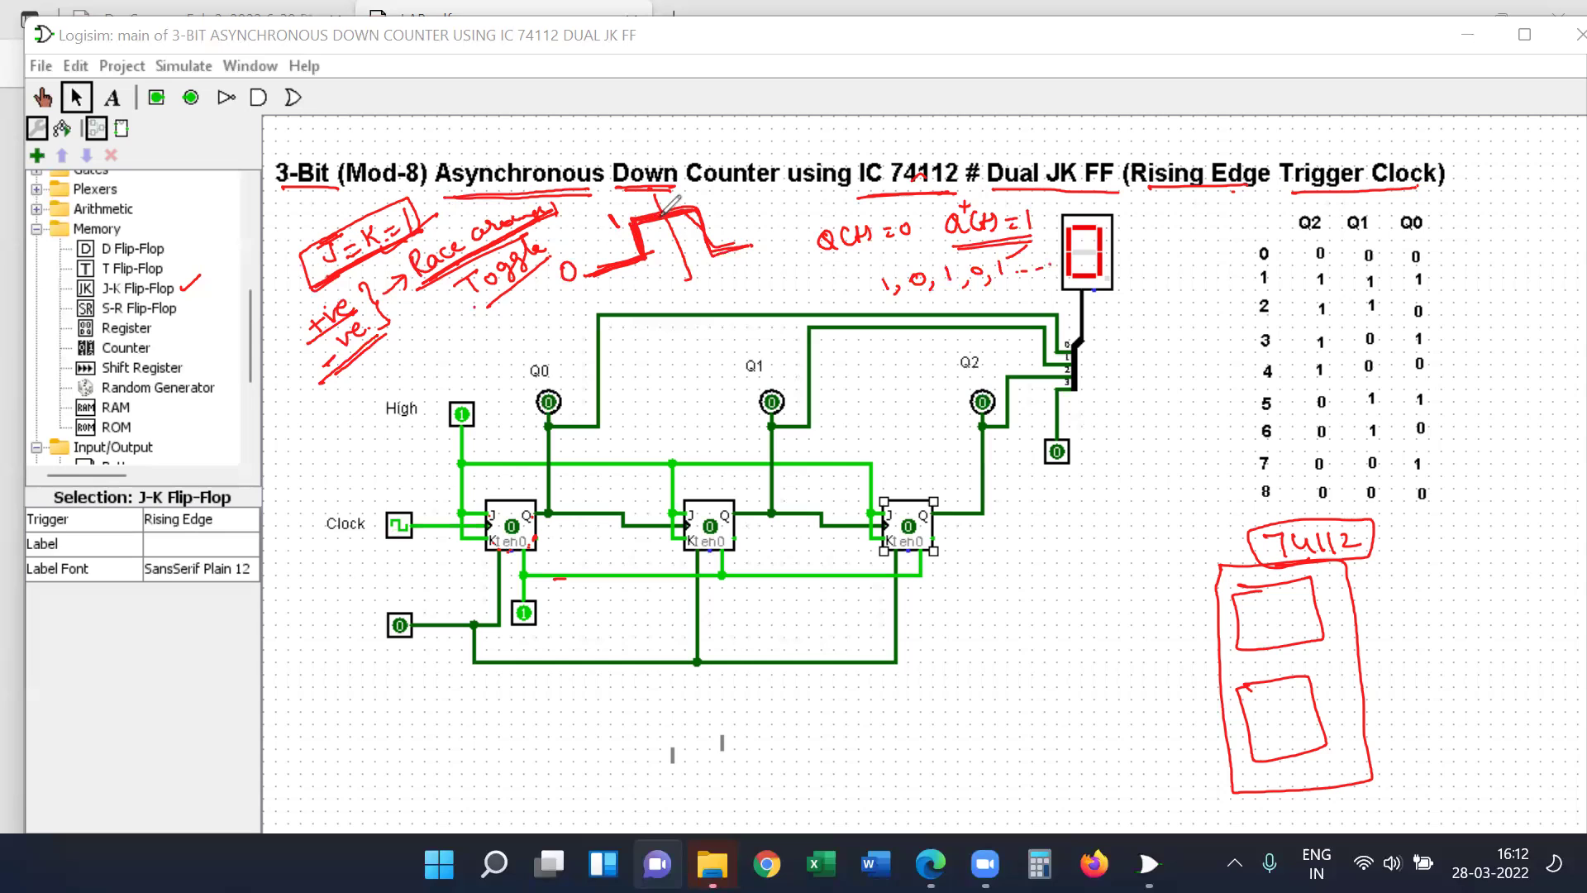
{"action": "mouse_move", "coordinate": [577, 239]}
{"action": "left_mouse_down"}
{"action": "mouse_move", "coordinate": [576, 258]}
{"action": "mouse_move", "coordinate": [587, 247]}
{"action": "left_mouse_up"}
Write +ve under the pulse's rising edge and 'falling -ve' beside its falling edge, underline J=K=1, tick High
{"action": "left_click_drag", "start_coordinate": [633, 257], "coordinate": [643, 217]}
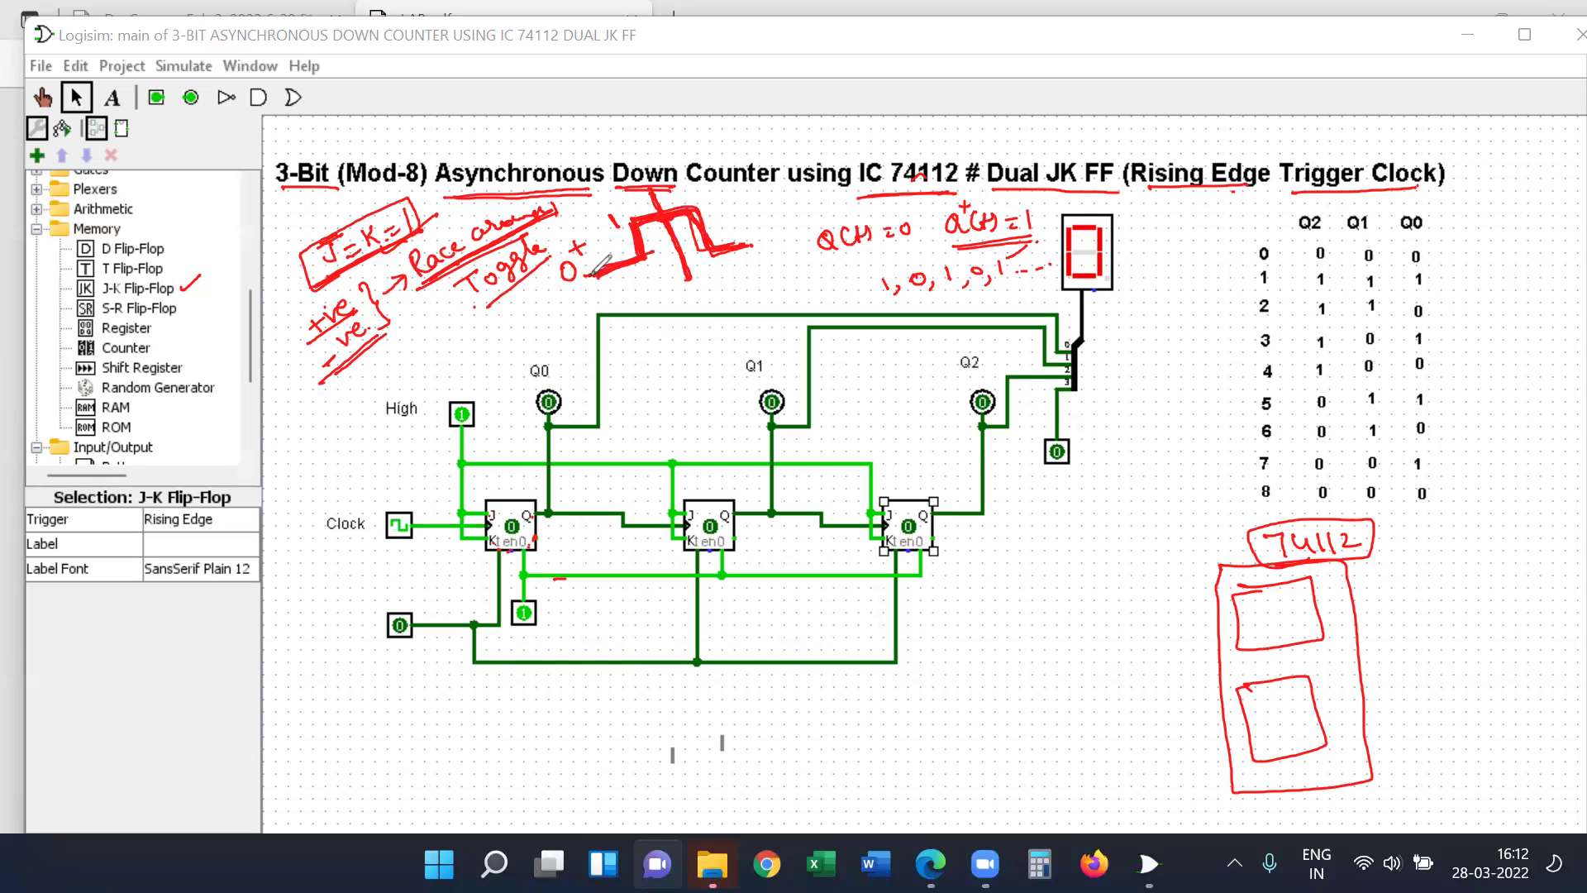
{"action": "mouse_move", "coordinate": [613, 287]}
{"action": "left_mouse_down"}
{"action": "mouse_move", "coordinate": [658, 270]}
{"action": "mouse_move", "coordinate": [638, 297]}
{"action": "mouse_move", "coordinate": [680, 300]}
{"action": "left_mouse_up"}
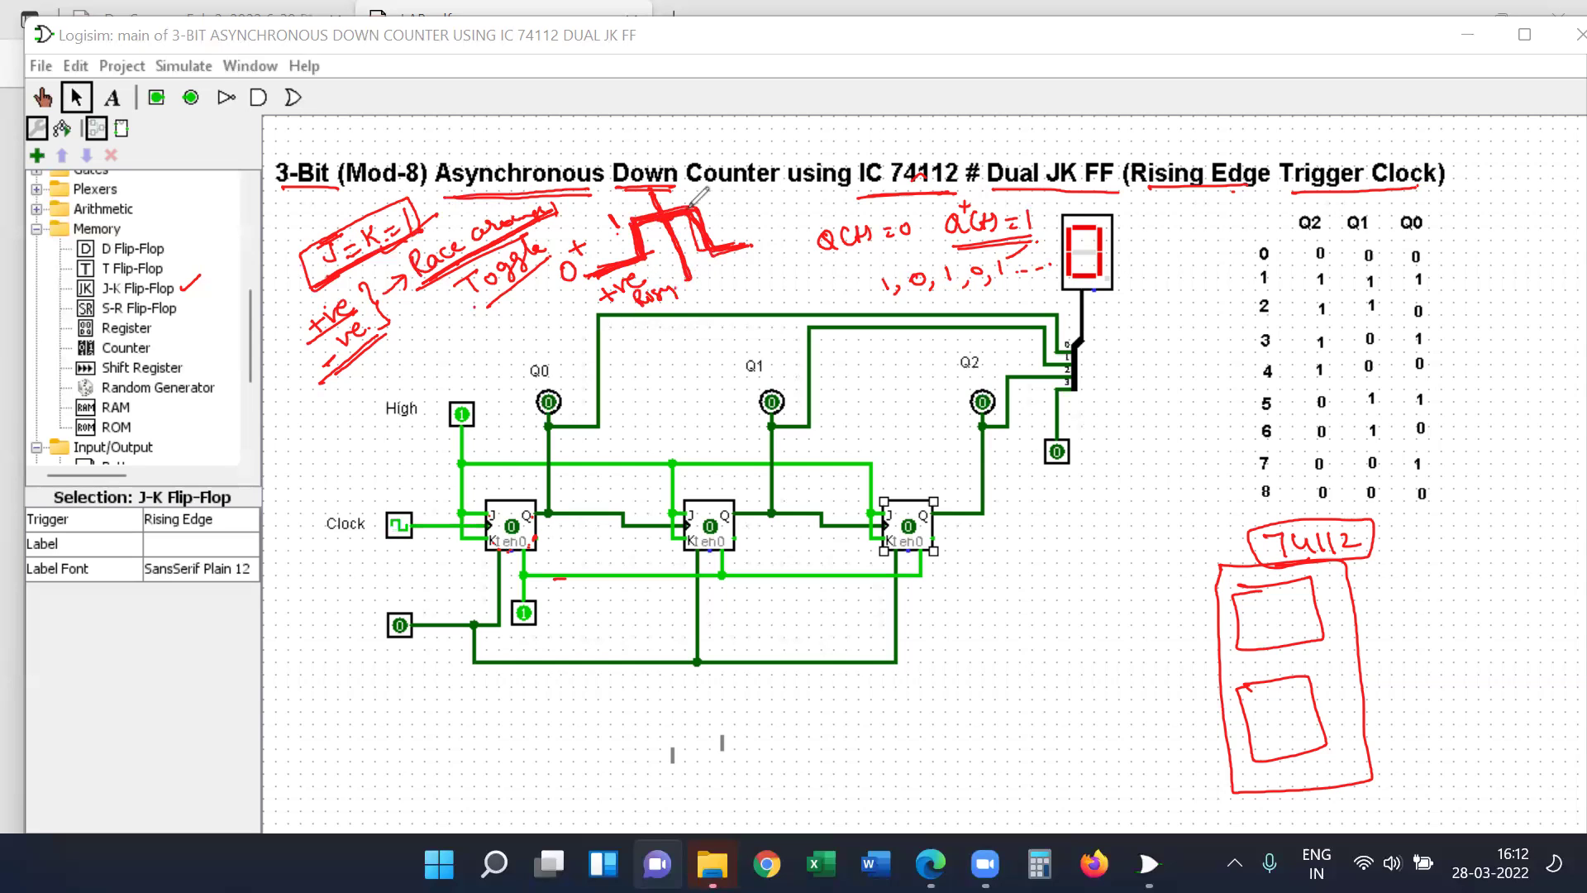
{"action": "left_click_drag", "start_coordinate": [759, 239], "coordinate": [765, 234]}
{"action": "mouse_move", "coordinate": [741, 198]}
{"action": "left_mouse_down"}
{"action": "mouse_move", "coordinate": [729, 228]}
{"action": "mouse_move", "coordinate": [793, 213]}
{"action": "left_mouse_up"}
{"action": "left_click_drag", "start_coordinate": [749, 281], "coordinate": [792, 272]}
{"action": "mouse_move", "coordinate": [662, 281]}
{"action": "left_mouse_down"}
{"action": "mouse_move", "coordinate": [763, 250]}
{"action": "mouse_move", "coordinate": [637, 253]}
{"action": "left_mouse_up"}
{"action": "left_click_drag", "start_coordinate": [314, 283], "coordinate": [430, 216]}
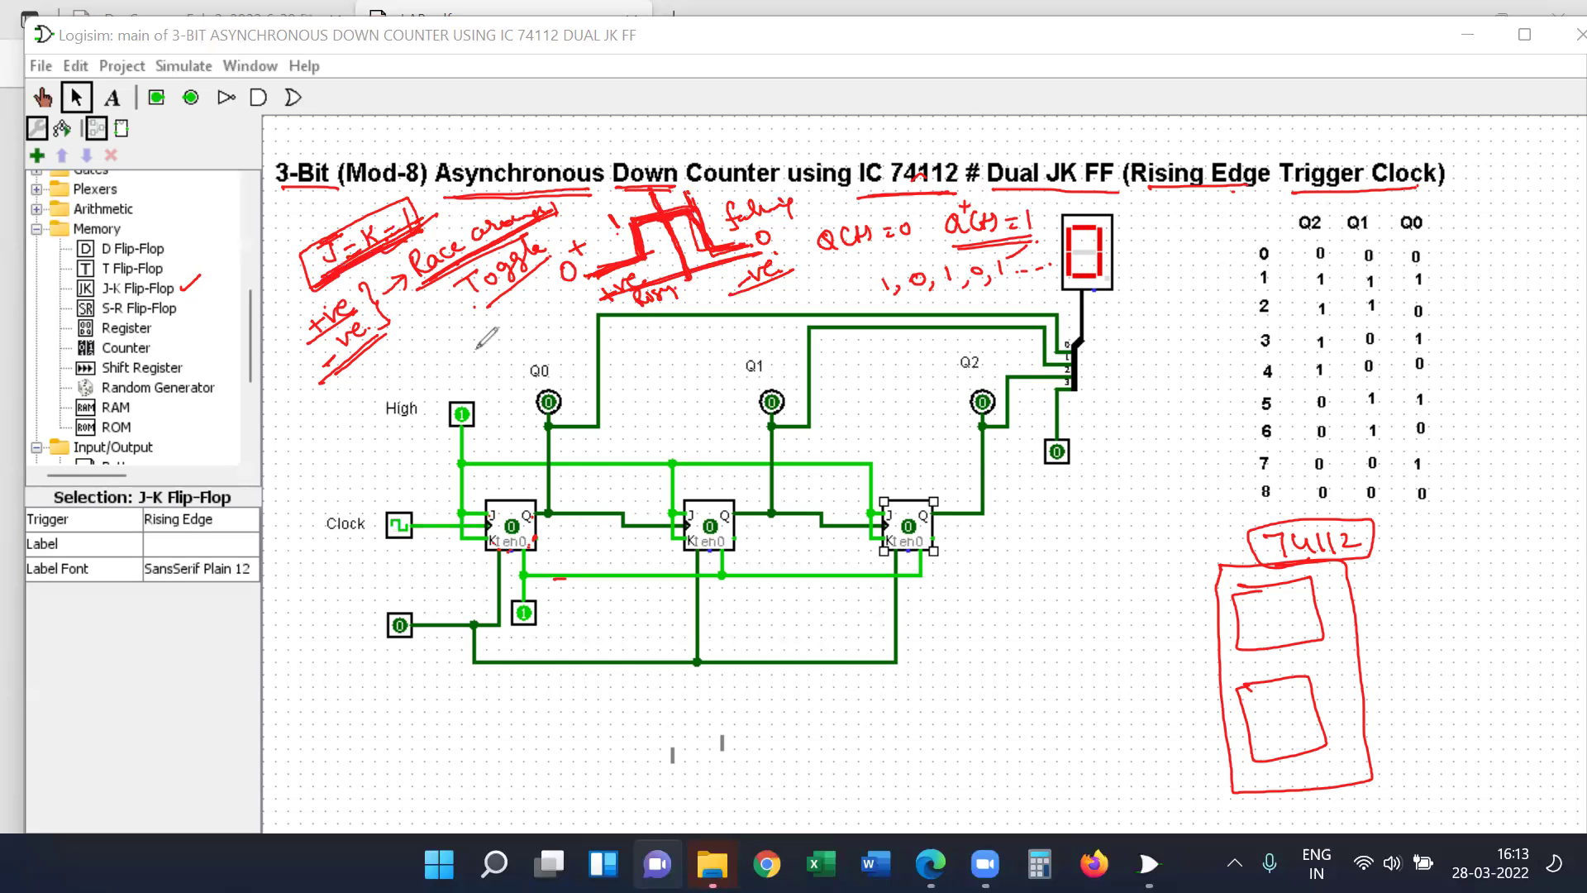
{"action": "left_click_drag", "start_coordinate": [453, 382], "coordinate": [482, 366]}
Clear the old annotations, then write Preset and clr notes marking each flip-flop output 1
{"action": "key", "text": "e"}
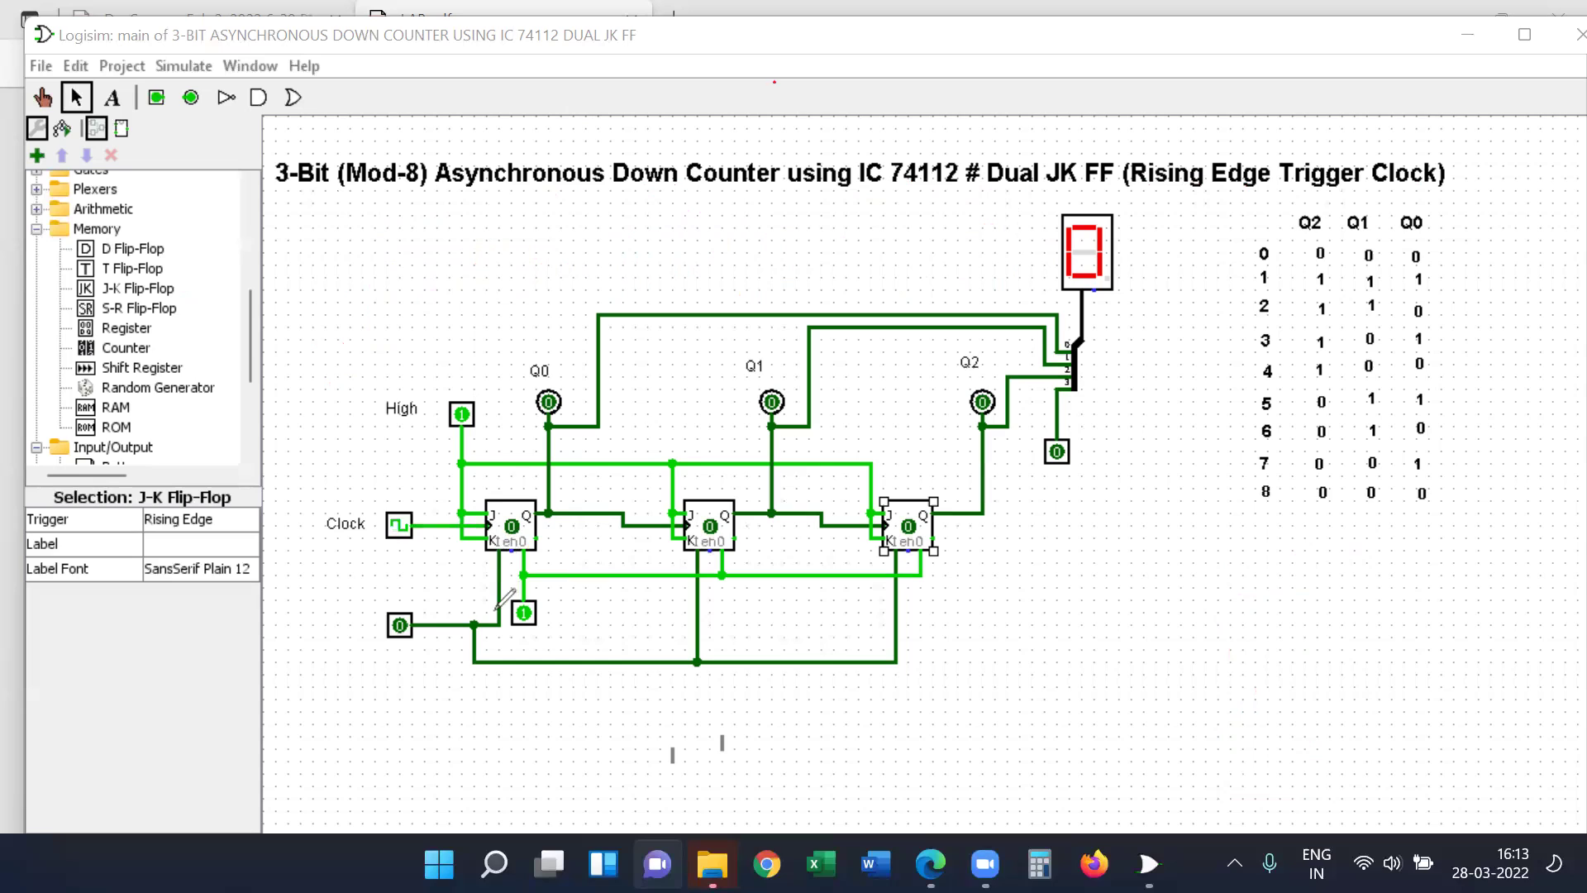
{"action": "mouse_move", "coordinate": [1025, 584]}
{"action": "left_mouse_down"}
{"action": "mouse_move", "coordinate": [1027, 602]}
{"action": "mouse_move", "coordinate": [1110, 567]}
{"action": "mouse_move", "coordinate": [1200, 570]}
{"action": "mouse_move", "coordinate": [1188, 573]}
{"action": "left_mouse_up"}
{"action": "left_click_drag", "start_coordinate": [1219, 546], "coordinate": [1223, 570]}
{"action": "left_click_drag", "start_coordinate": [619, 484], "coordinate": [618, 501]}
{"action": "left_click_drag", "start_coordinate": [812, 485], "coordinate": [810, 502]}
{"action": "left_click_drag", "start_coordinate": [981, 479], "coordinate": [979, 498]}
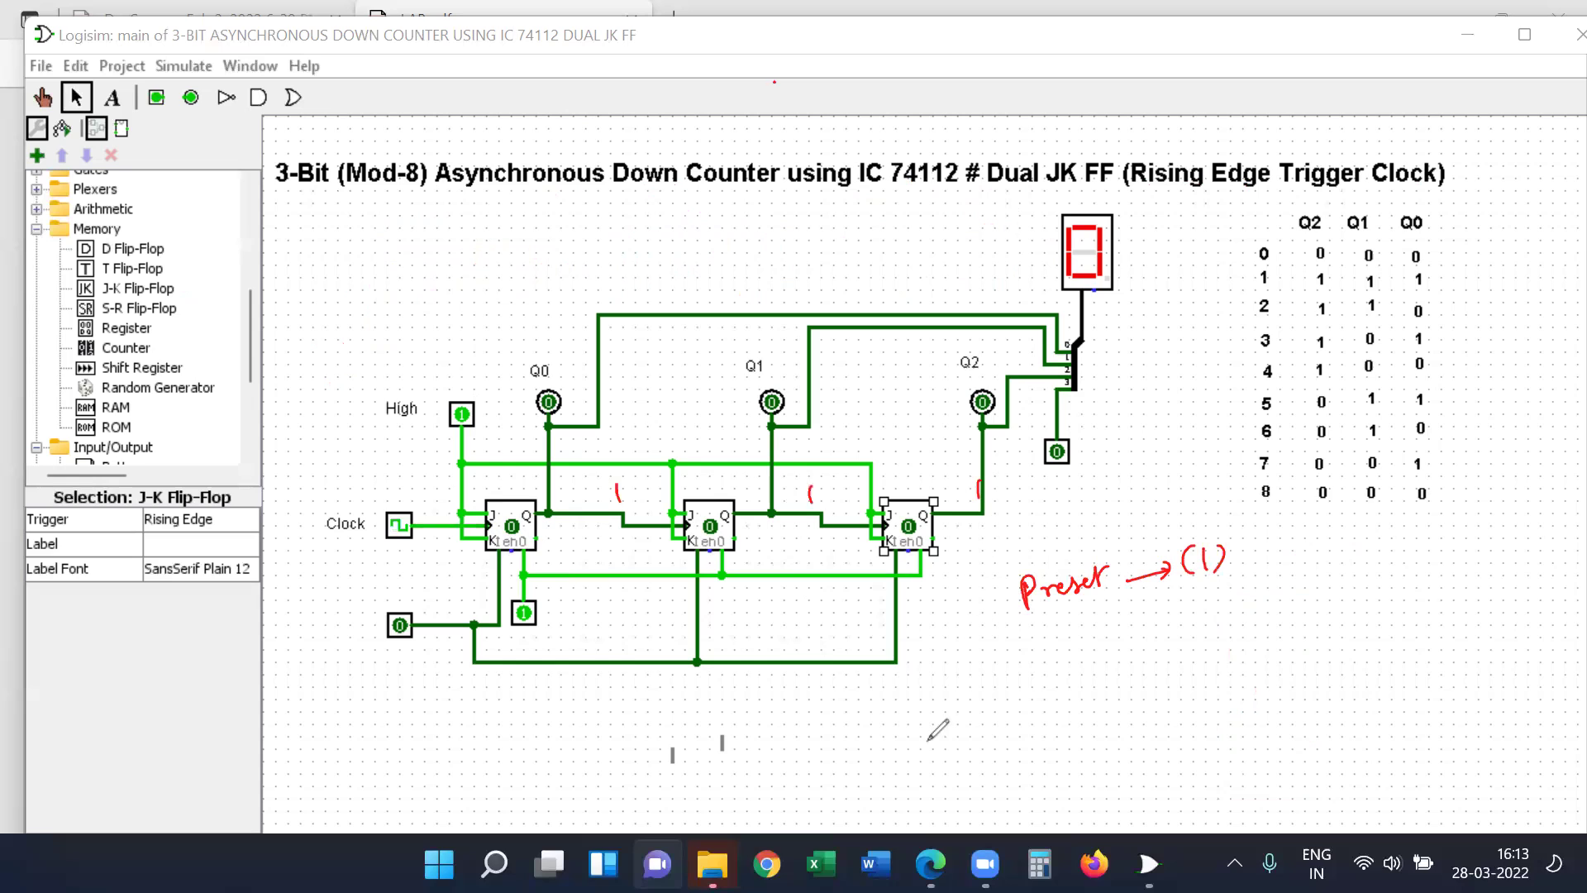
{"action": "mouse_move", "coordinate": [1068, 610]}
{"action": "left_mouse_down"}
{"action": "mouse_move", "coordinate": [1077, 686]}
{"action": "mouse_move", "coordinate": [1070, 640]}
{"action": "mouse_move", "coordinate": [1085, 645]}
{"action": "mouse_move", "coordinate": [1067, 639]}
{"action": "mouse_move", "coordinate": [1092, 634]}
{"action": "mouse_move", "coordinate": [1115, 665]}
{"action": "mouse_move", "coordinate": [1089, 685]}
{"action": "mouse_move", "coordinate": [1072, 638]}
{"action": "left_mouse_up"}
{"action": "mouse_move", "coordinate": [1310, 561]}
{"action": "left_mouse_down"}
{"action": "mouse_move", "coordinate": [1292, 588]}
{"action": "mouse_move", "coordinate": [1354, 564]}
{"action": "mouse_move", "coordinate": [1344, 582]}
{"action": "left_mouse_up"}
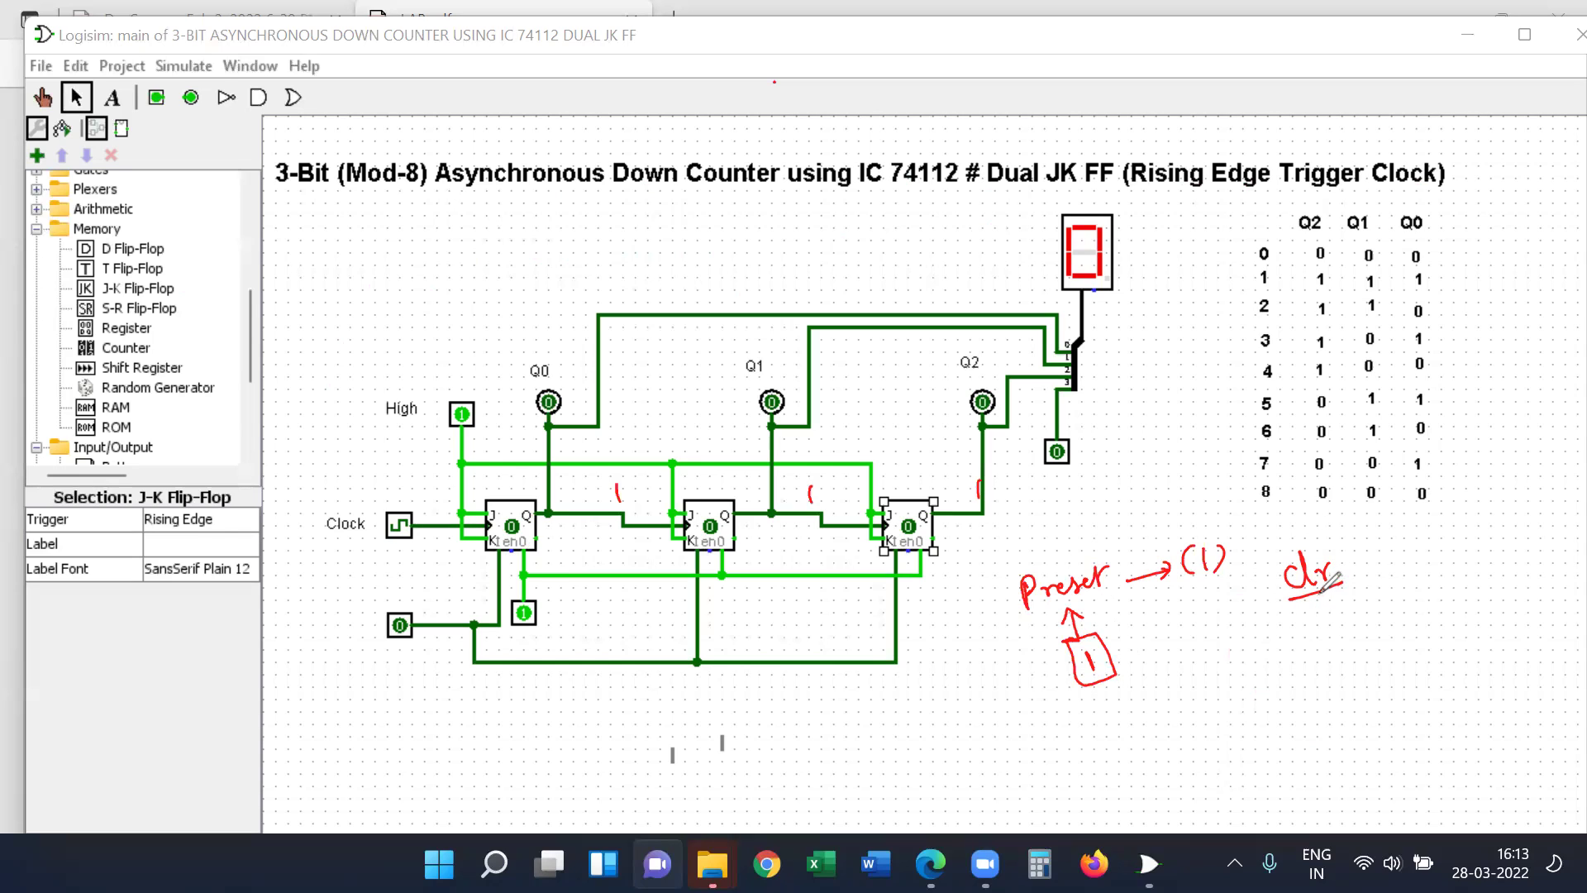
{"action": "mouse_move", "coordinate": [1320, 592]}
{"action": "left_mouse_down"}
{"action": "mouse_move", "coordinate": [1311, 633]}
{"action": "mouse_move", "coordinate": [1366, 654]}
{"action": "mouse_move", "coordinate": [1356, 618]}
{"action": "mouse_move", "coordinate": [1337, 662]}
{"action": "left_mouse_up"}
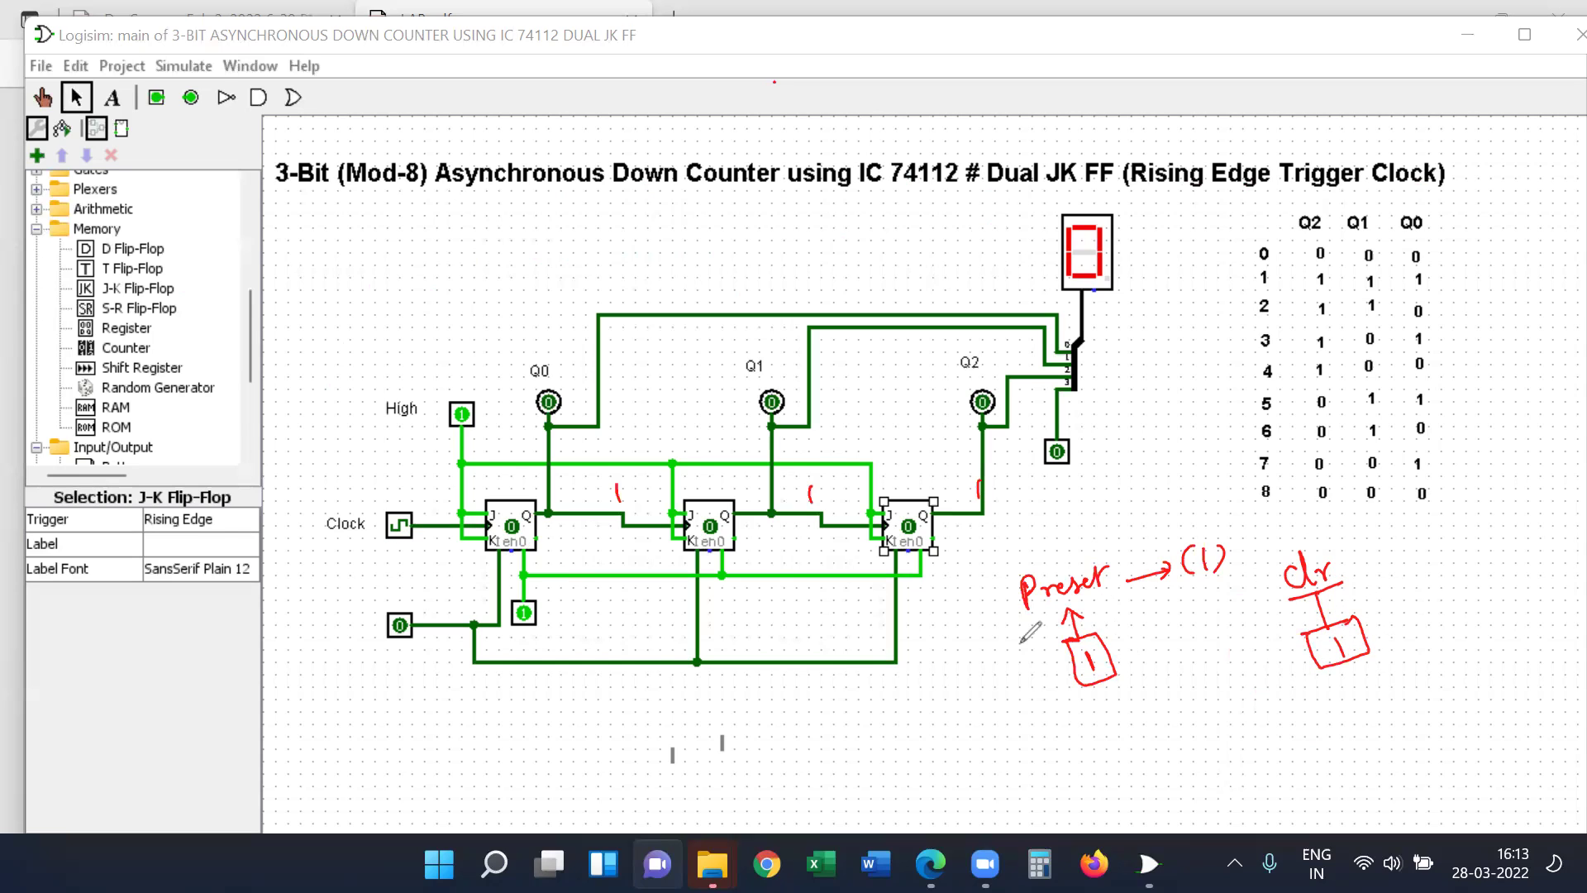
Rewrite the output, Preset and clr marks as 0, underline both notes, and mark the third flip-flop's input
{"action": "mouse_move", "coordinate": [616, 494]}
{"action": "left_mouse_down"}
{"action": "mouse_move", "coordinate": [631, 500]}
{"action": "mouse_move", "coordinate": [617, 493]}
{"action": "left_mouse_up"}
{"action": "left_click_drag", "start_coordinate": [814, 487], "coordinate": [812, 491]}
{"action": "left_click_drag", "start_coordinate": [979, 479], "coordinate": [975, 496]}
{"action": "mouse_move", "coordinate": [1289, 601]}
{"action": "left_mouse_down"}
{"action": "mouse_move", "coordinate": [1355, 584]}
{"action": "mouse_move", "coordinate": [1331, 543]}
{"action": "mouse_move", "coordinate": [1273, 588]}
{"action": "mouse_move", "coordinate": [1353, 587]}
{"action": "mouse_move", "coordinate": [1357, 556]}
{"action": "left_mouse_up"}
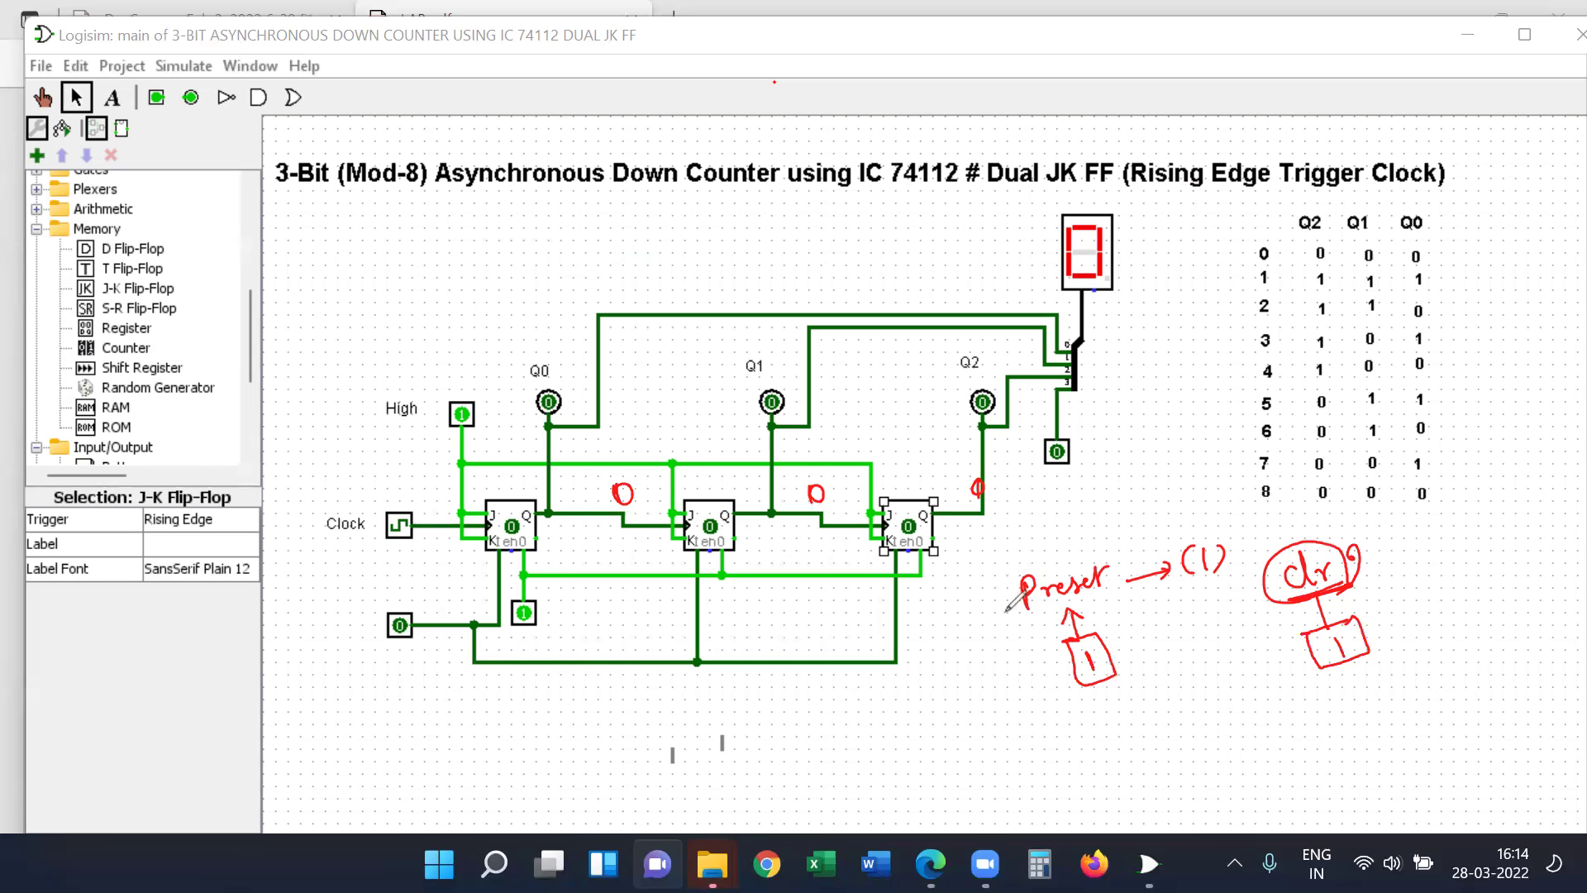
{"action": "left_click_drag", "start_coordinate": [1017, 621], "coordinate": [1150, 588]}
{"action": "left_click_drag", "start_coordinate": [1093, 648], "coordinate": [1091, 651]}
{"action": "left_click_drag", "start_coordinate": [1330, 635], "coordinate": [1346, 641]}
{"action": "left_click_drag", "start_coordinate": [883, 554], "coordinate": [938, 540]}
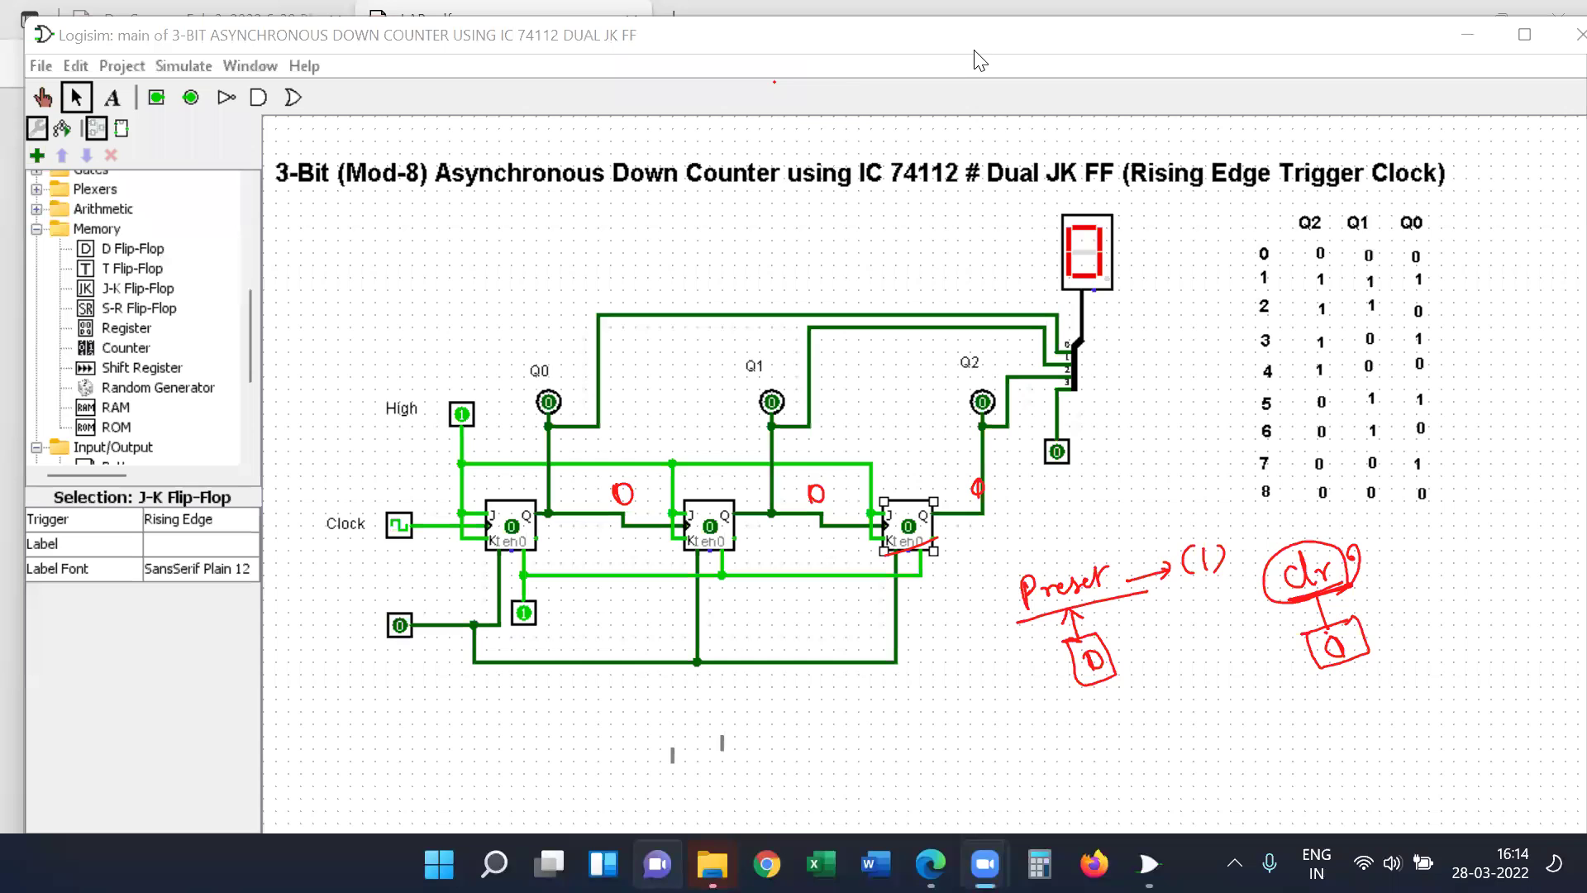
{"action": "left_click", "coordinate": [403, 622]}
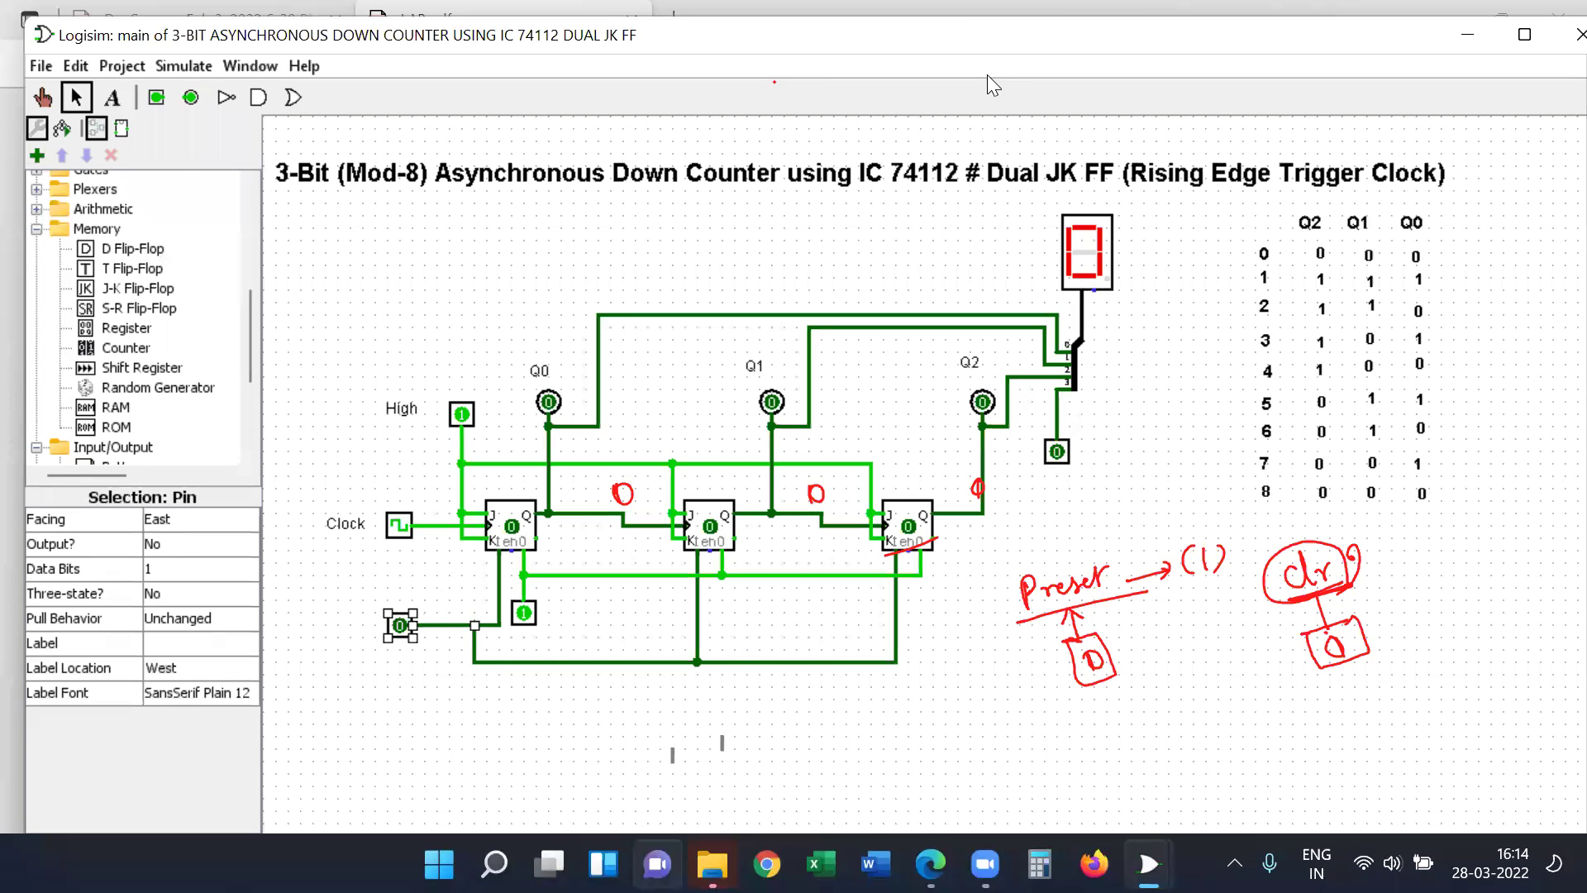
Erase the pen drawings and poke the lower-left input pin to 1
{"action": "key", "text": "Escape"}
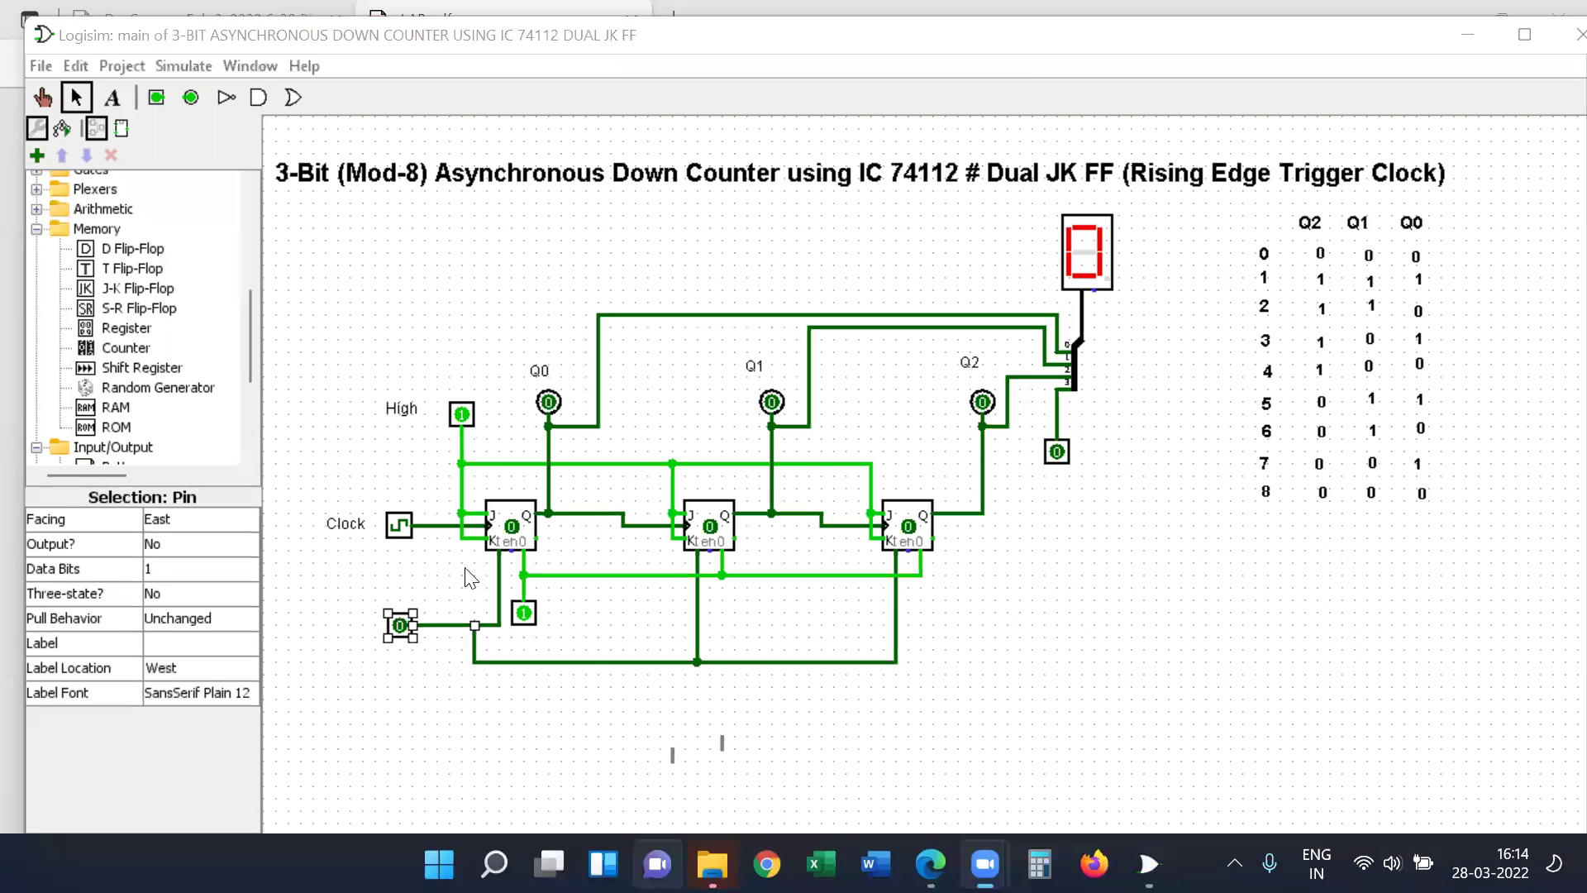
{"action": "left_click", "coordinate": [436, 653]}
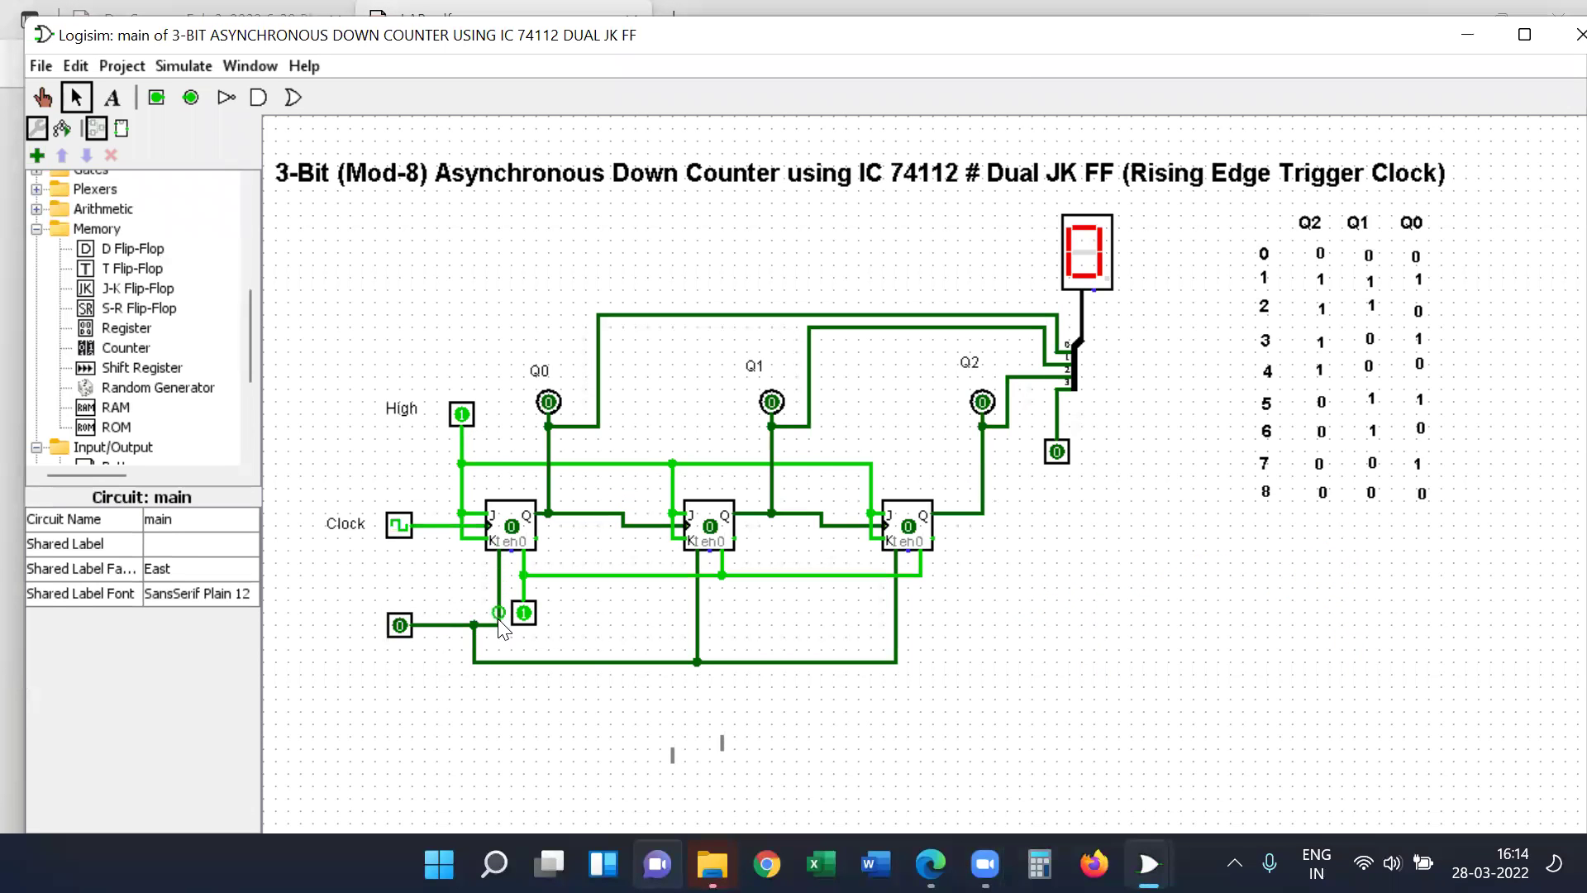
{"action": "left_click", "coordinate": [399, 625]}
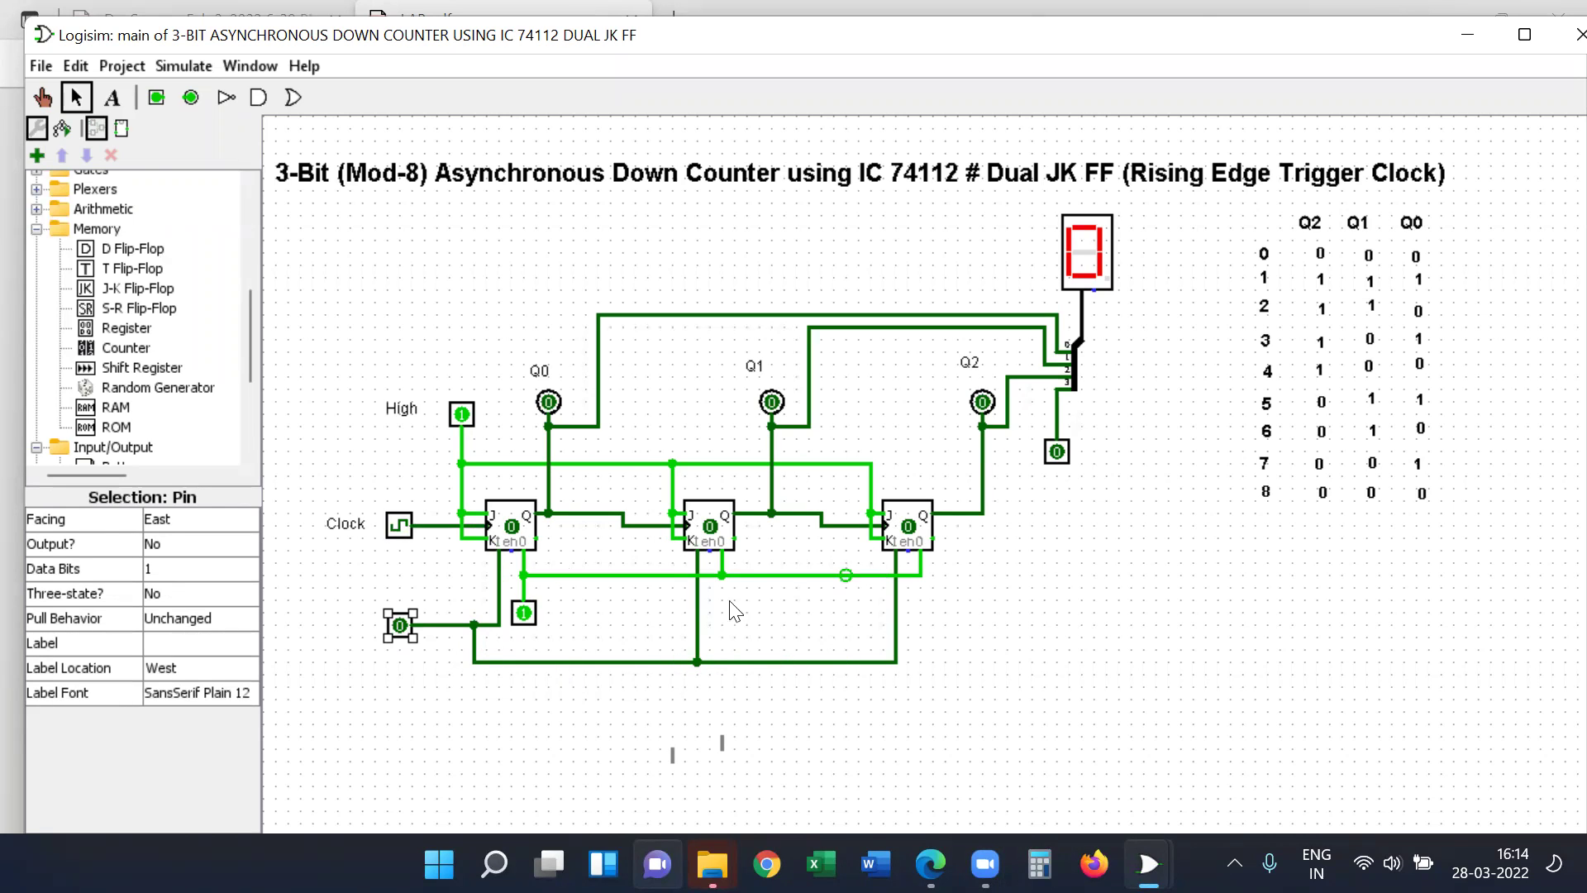
{"action": "left_click", "coordinate": [43, 97]}
{"action": "left_click", "coordinate": [398, 622]}
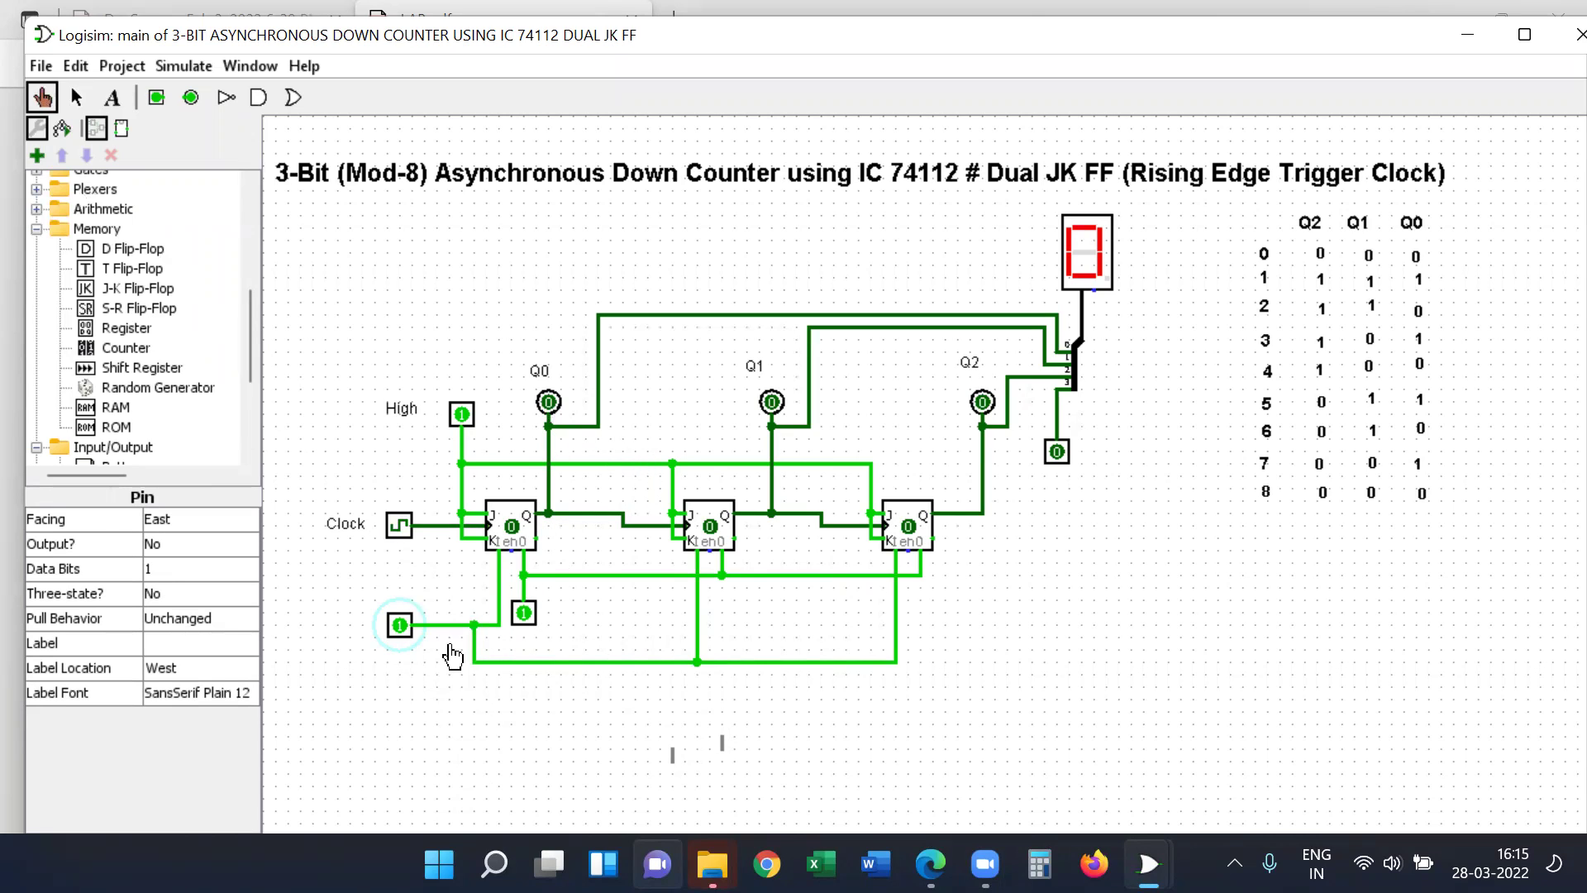
Toggle the lower-left and first-flip-flop pins to clear and preset the counter, leaving it counting down from 7
{"action": "left_click", "coordinate": [399, 625]}
{"action": "left_click", "coordinate": [524, 613]}
{"action": "left_click", "coordinate": [412, 623]}
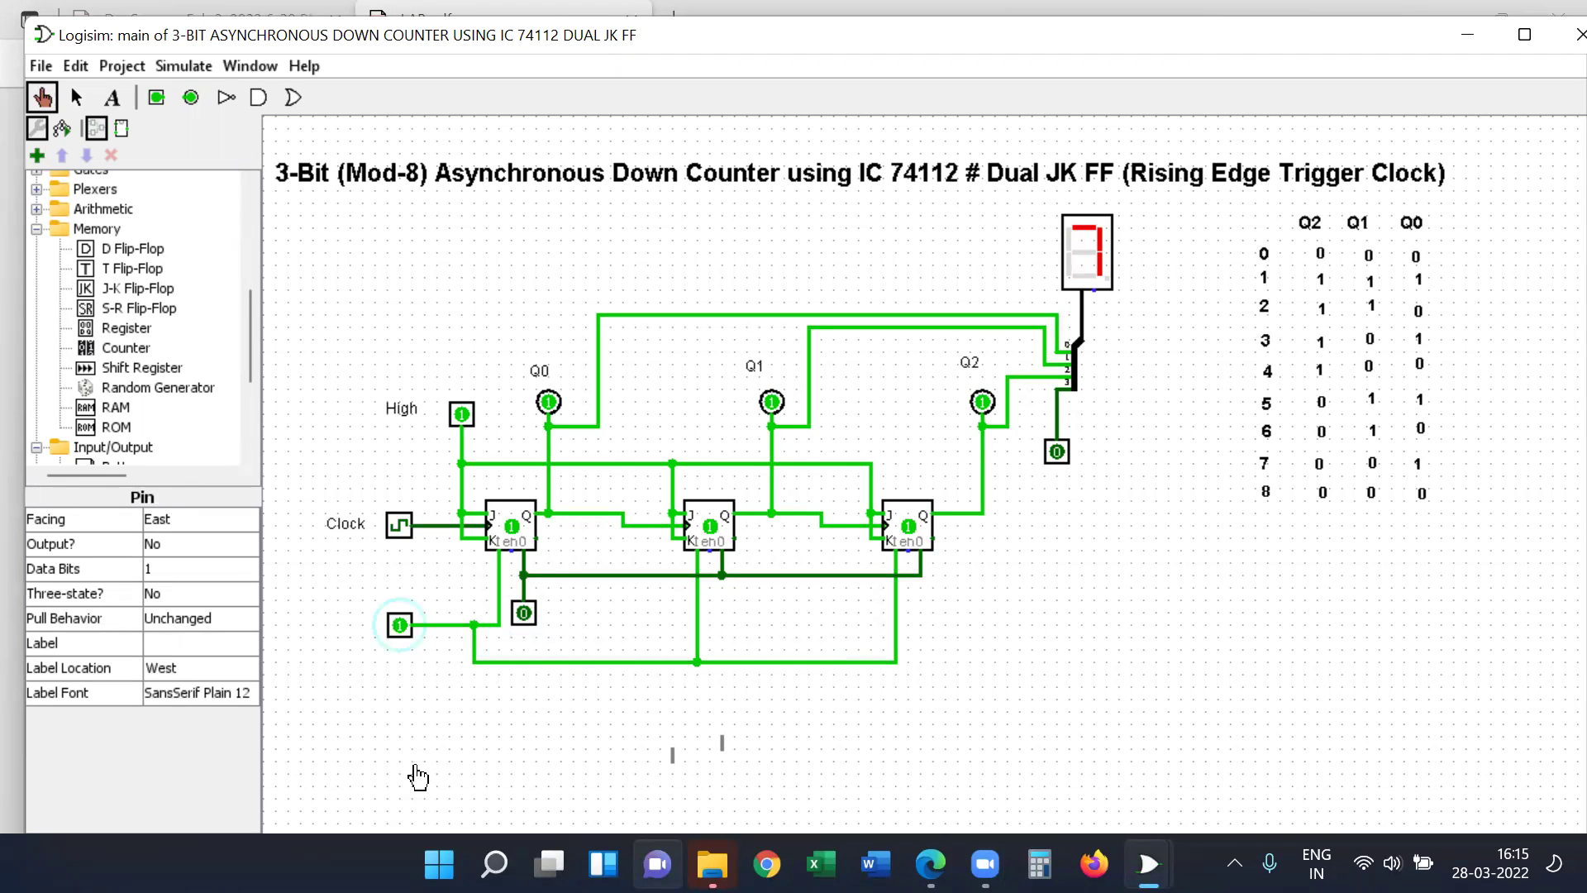
{"action": "left_click", "coordinate": [525, 614]}
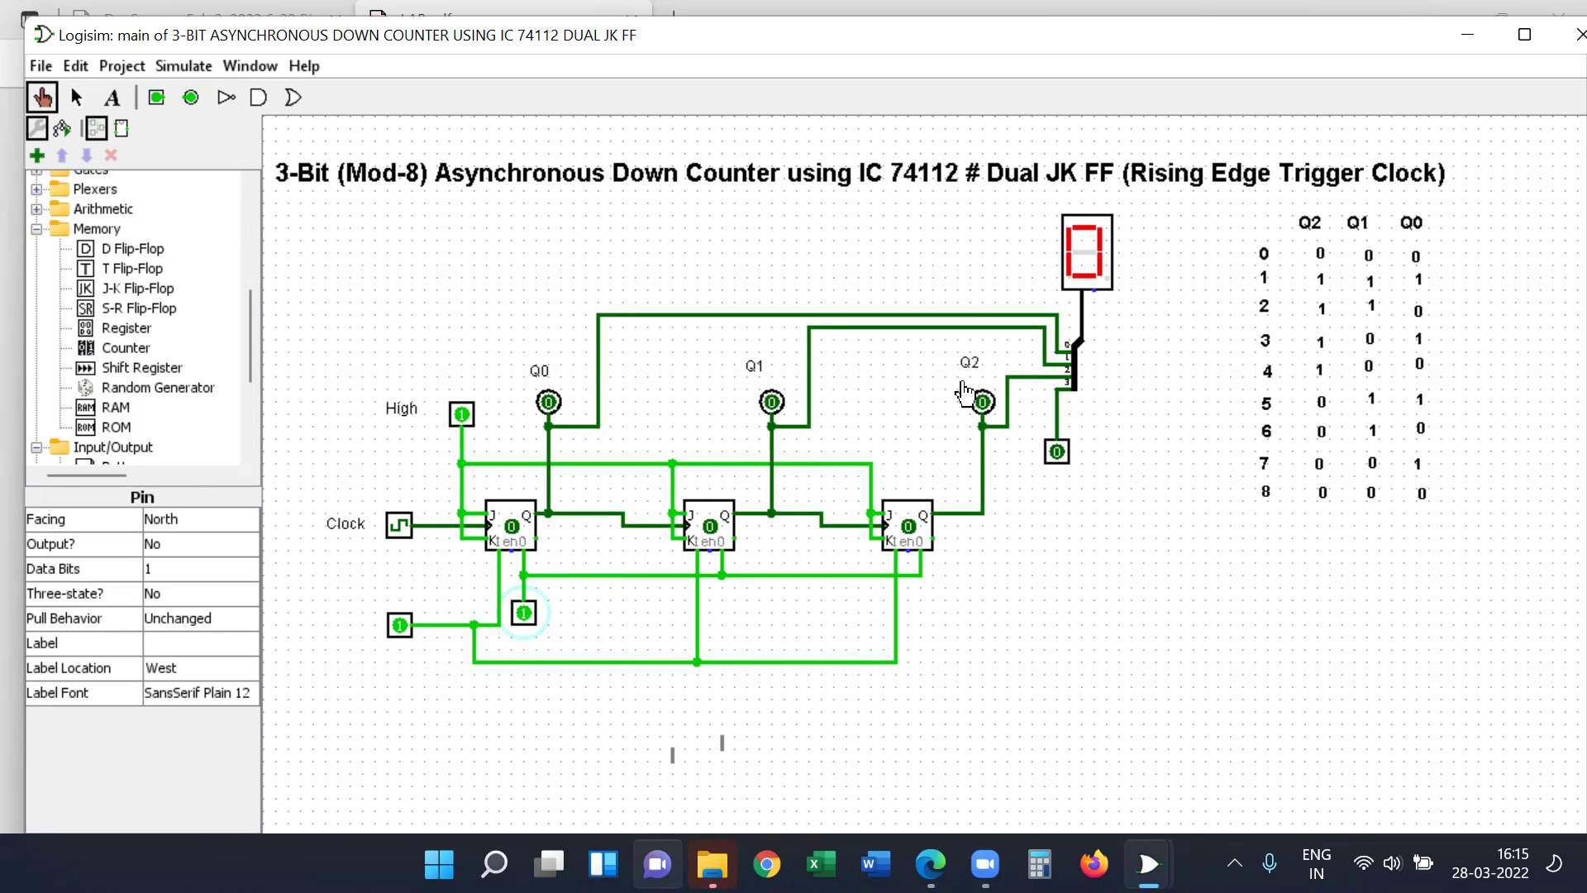
{"action": "left_click", "coordinate": [524, 614]}
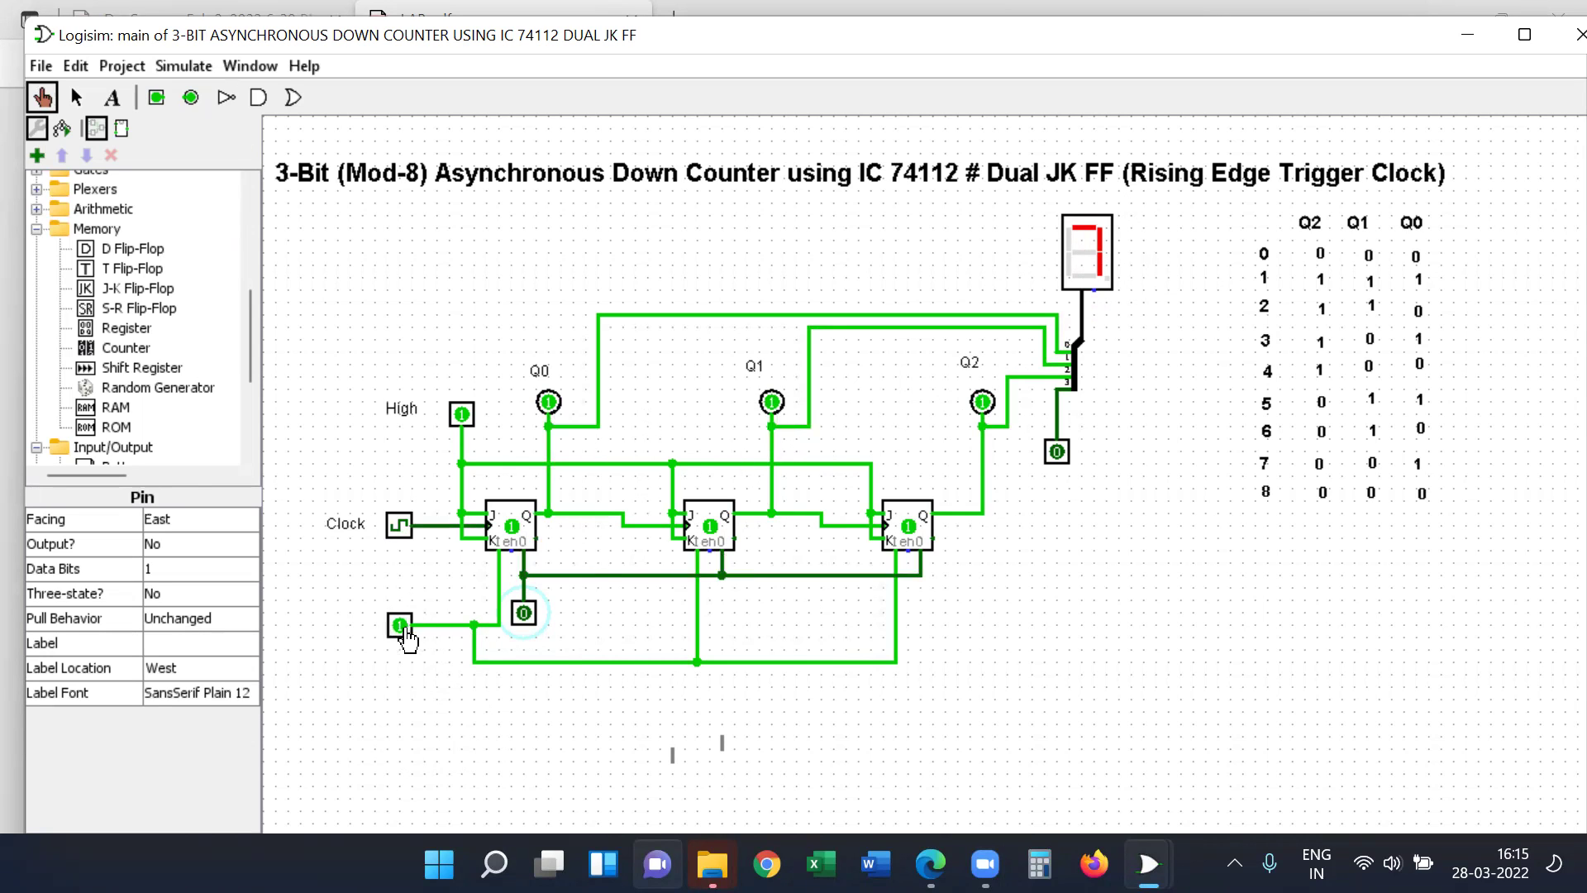
{"action": "left_click", "coordinate": [399, 625]}
{"action": "left_click", "coordinate": [524, 612]}
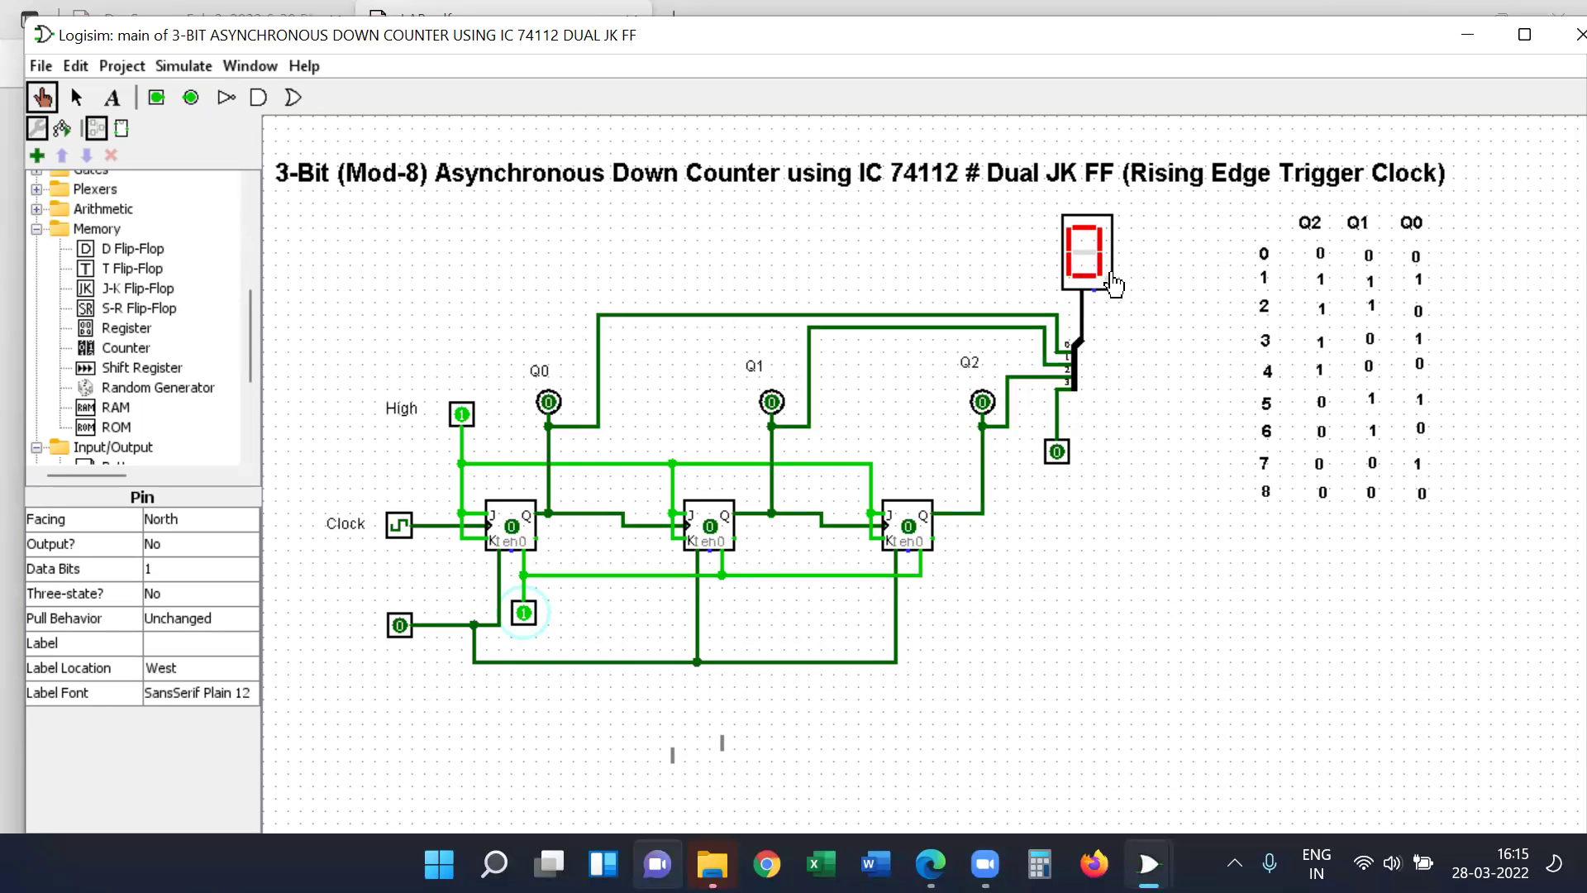
{"action": "left_click", "coordinate": [523, 613]}
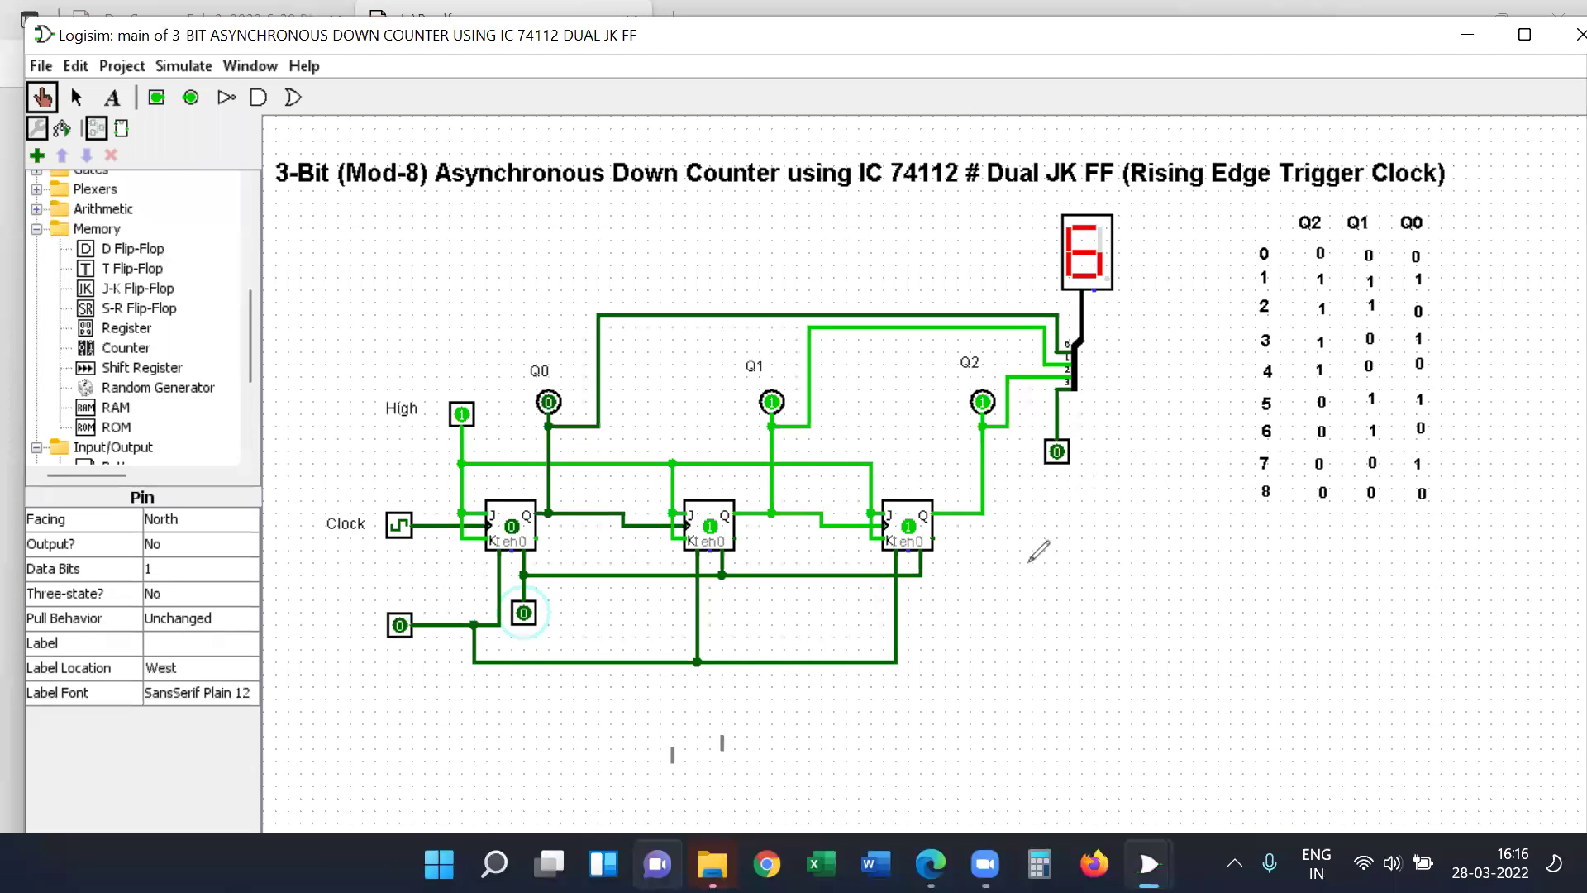
Write +ve/-ve edge columns beside the circuit and bracket them with an 'up' label
{"action": "left_click_drag", "start_coordinate": [1025, 564], "coordinate": [1058, 559]}
{"action": "mouse_move", "coordinate": [998, 644]}
{"action": "left_mouse_down"}
{"action": "mouse_move", "coordinate": [1073, 633]}
{"action": "mouse_move", "coordinate": [1055, 657]}
{"action": "left_mouse_up"}
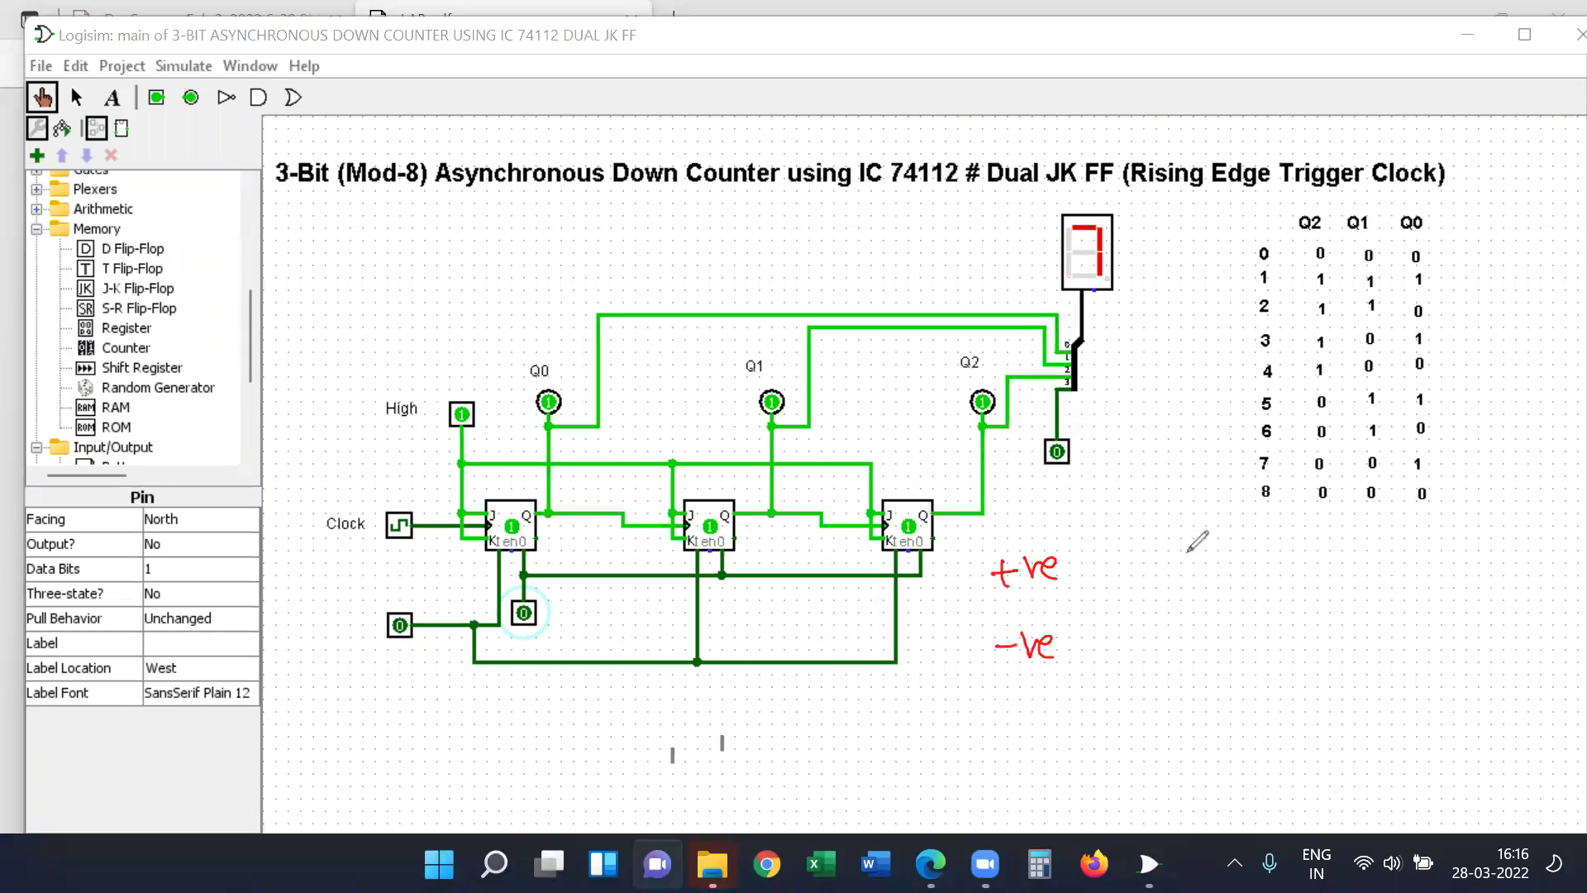
{"action": "mouse_move", "coordinate": [1408, 523]}
{"action": "left_mouse_down"}
{"action": "mouse_move", "coordinate": [1414, 537]}
{"action": "mouse_move", "coordinate": [1442, 529]}
{"action": "mouse_move", "coordinate": [1357, 539]}
{"action": "mouse_move", "coordinate": [1379, 549]}
{"action": "left_mouse_up"}
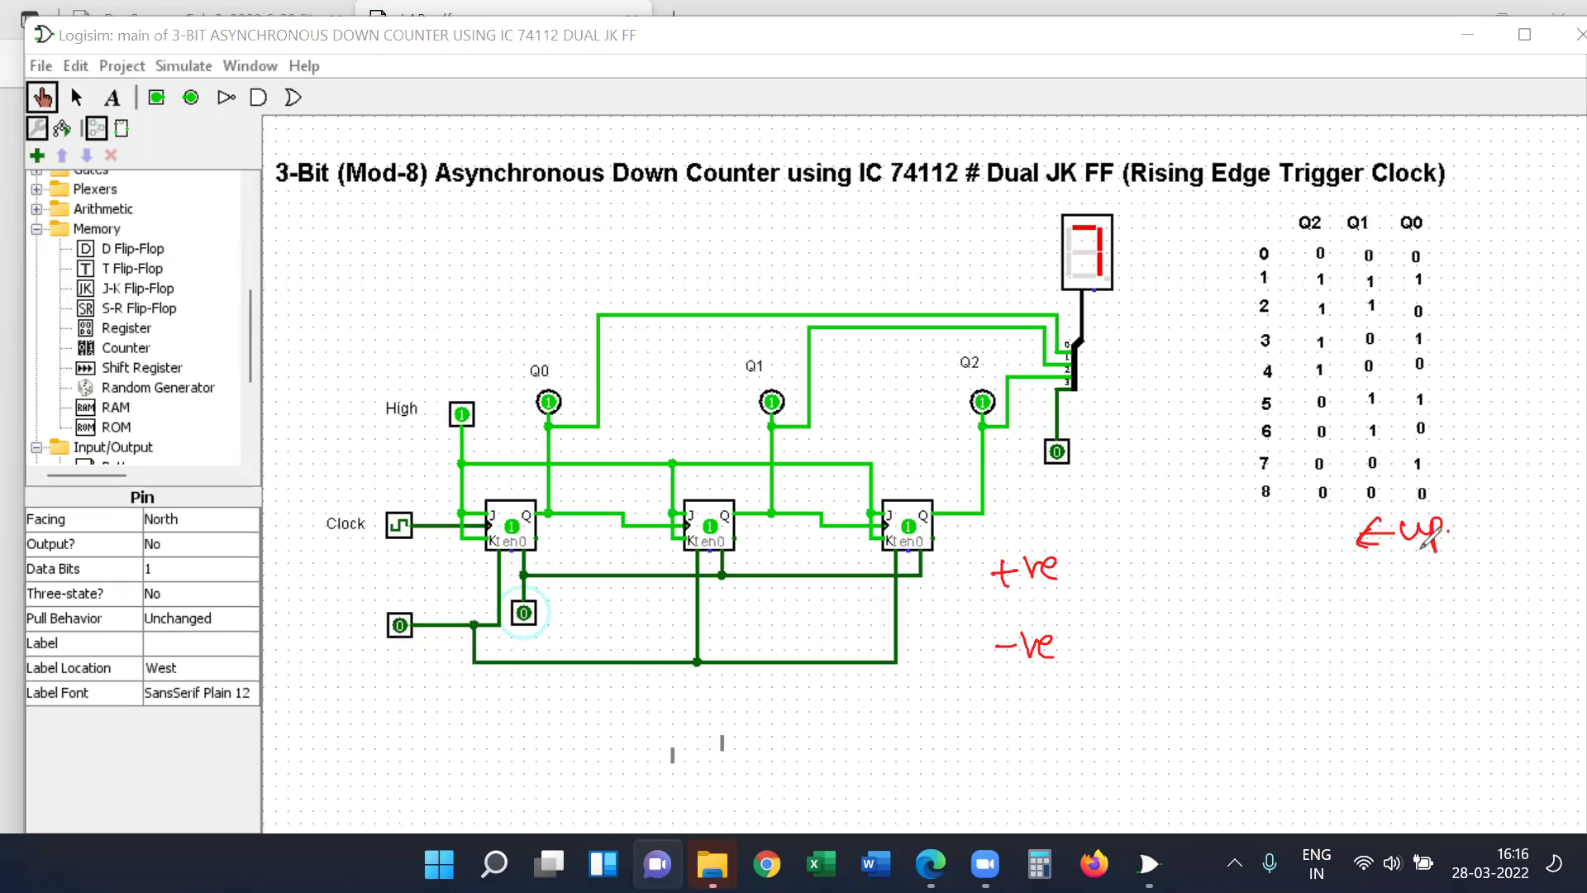
{"action": "left_click_drag", "start_coordinate": [1416, 559], "coordinate": [1447, 555]}
{"action": "mouse_move", "coordinate": [1418, 564]}
{"action": "left_mouse_down"}
{"action": "mouse_move", "coordinate": [1444, 560]}
{"action": "mouse_move", "coordinate": [1465, 510]}
{"action": "mouse_move", "coordinate": [1486, 527]}
{"action": "mouse_move", "coordinate": [1531, 517]}
{"action": "mouse_move", "coordinate": [1536, 534]}
{"action": "left_mouse_up"}
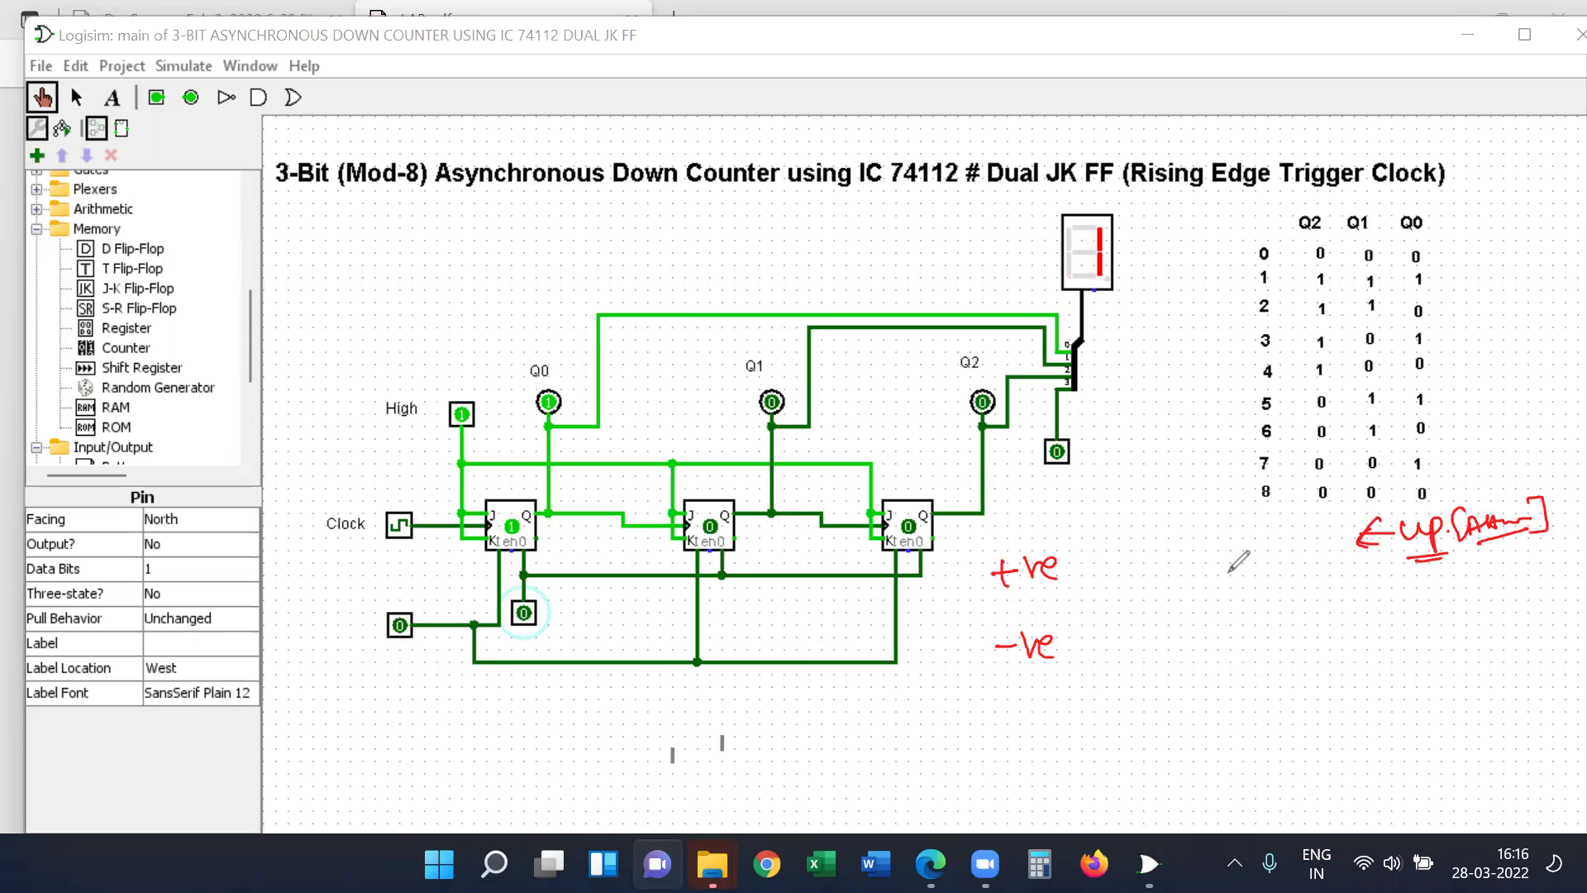
{"action": "left_click_drag", "start_coordinate": [1179, 550], "coordinate": [1235, 555]}
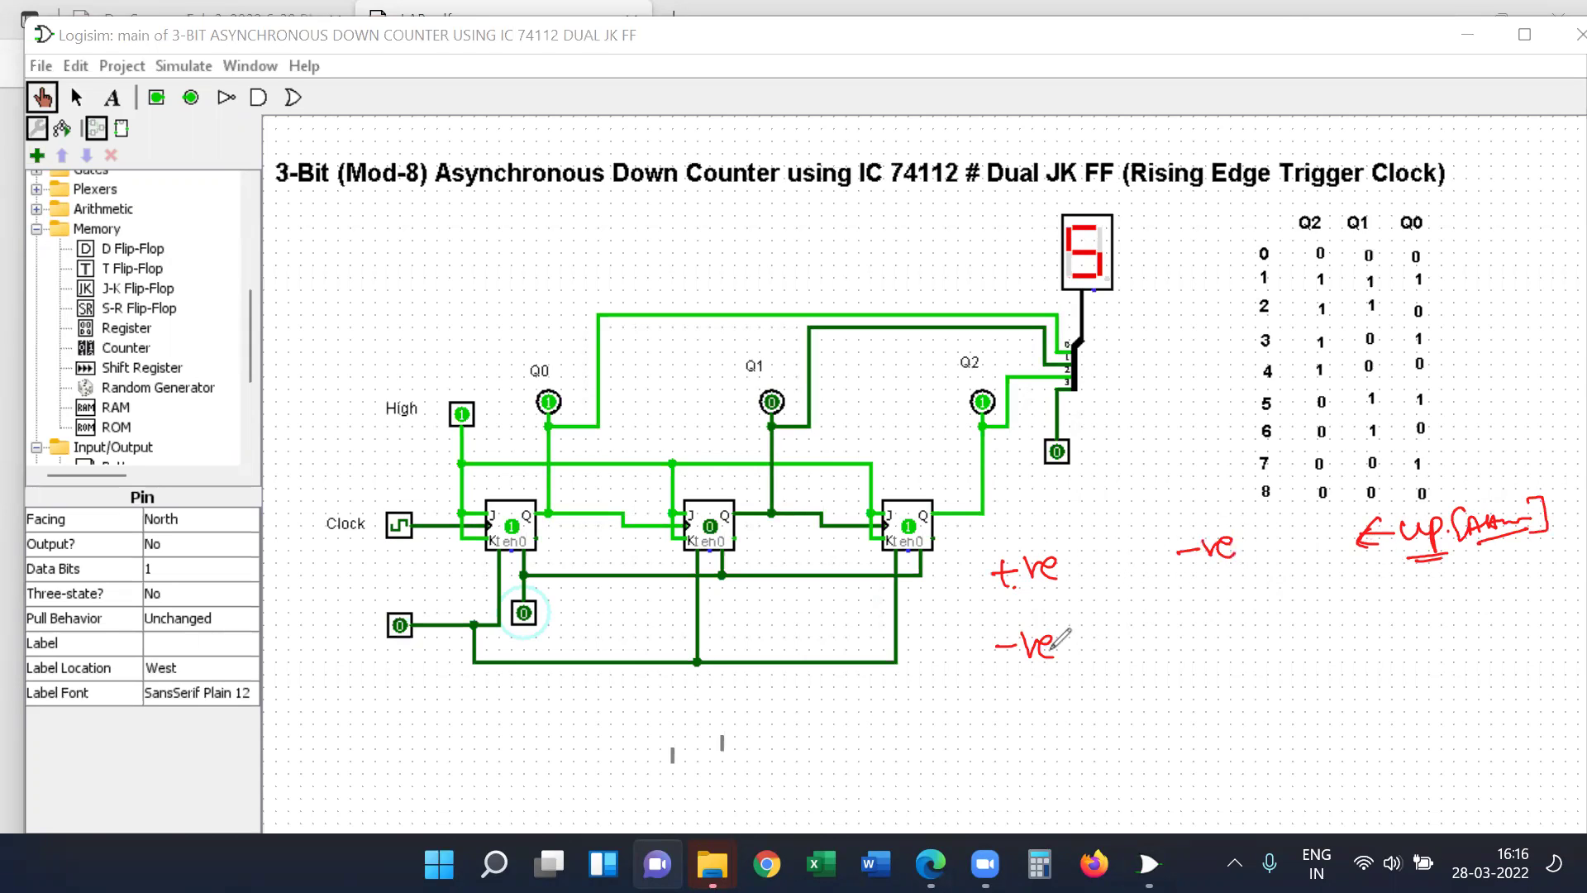
{"action": "mouse_move", "coordinate": [1195, 628]}
{"action": "left_mouse_down"}
{"action": "mouse_move", "coordinate": [1221, 624]}
{"action": "mouse_move", "coordinate": [1209, 641]}
{"action": "mouse_move", "coordinate": [1265, 616]}
{"action": "left_mouse_up"}
{"action": "left_click_drag", "start_coordinate": [1279, 529], "coordinate": [1292, 614]}
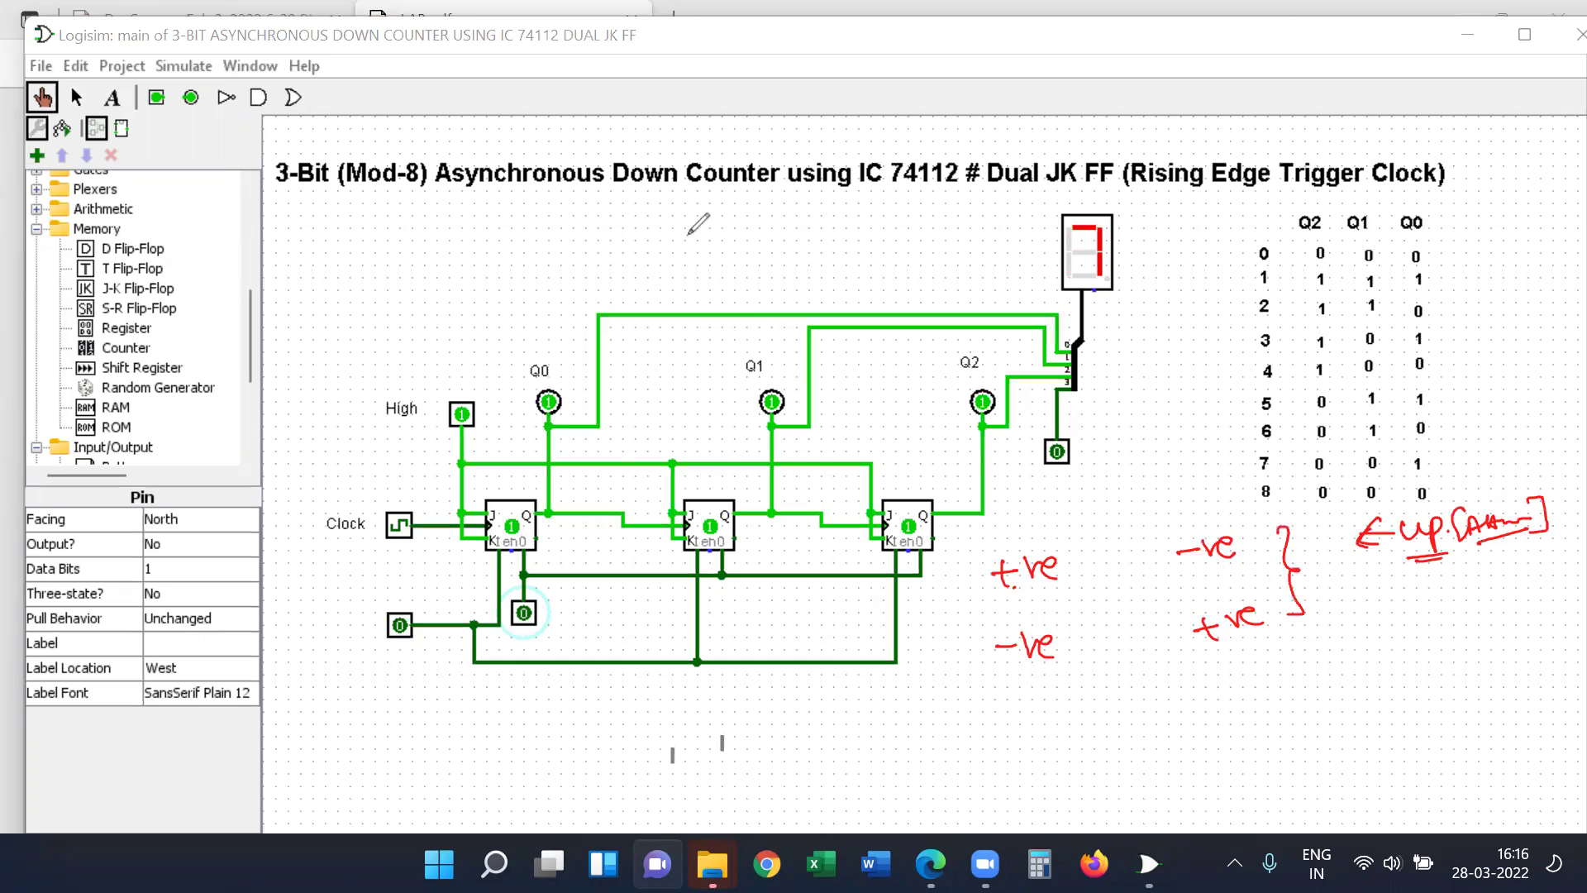
Add +ve/-ve rows bracketed as 'Down', and underline Down and Rising in the title
{"action": "left_click_drag", "start_coordinate": [1040, 727], "coordinate": [1071, 718]}
{"action": "mouse_move", "coordinate": [1052, 707]}
{"action": "left_mouse_down"}
{"action": "mouse_move", "coordinate": [1055, 734]}
{"action": "mouse_move", "coordinate": [1108, 713]}
{"action": "left_mouse_up"}
{"action": "mouse_move", "coordinate": [1201, 694]}
{"action": "left_mouse_down"}
{"action": "mouse_move", "coordinate": [1225, 691]}
{"action": "mouse_move", "coordinate": [1214, 704]}
{"action": "left_mouse_up"}
{"action": "left_click_drag", "start_coordinate": [1229, 680], "coordinate": [1265, 686]}
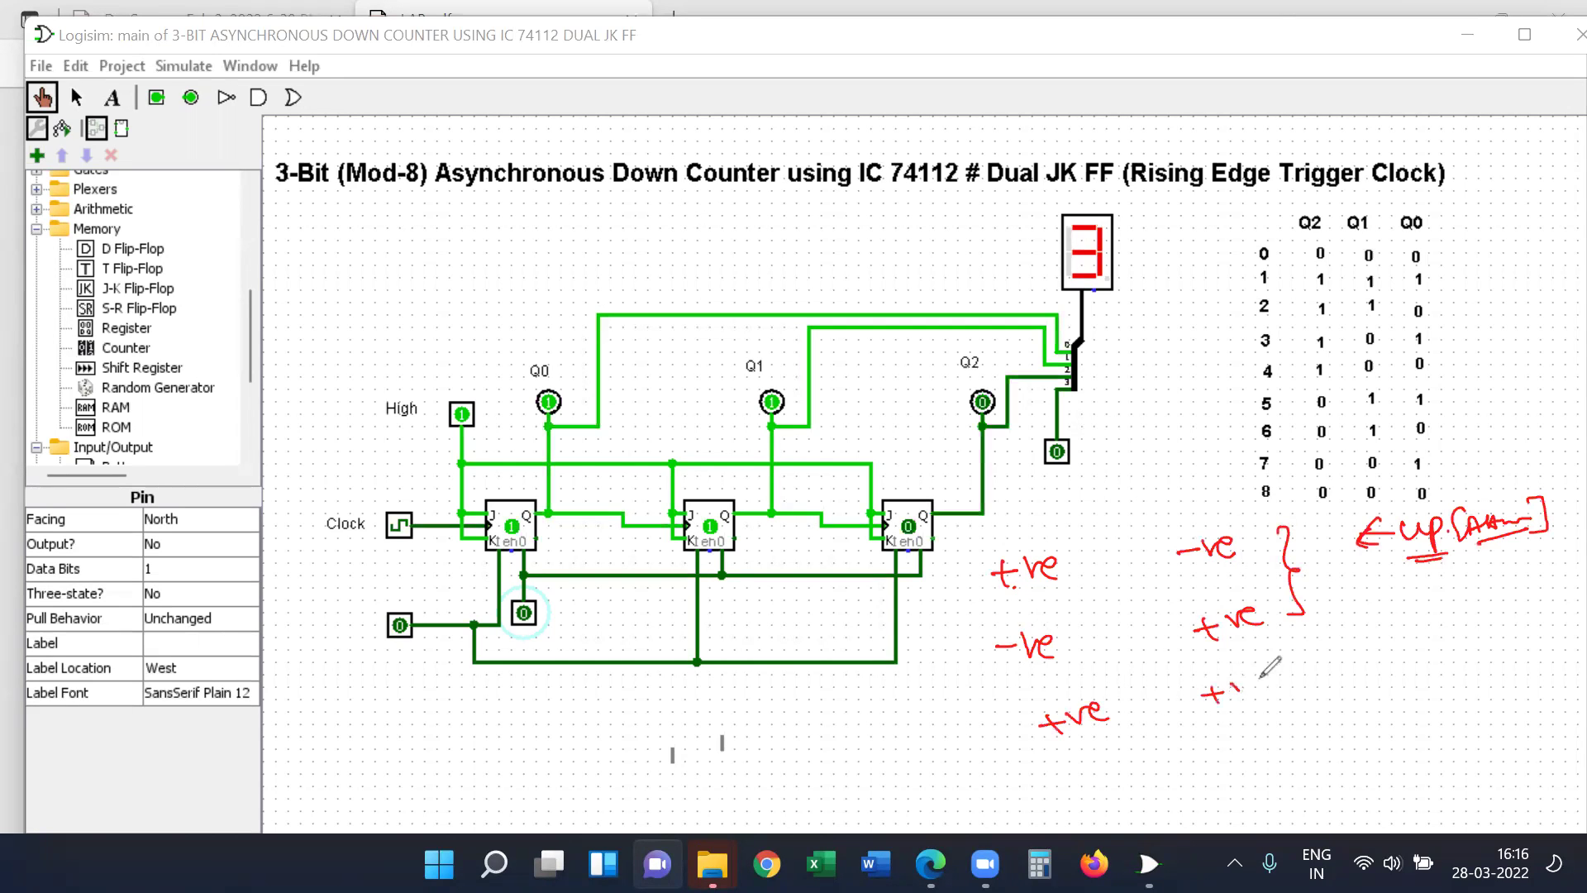
{"action": "left_click_drag", "start_coordinate": [1057, 777], "coordinate": [1131, 757]}
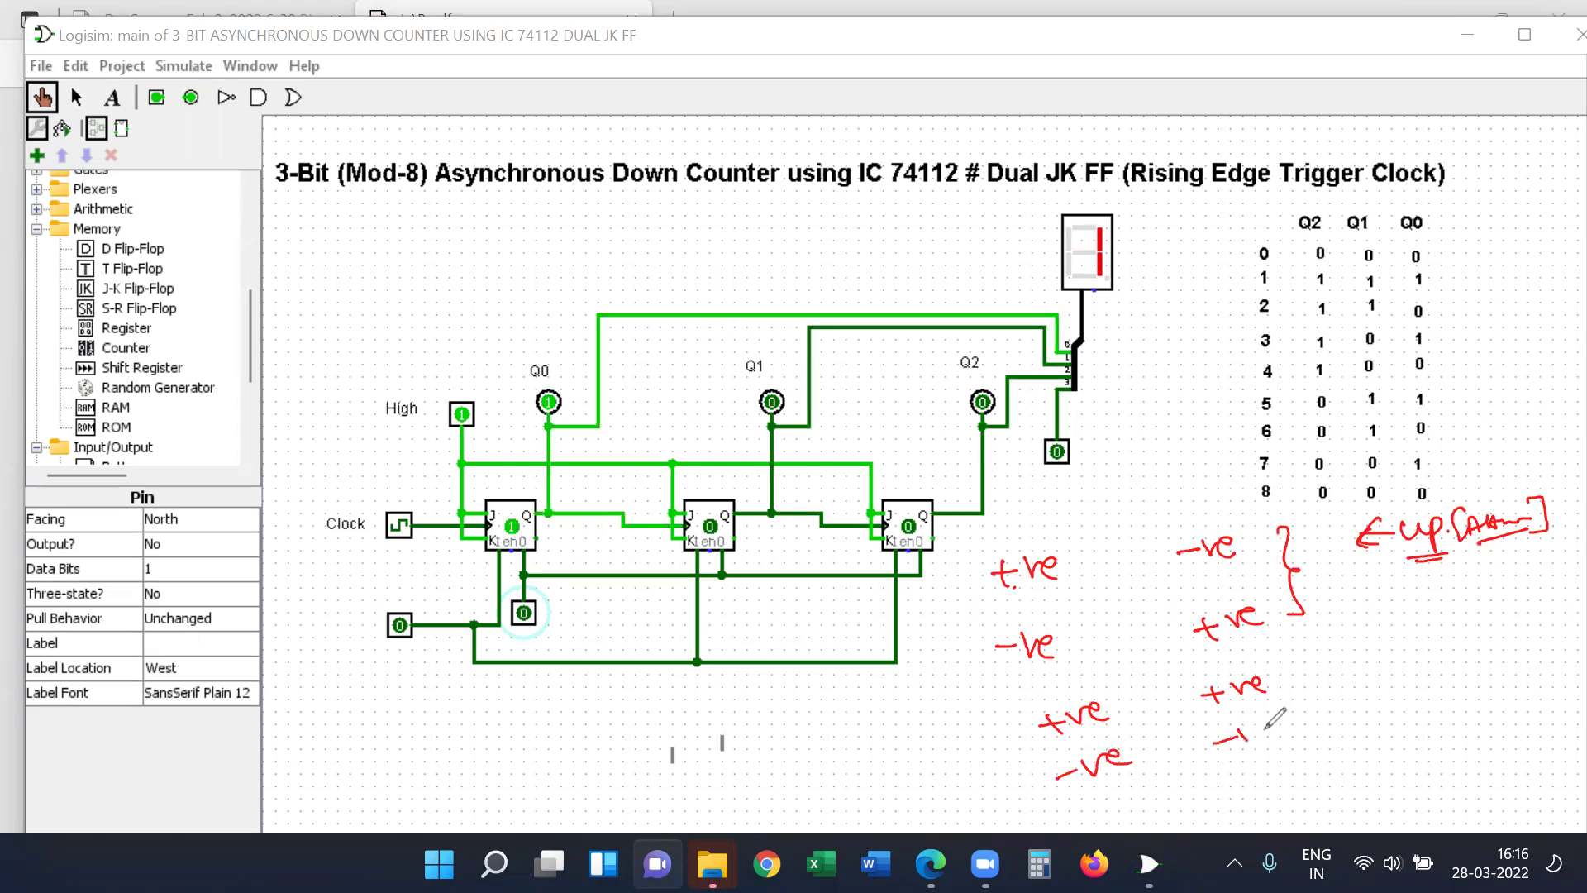
{"action": "left_click_drag", "start_coordinate": [1240, 733], "coordinate": [1287, 732]}
{"action": "left_click_drag", "start_coordinate": [1305, 668], "coordinate": [1308, 740]}
{"action": "mouse_move", "coordinate": [1344, 707]}
{"action": "left_mouse_down"}
{"action": "mouse_move", "coordinate": [1364, 686]}
{"action": "mouse_move", "coordinate": [1407, 685]}
{"action": "left_mouse_up"}
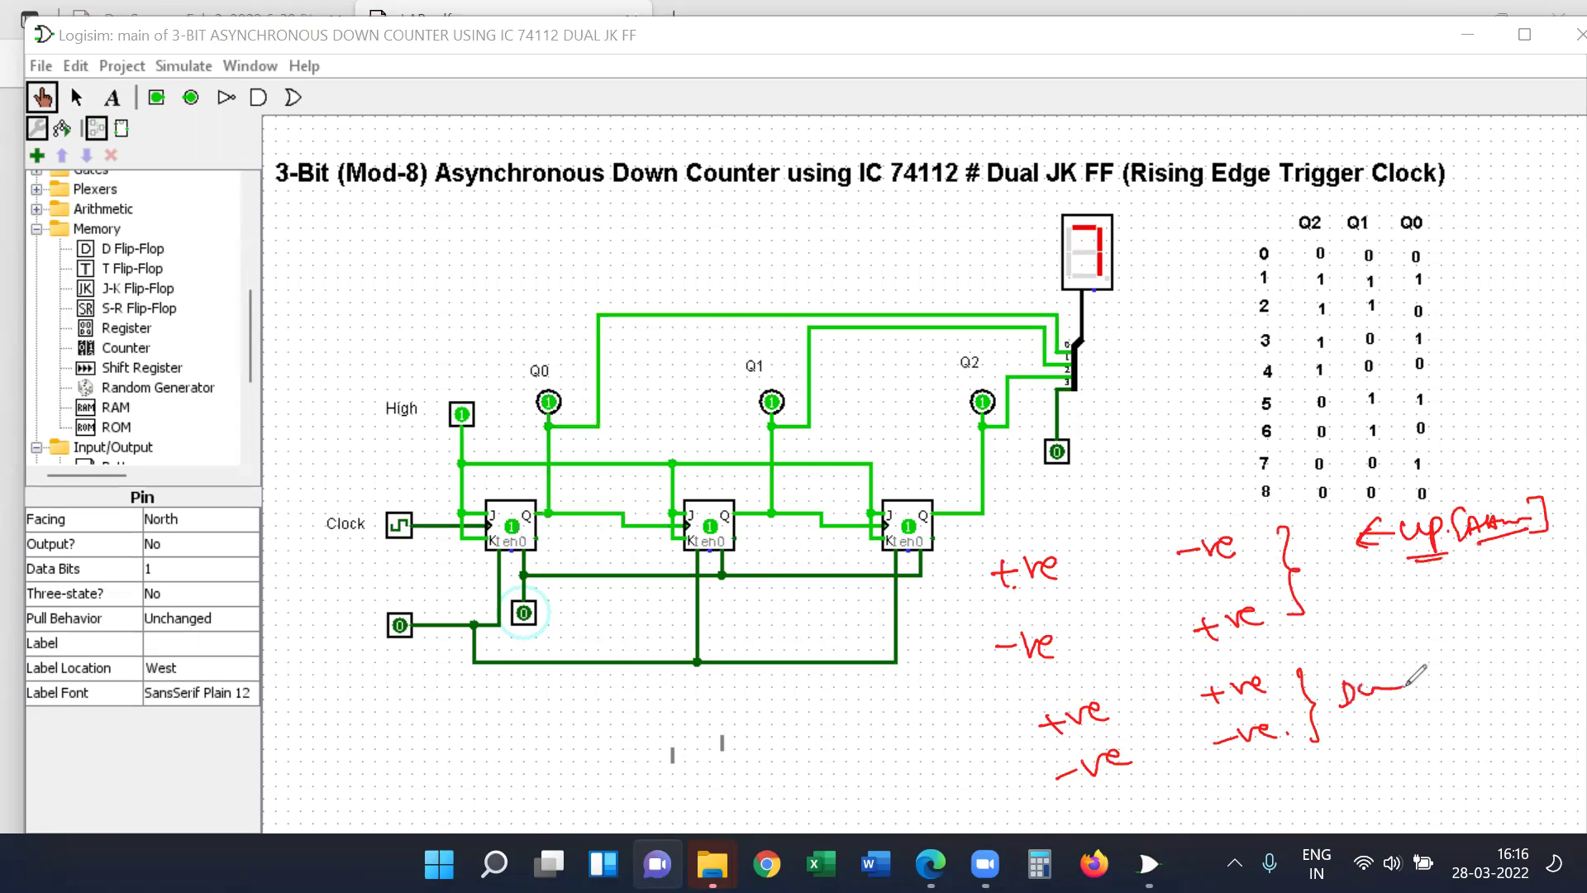
{"action": "left_click_drag", "start_coordinate": [619, 193], "coordinate": [659, 199]}
{"action": "left_click_drag", "start_coordinate": [1137, 193], "coordinate": [1168, 194]}
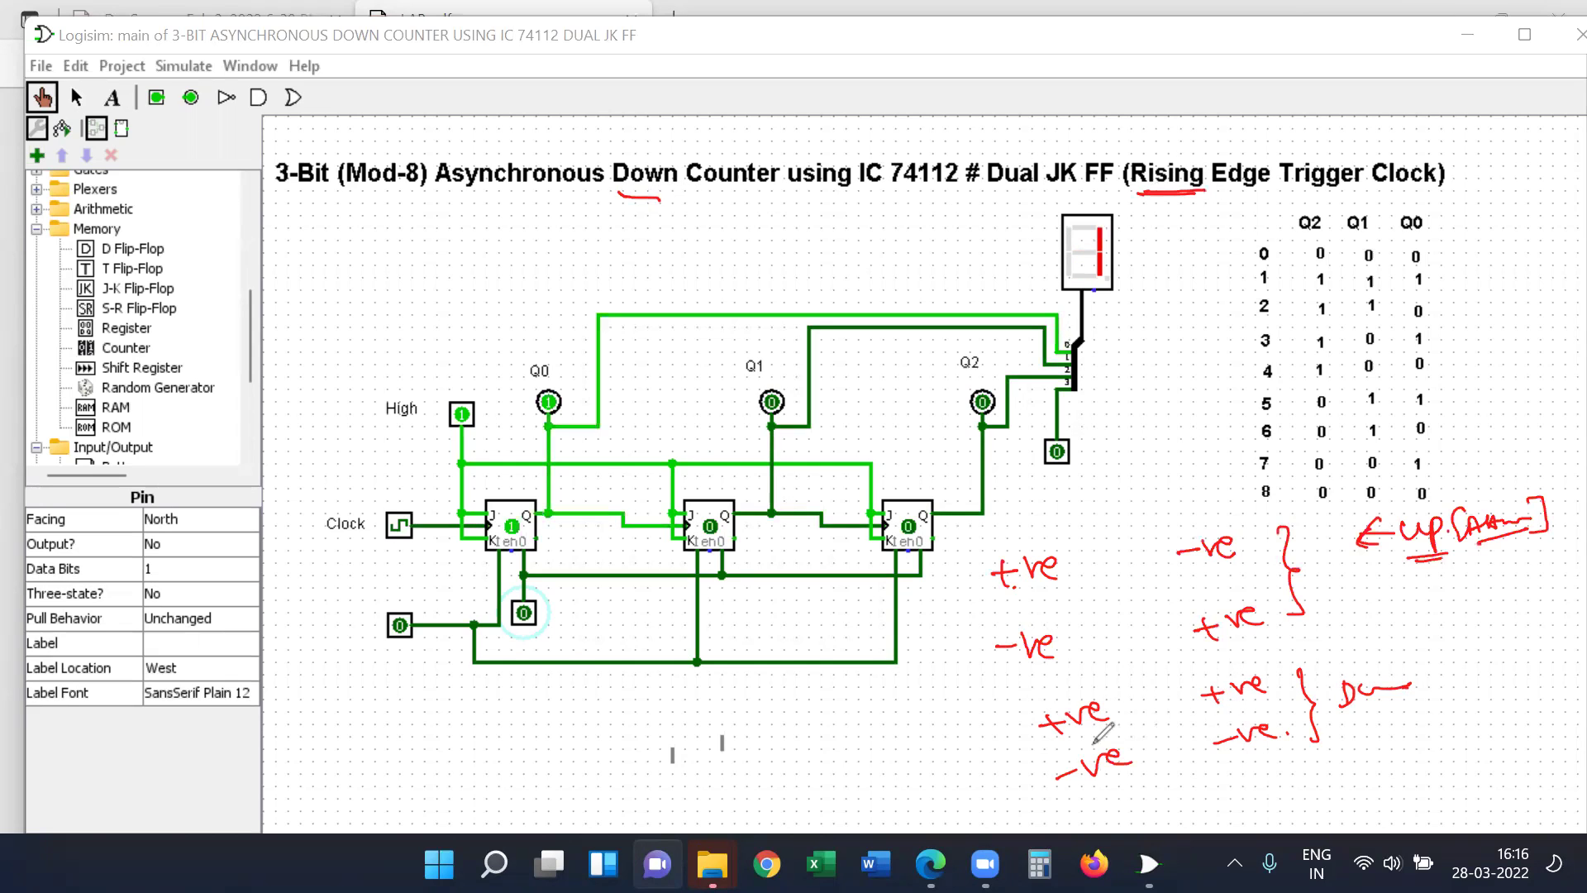
Box the bottom +ve row, label the note columns 'ck' and 'o/P', and circle both +ve notes
{"action": "mouse_move", "coordinate": [1040, 754]}
{"action": "left_mouse_down"}
{"action": "mouse_move", "coordinate": [1232, 715]}
{"action": "mouse_move", "coordinate": [1050, 718]}
{"action": "mouse_move", "coordinate": [1015, 738]}
{"action": "left_mouse_up"}
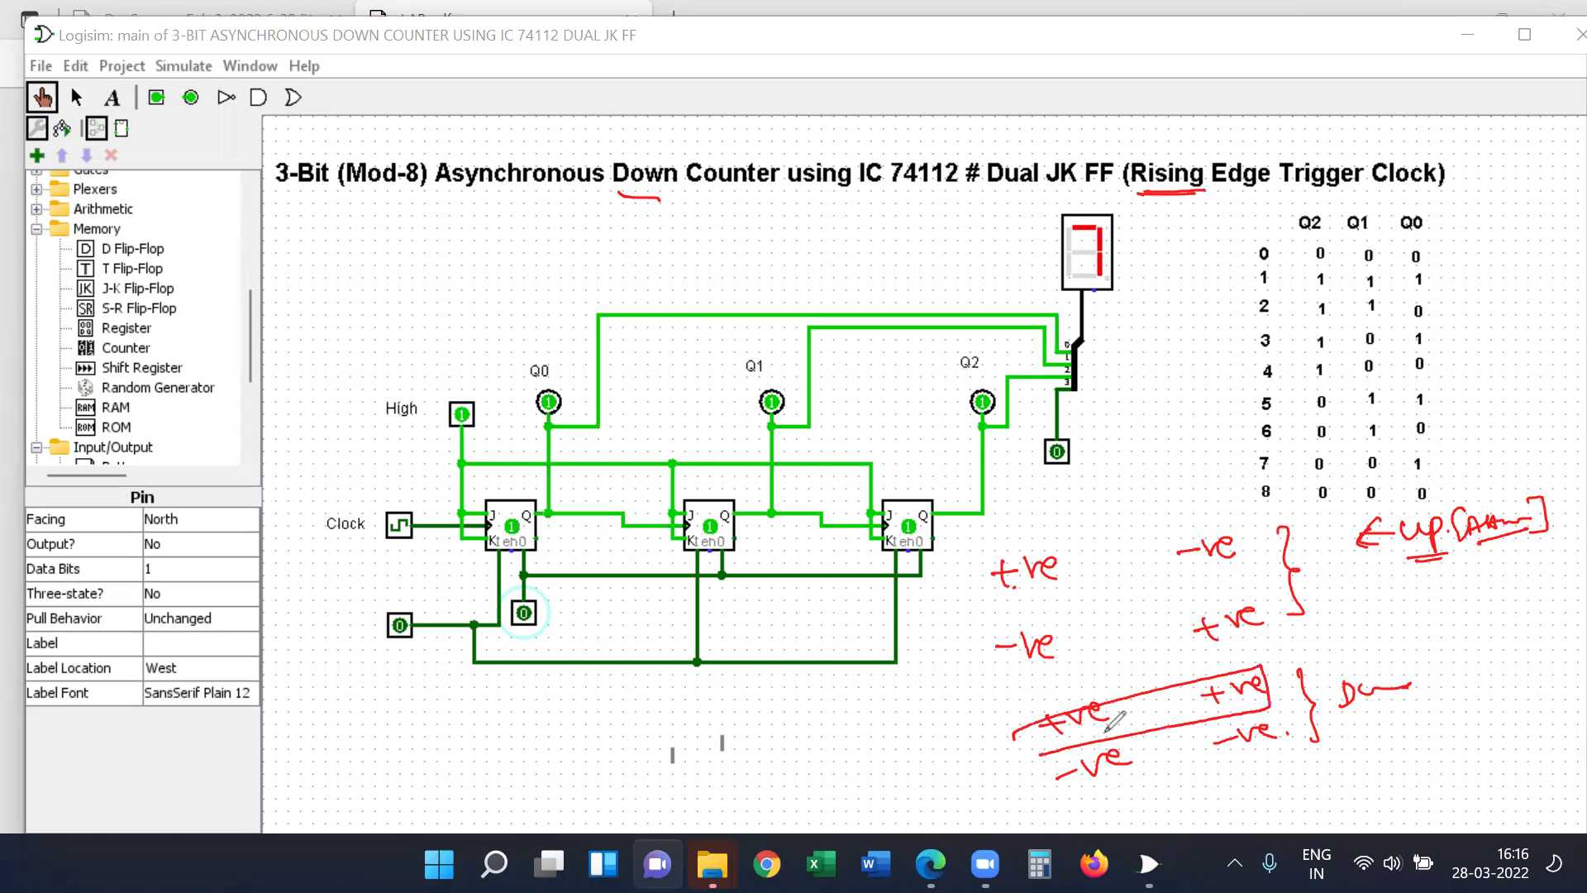
{"action": "left_click_drag", "start_coordinate": [1022, 524], "coordinate": [1024, 540]}
{"action": "mouse_move", "coordinate": [1179, 490]}
{"action": "left_mouse_down"}
{"action": "mouse_move", "coordinate": [1187, 512]}
{"action": "mouse_move", "coordinate": [1205, 494]}
{"action": "left_mouse_up"}
{"action": "mouse_move", "coordinate": [1126, 705]}
{"action": "left_mouse_down"}
{"action": "mouse_move", "coordinate": [1065, 723]}
{"action": "mouse_move", "coordinate": [1077, 701]}
{"action": "mouse_move", "coordinate": [1028, 725]}
{"action": "mouse_move", "coordinate": [1069, 747]}
{"action": "mouse_move", "coordinate": [1128, 720]}
{"action": "mouse_move", "coordinate": [1070, 686]}
{"action": "left_mouse_up"}
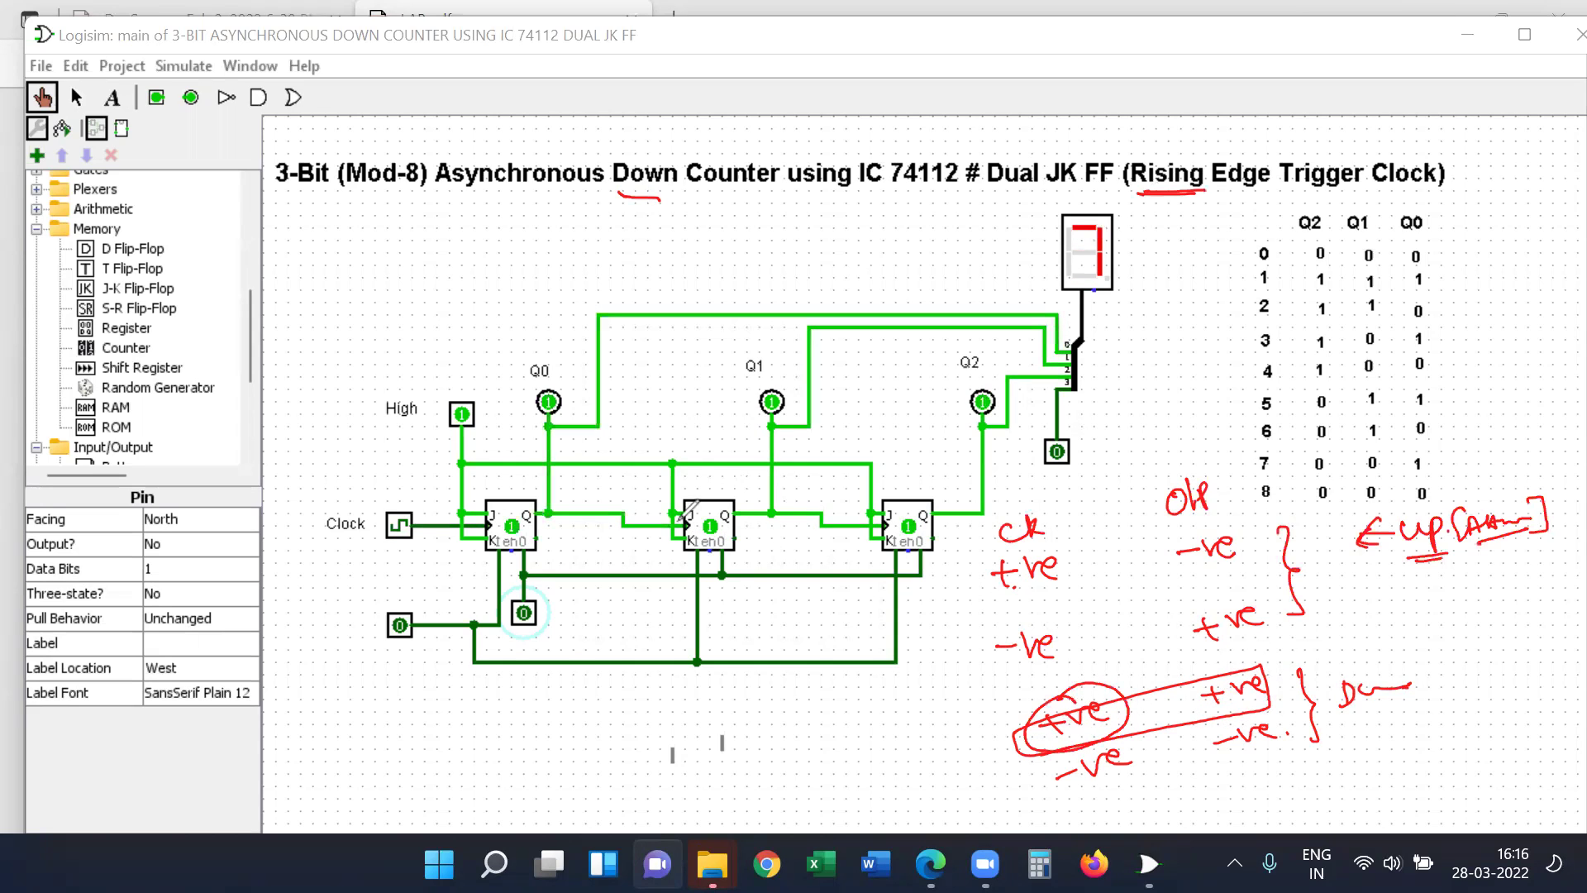
{"action": "mouse_move", "coordinate": [1250, 641]}
{"action": "left_mouse_down"}
{"action": "mouse_move", "coordinate": [1188, 695]}
{"action": "mouse_move", "coordinate": [1214, 718]}
{"action": "mouse_move", "coordinate": [1249, 711]}
{"action": "mouse_move", "coordinate": [1269, 657]}
{"action": "left_mouse_up"}
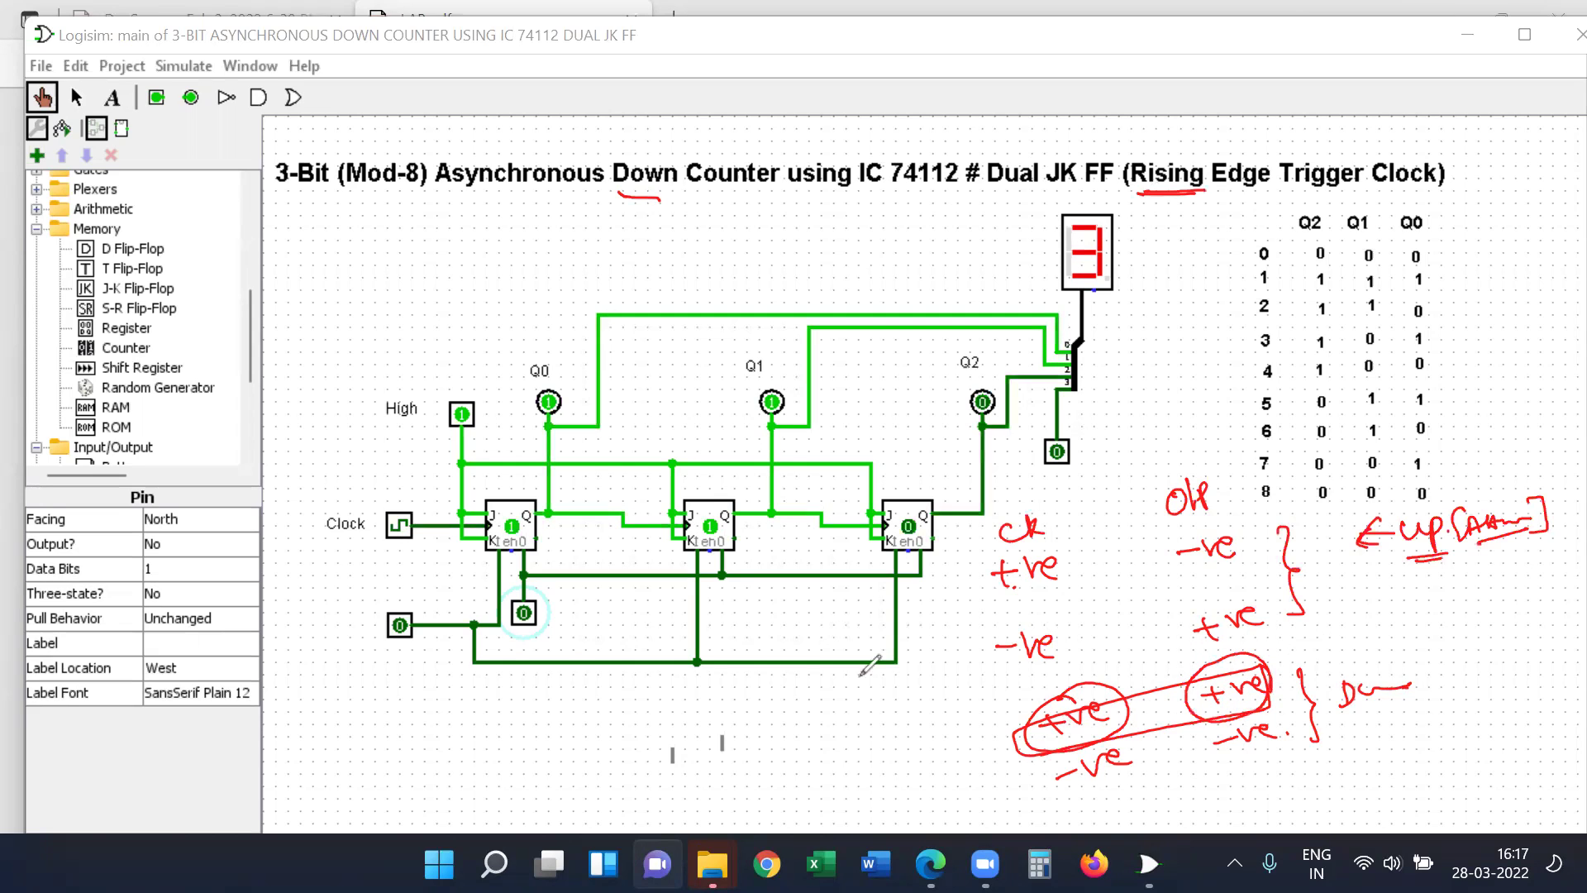
{"action": "mouse_move", "coordinate": [1327, 655]}
{"action": "left_mouse_down"}
{"action": "mouse_move", "coordinate": [1310, 649]}
{"action": "mouse_move", "coordinate": [1316, 666]}
{"action": "mouse_move", "coordinate": [1327, 653]}
{"action": "left_mouse_up"}
Outline the 7-segment display and its pin in red, then expand the Input/Output component group
{"action": "mouse_move", "coordinate": [1015, 215]}
{"action": "left_mouse_down"}
{"action": "mouse_move", "coordinate": [1144, 196]}
{"action": "mouse_move", "coordinate": [1149, 355]}
{"action": "left_mouse_up"}
{"action": "mouse_move", "coordinate": [1134, 460]}
{"action": "left_mouse_down"}
{"action": "mouse_move", "coordinate": [1056, 483]}
{"action": "mouse_move", "coordinate": [1017, 214]}
{"action": "left_mouse_up"}
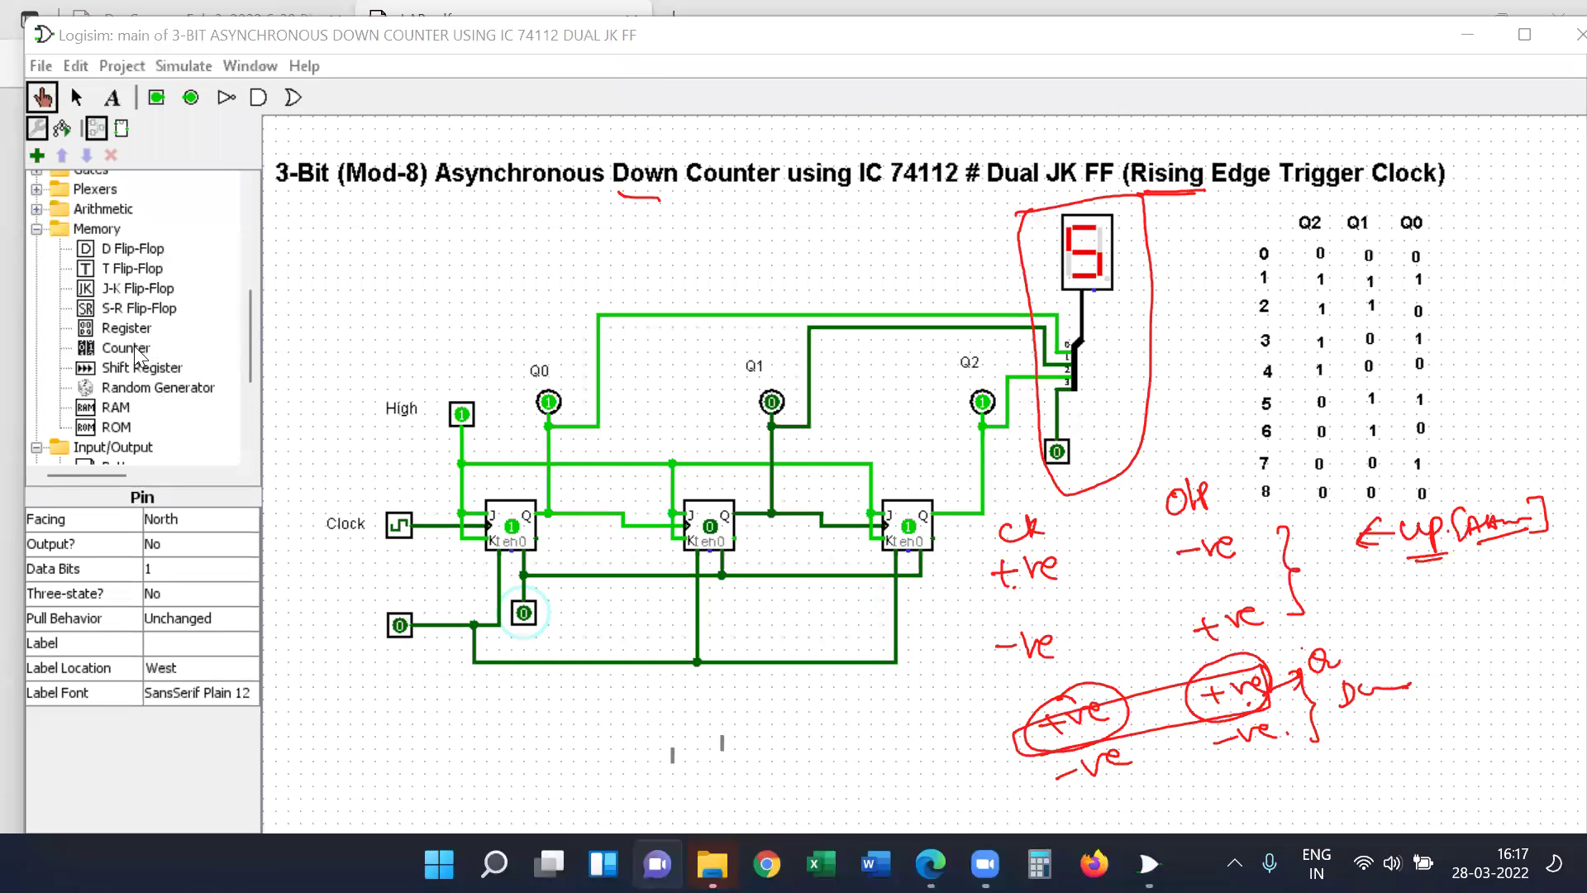
{"action": "left_click_drag", "start_coordinate": [253, 326], "coordinate": [251, 398]}
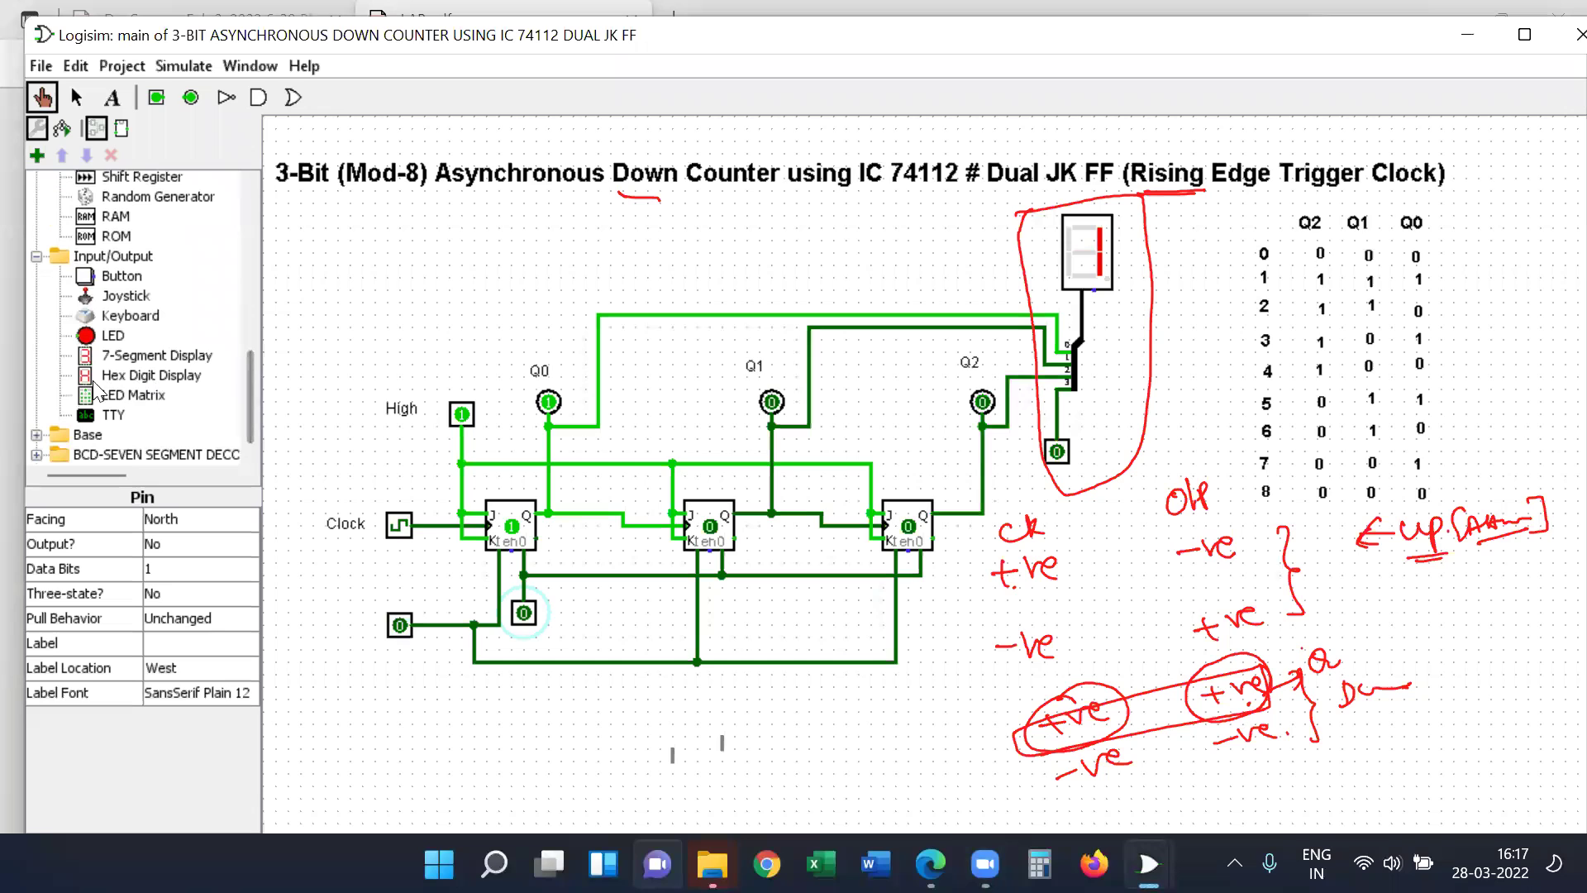
{"action": "left_click", "coordinate": [36, 257]}
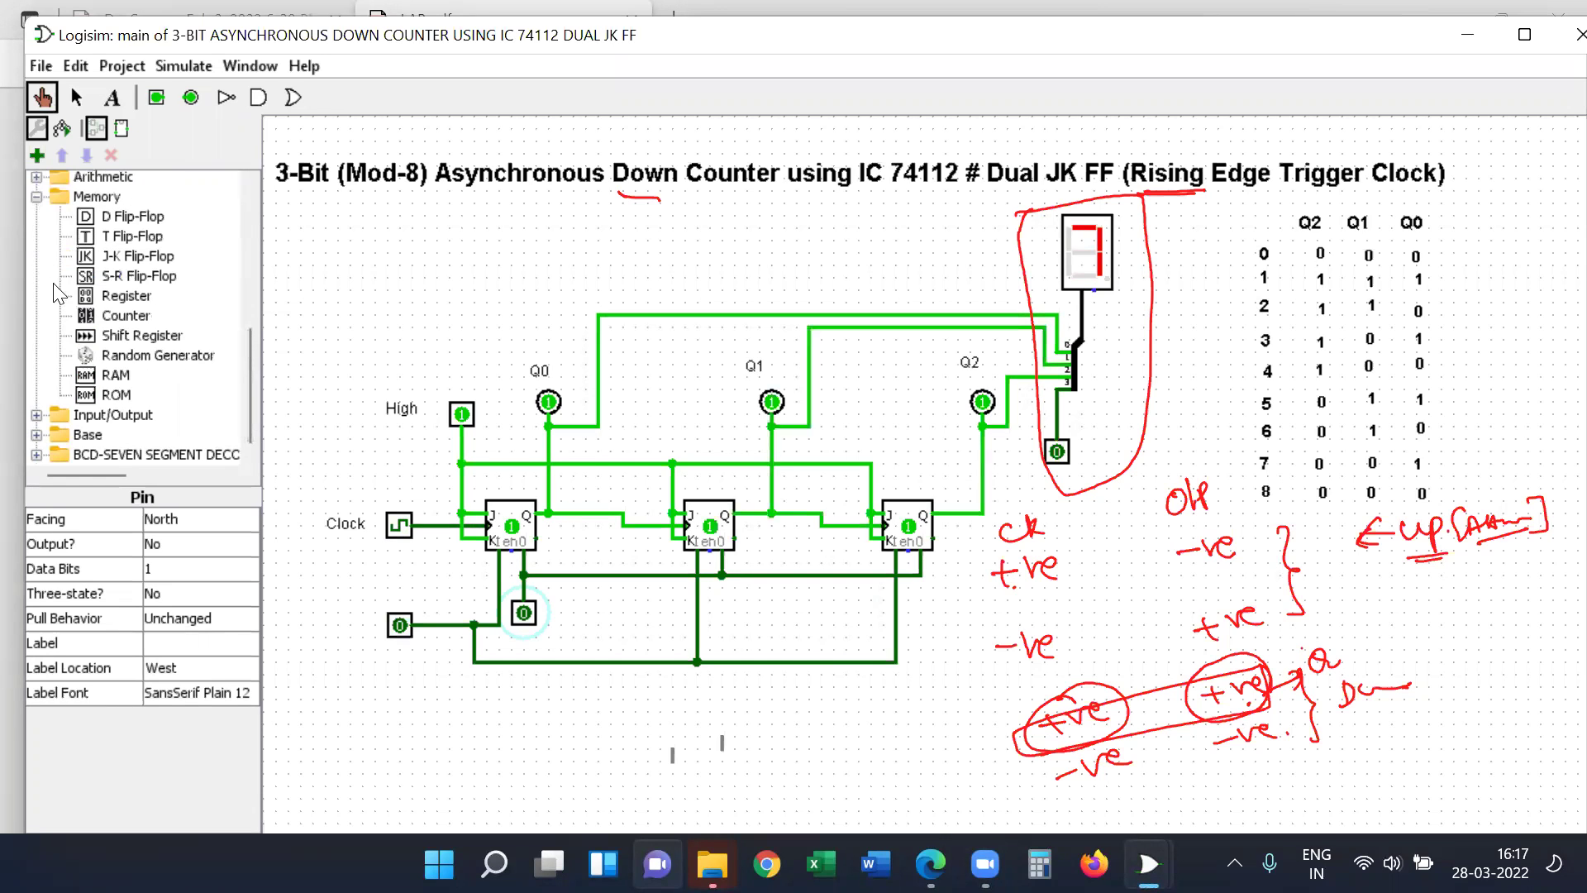
{"action": "left_click", "coordinate": [37, 415]}
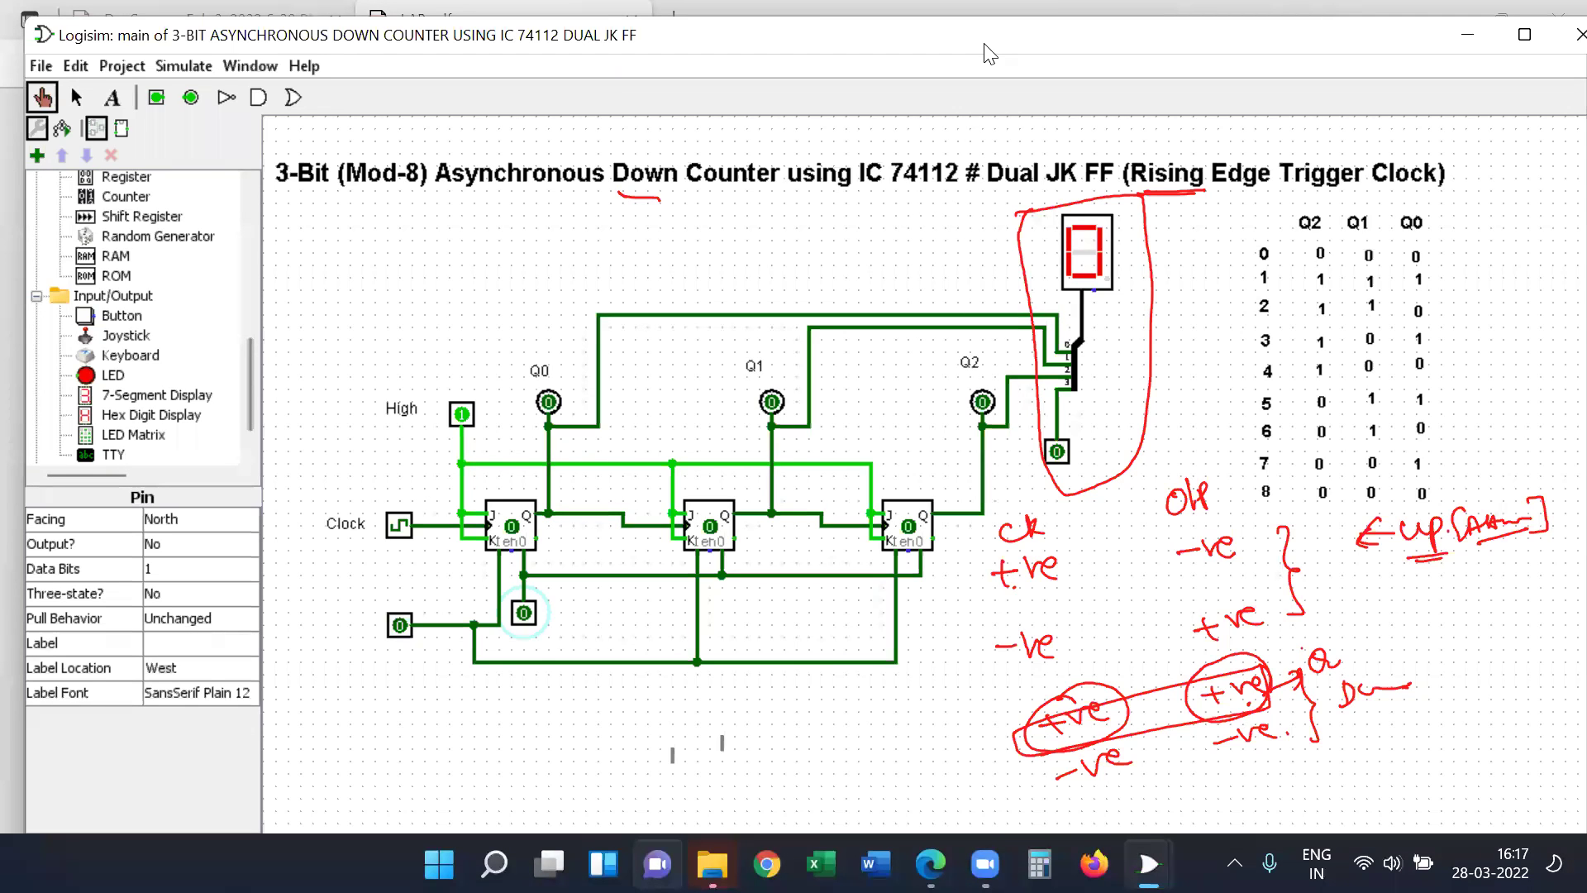
Clear all red annotations with the E shortcut and write a new 0→F note beside the circuit
{"action": "key", "text": "e"}
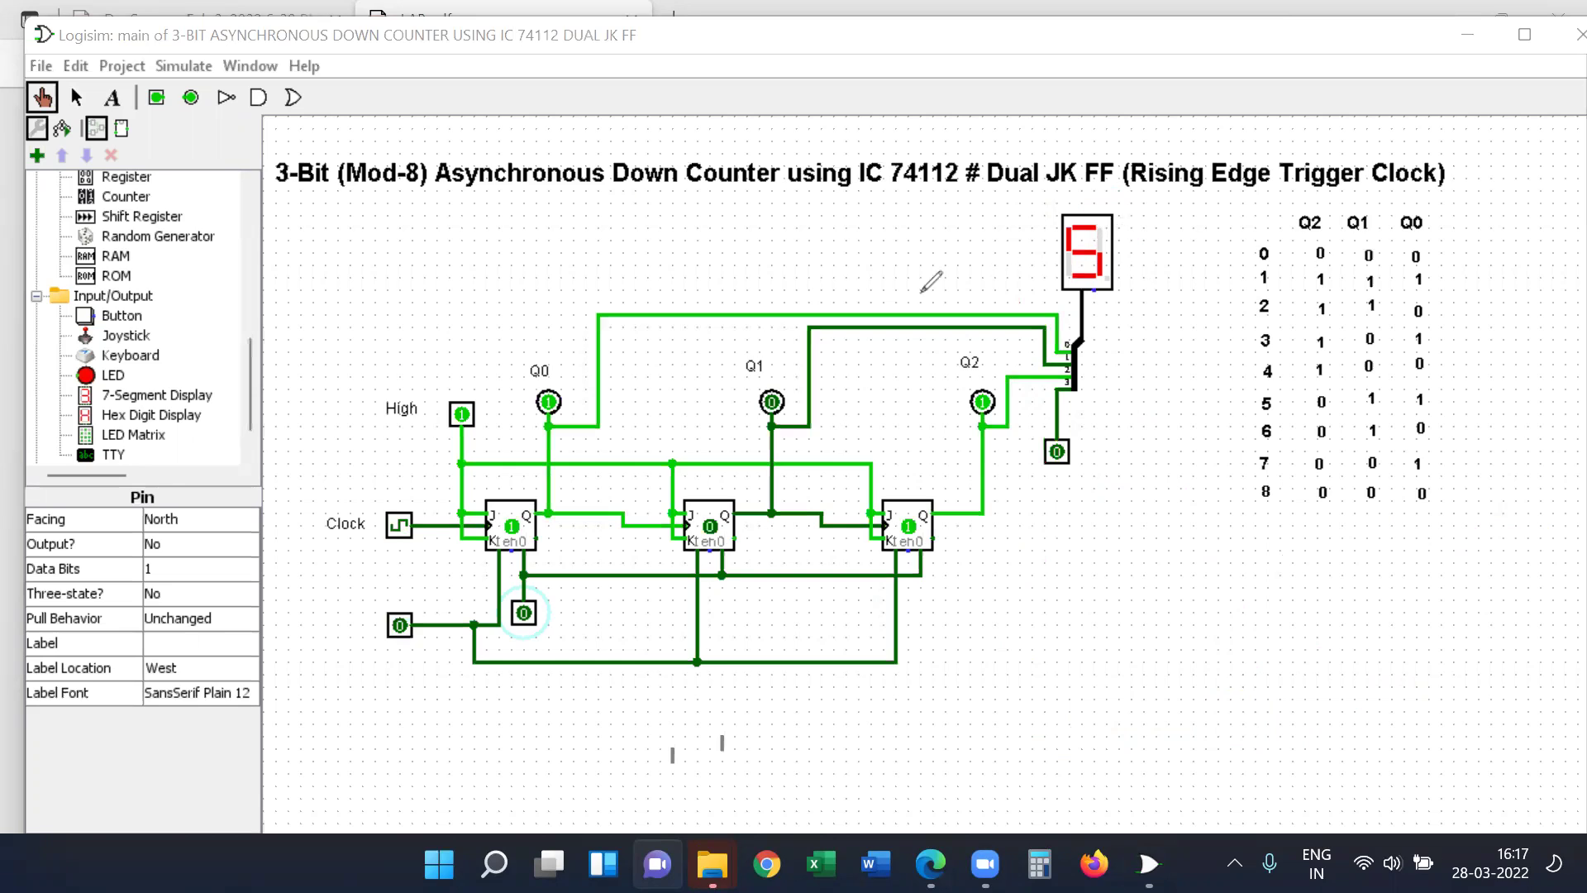
{"action": "mouse_move", "coordinate": [1169, 552]}
{"action": "left_mouse_down"}
{"action": "mouse_move", "coordinate": [1216, 558]}
{"action": "mouse_move", "coordinate": [1242, 532]}
{"action": "mouse_move", "coordinate": [1173, 594]}
{"action": "mouse_move", "coordinate": [1255, 569]}
{"action": "left_mouse_up"}
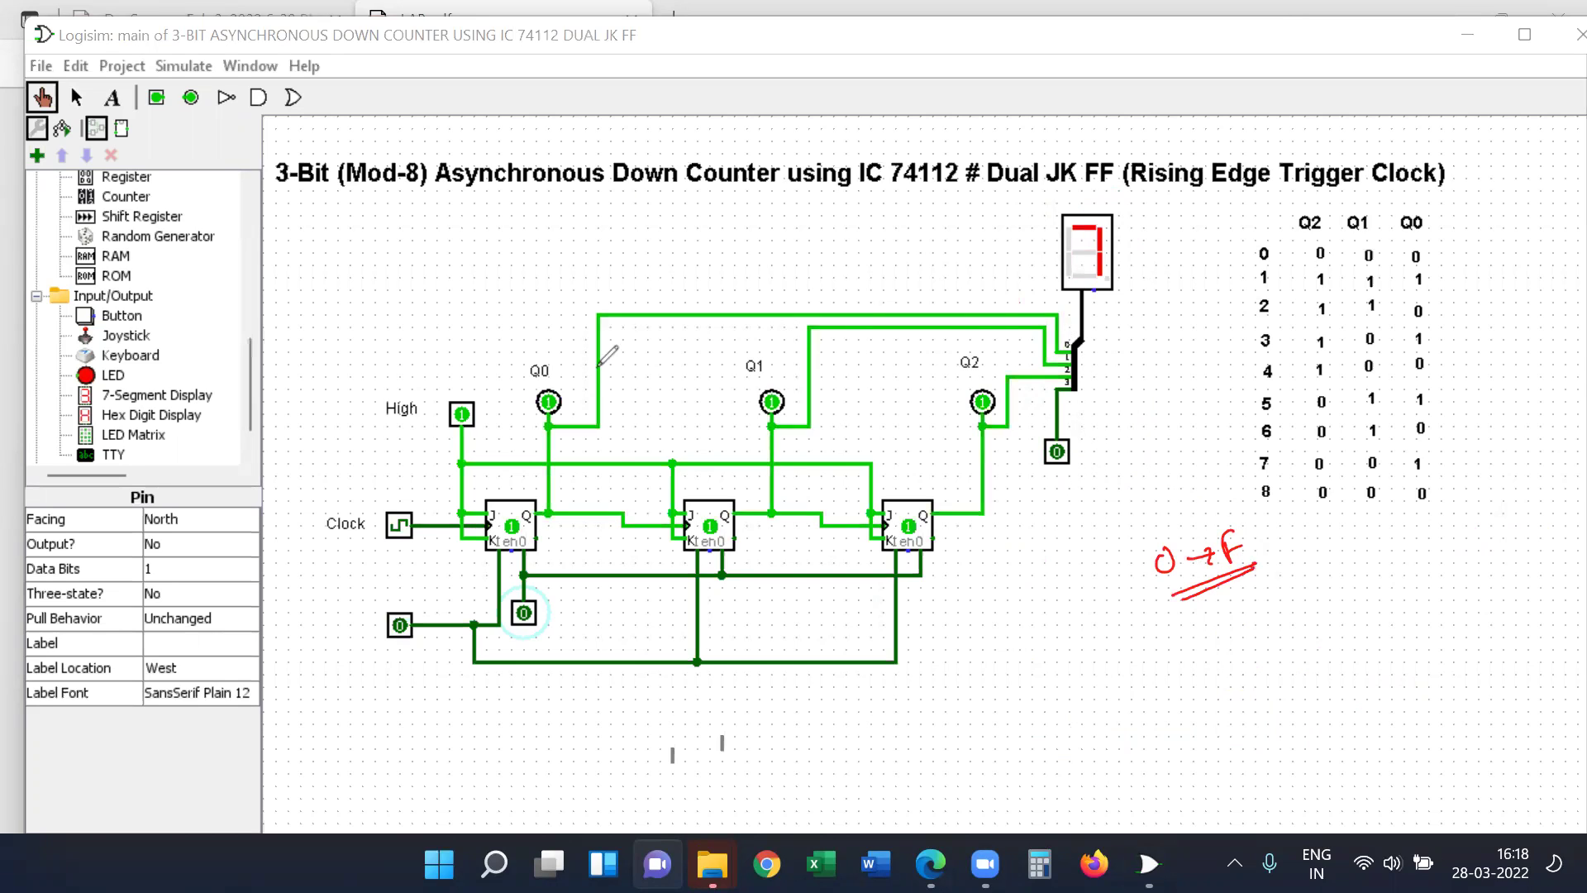
Write and circle a red 0→7 note, then add '= 16 = 2⁴' after 0→F, circling 16 and 2⁴
{"action": "left_click_drag", "start_coordinate": [1212, 663], "coordinate": [1265, 667]}
{"action": "mouse_move", "coordinate": [1254, 657]}
{"action": "left_mouse_down"}
{"action": "mouse_move", "coordinate": [1260, 676]}
{"action": "mouse_move", "coordinate": [1286, 676]}
{"action": "left_mouse_up"}
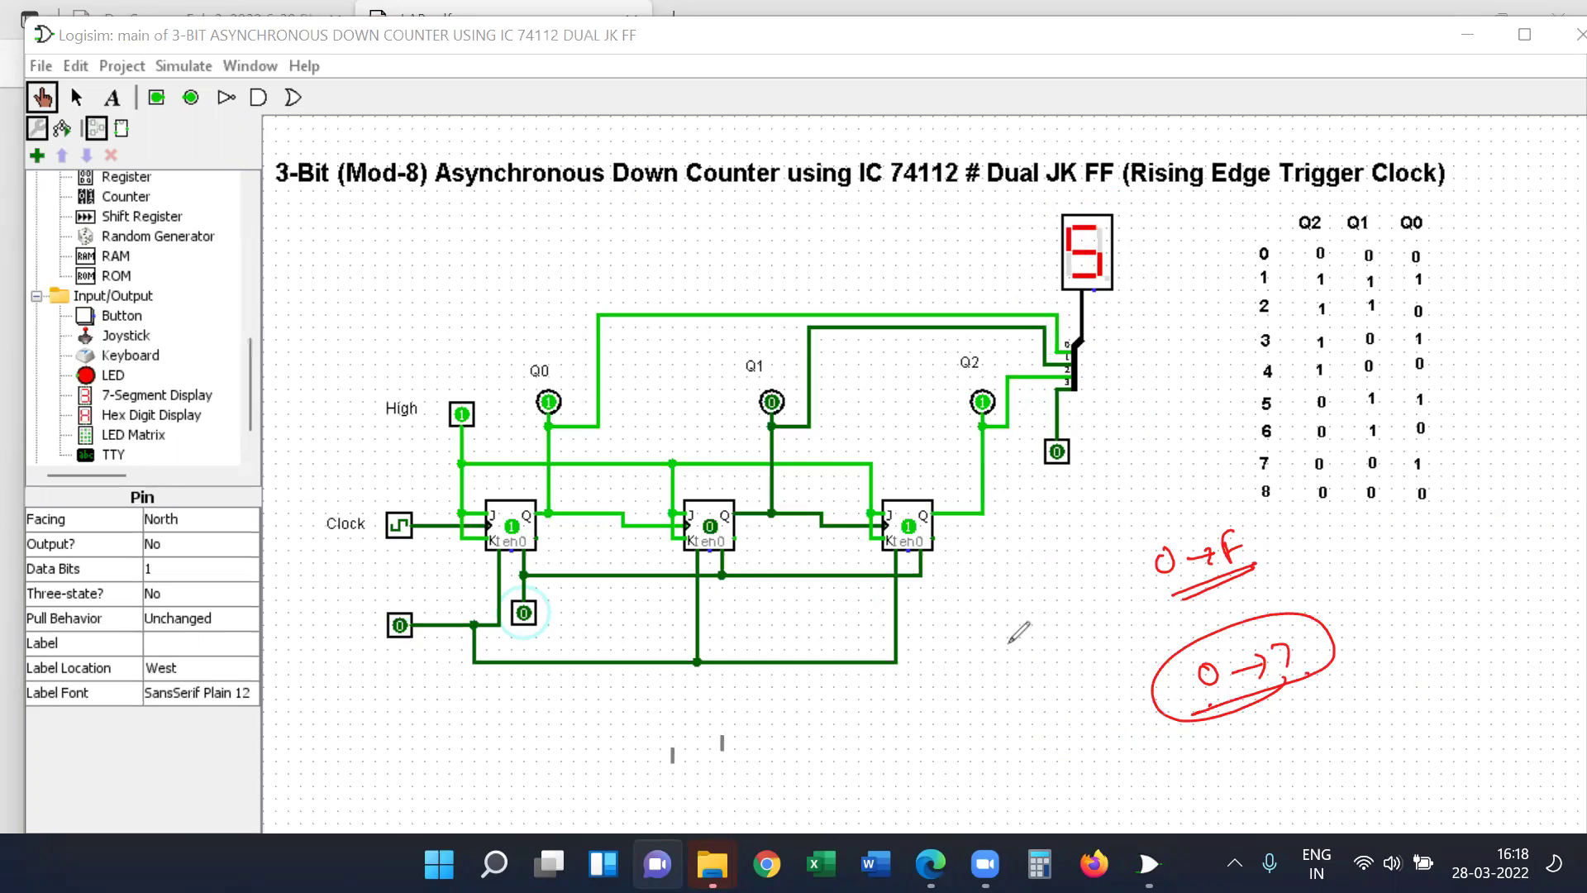
{"action": "left_click_drag", "start_coordinate": [1166, 592], "coordinate": [1297, 549]}
{"action": "left_click_drag", "start_coordinate": [1280, 560], "coordinate": [1318, 564]}
{"action": "mouse_move", "coordinate": [1333, 529]}
{"action": "left_mouse_down"}
{"action": "mouse_move", "coordinate": [1308, 546]}
{"action": "mouse_move", "coordinate": [1379, 537]}
{"action": "left_mouse_up"}
{"action": "left_click_drag", "start_coordinate": [1364, 549], "coordinate": [1445, 529]}
{"action": "mouse_move", "coordinate": [1440, 514]}
{"action": "left_mouse_down"}
{"action": "mouse_move", "coordinate": [1442, 539]}
{"action": "mouse_move", "coordinate": [1405, 521]}
{"action": "mouse_move", "coordinate": [1439, 516]}
{"action": "left_mouse_up"}
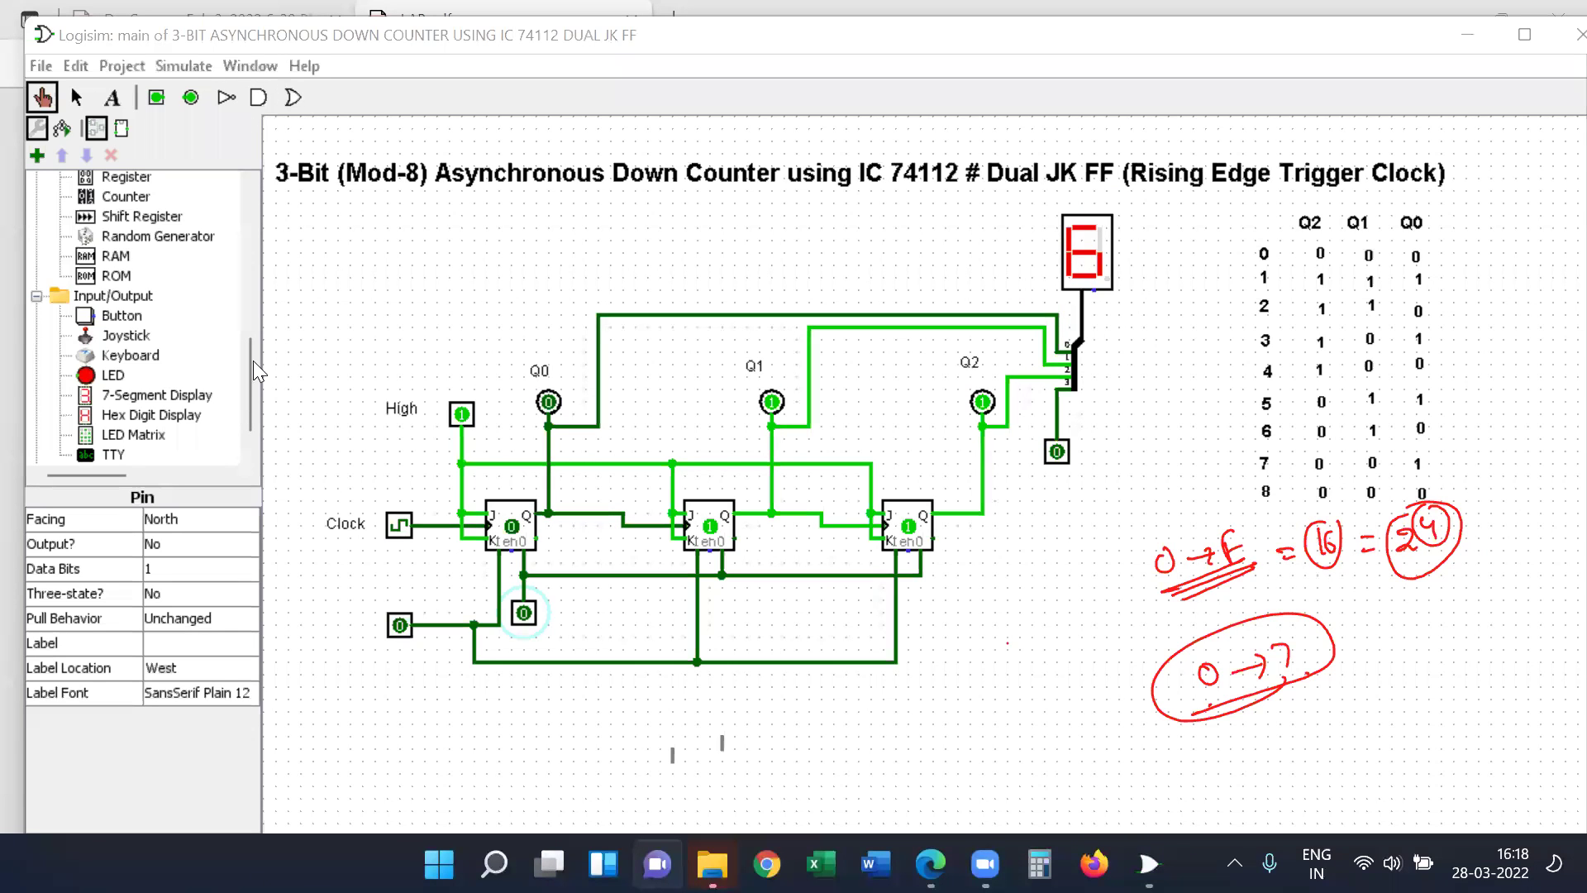
Place a new splitter to the right of the counter circuit
{"action": "scroll", "coordinate": [251, 253], "scroll_direction": "up", "scroll_amount": 10}
{"action": "left_click", "coordinate": [123, 240]}
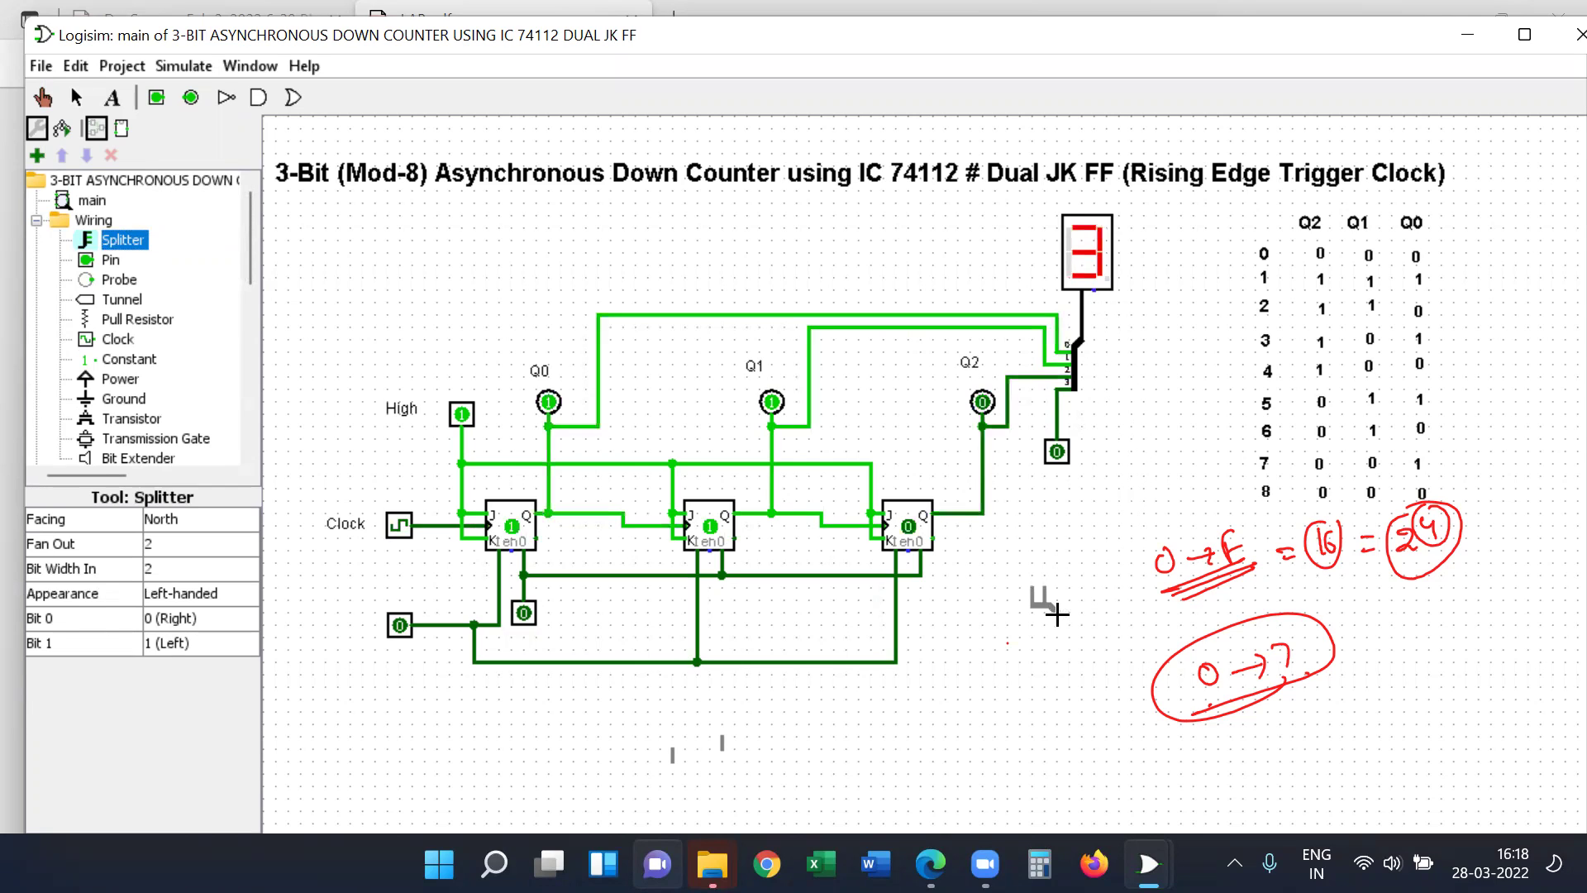
{"action": "left_click", "coordinate": [1079, 549]}
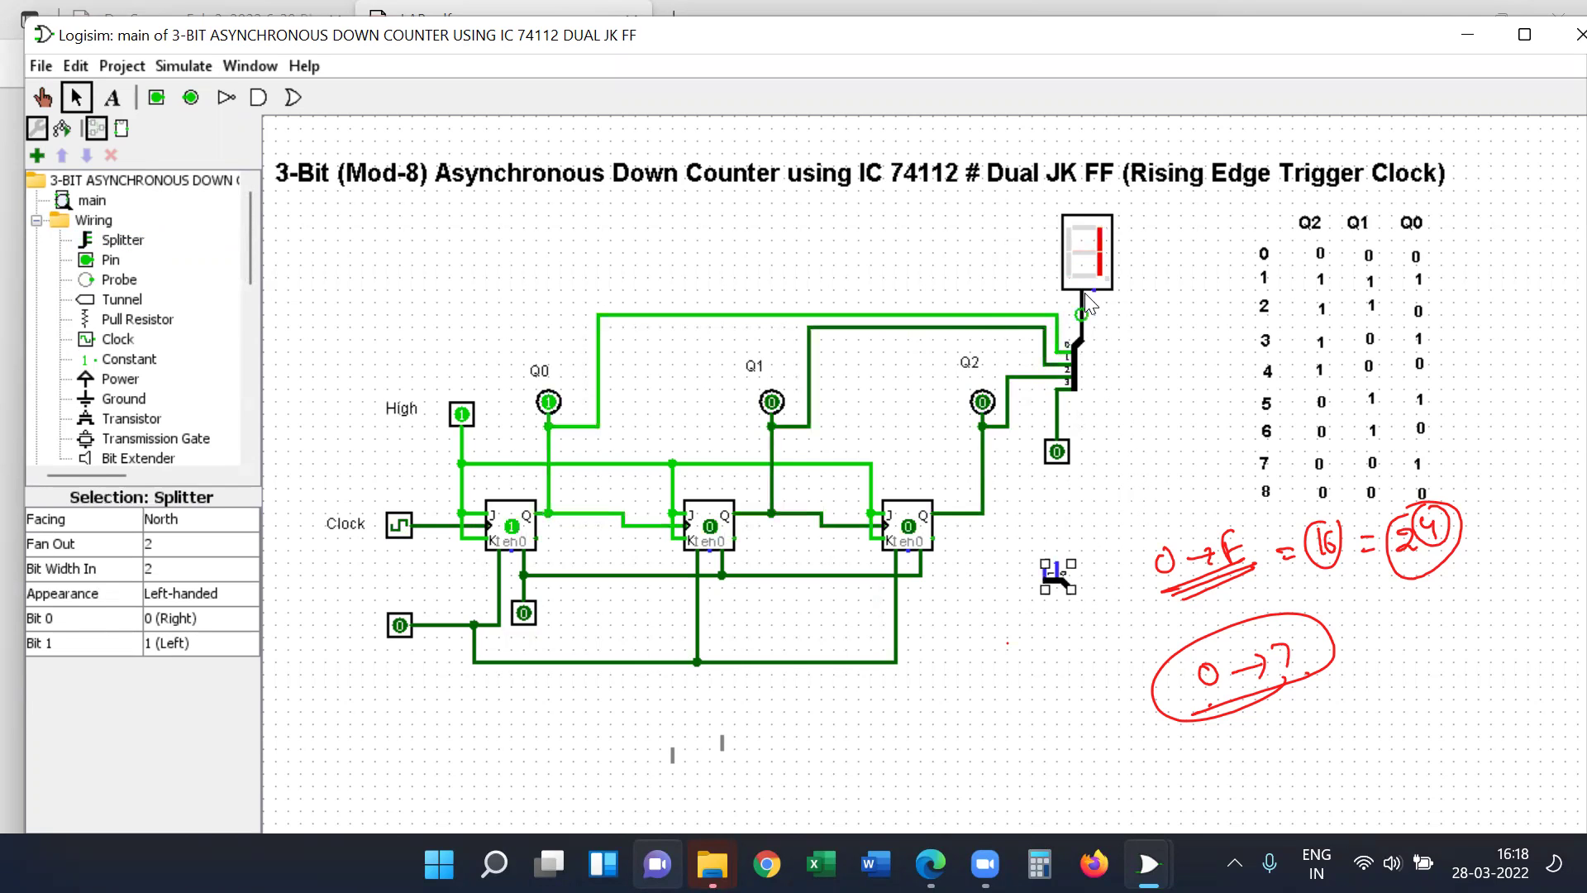
Set the display splitter's fan-out to 2, producing an incompatible-widths error
{"action": "left_click", "coordinate": [1076, 361]}
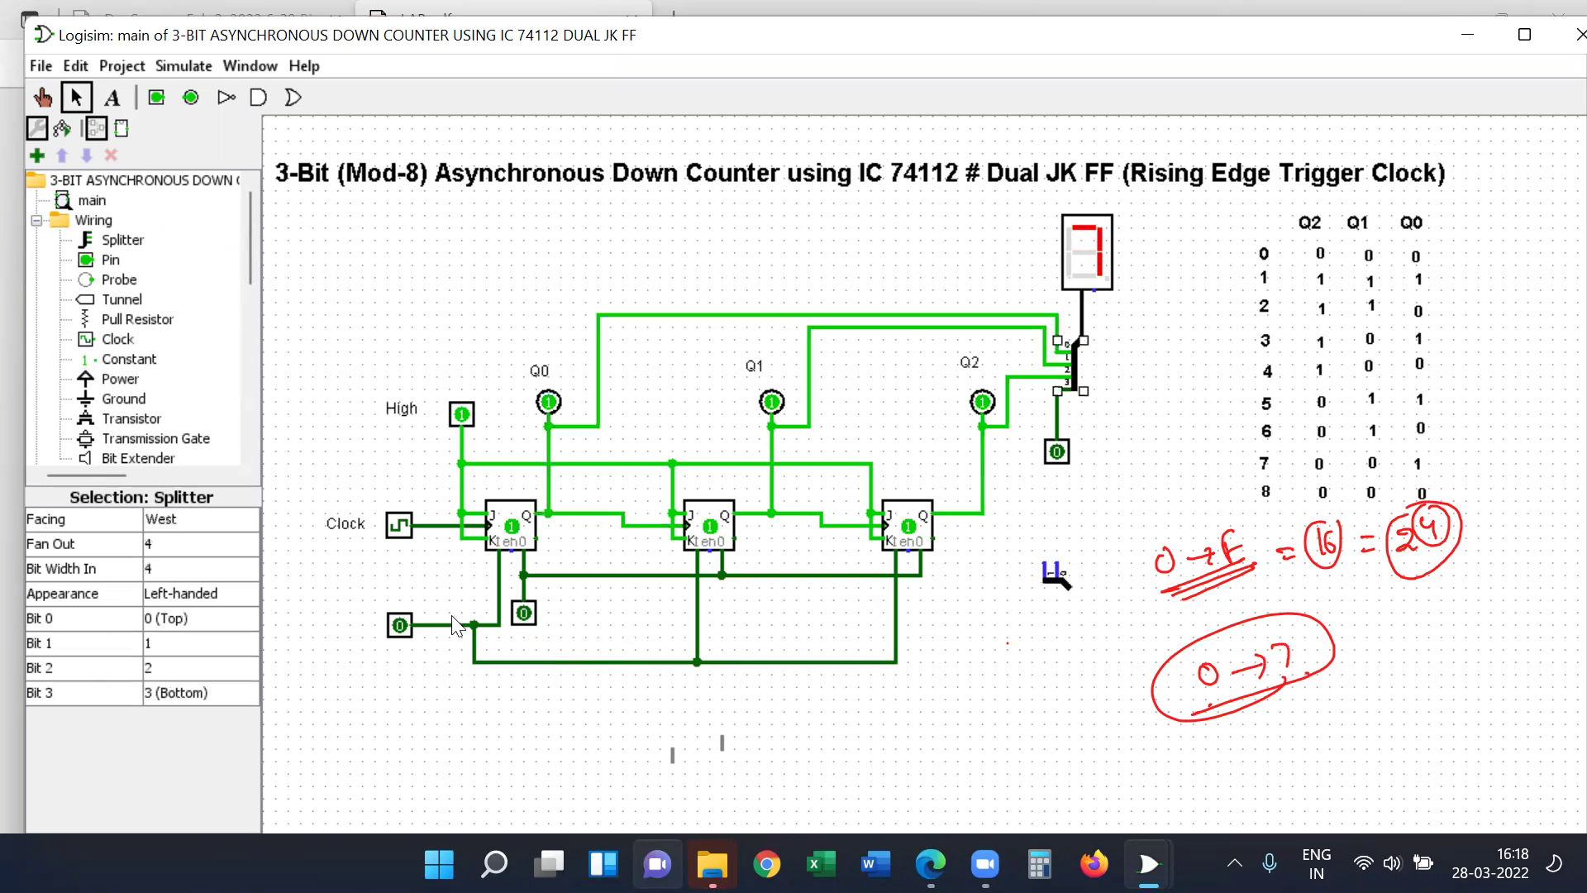
{"action": "left_click", "coordinate": [201, 547]}
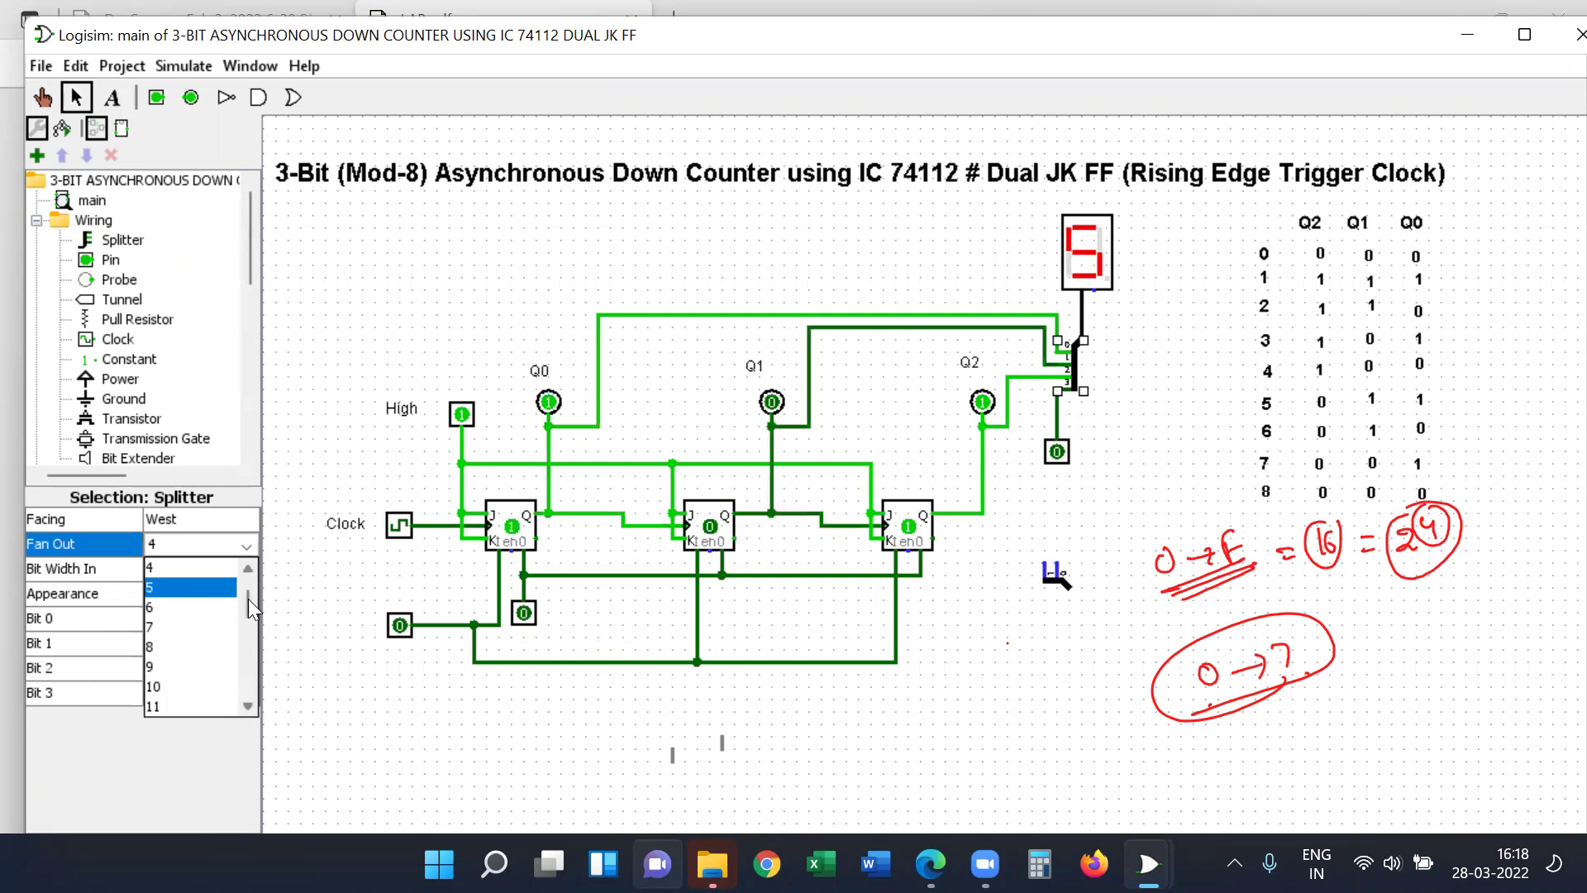
{"action": "left_click", "coordinate": [177, 588]}
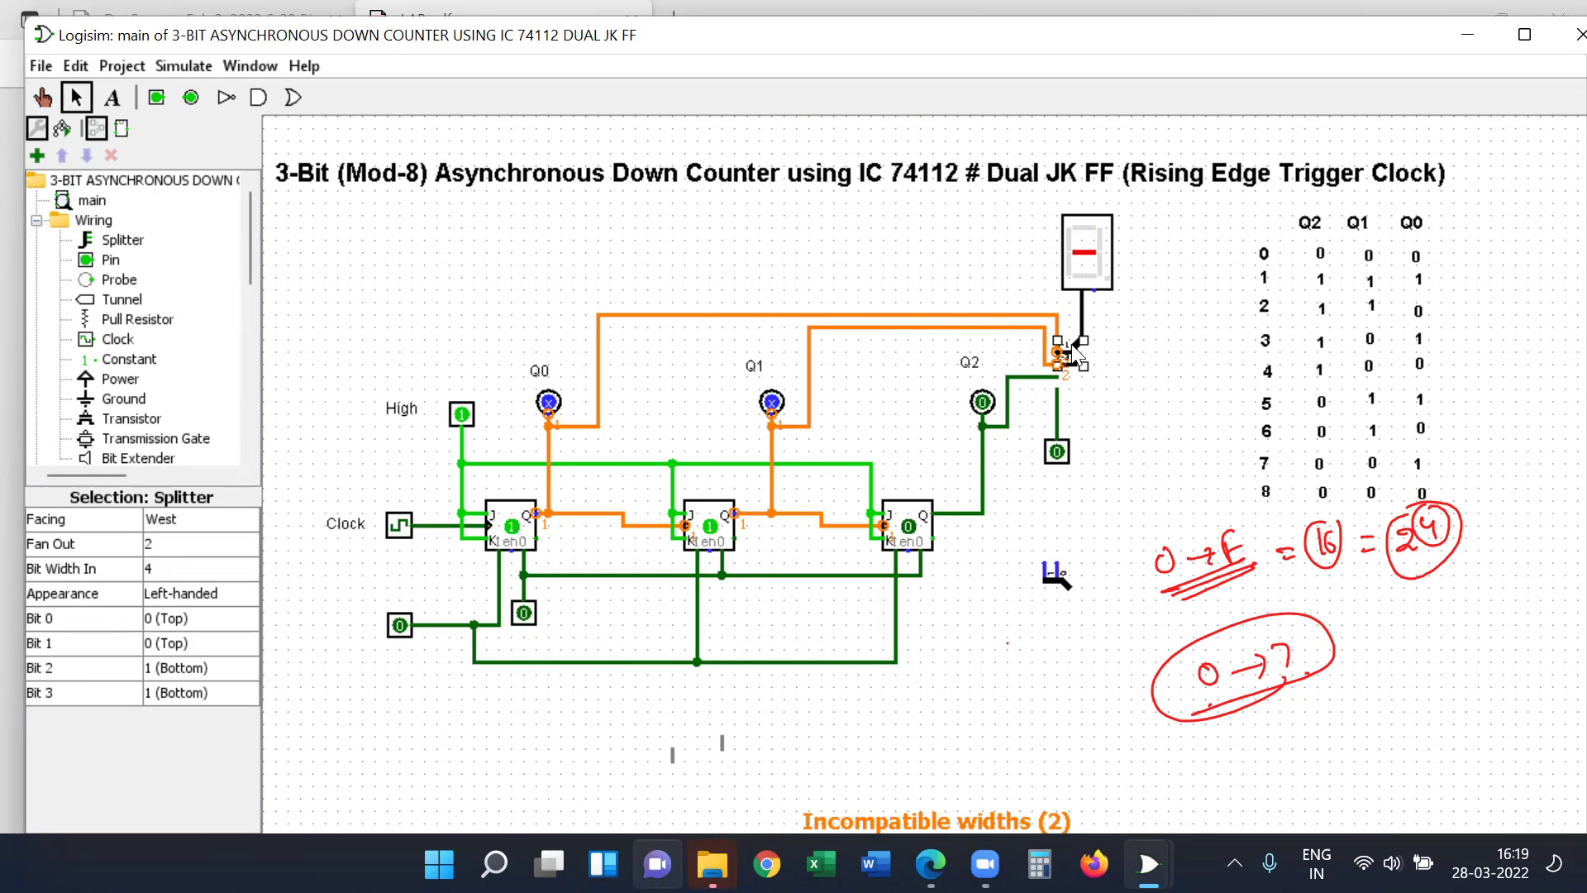
Set the display splitter's fan-out back to 4 to clear the width error
{"action": "left_click", "coordinate": [200, 543]}
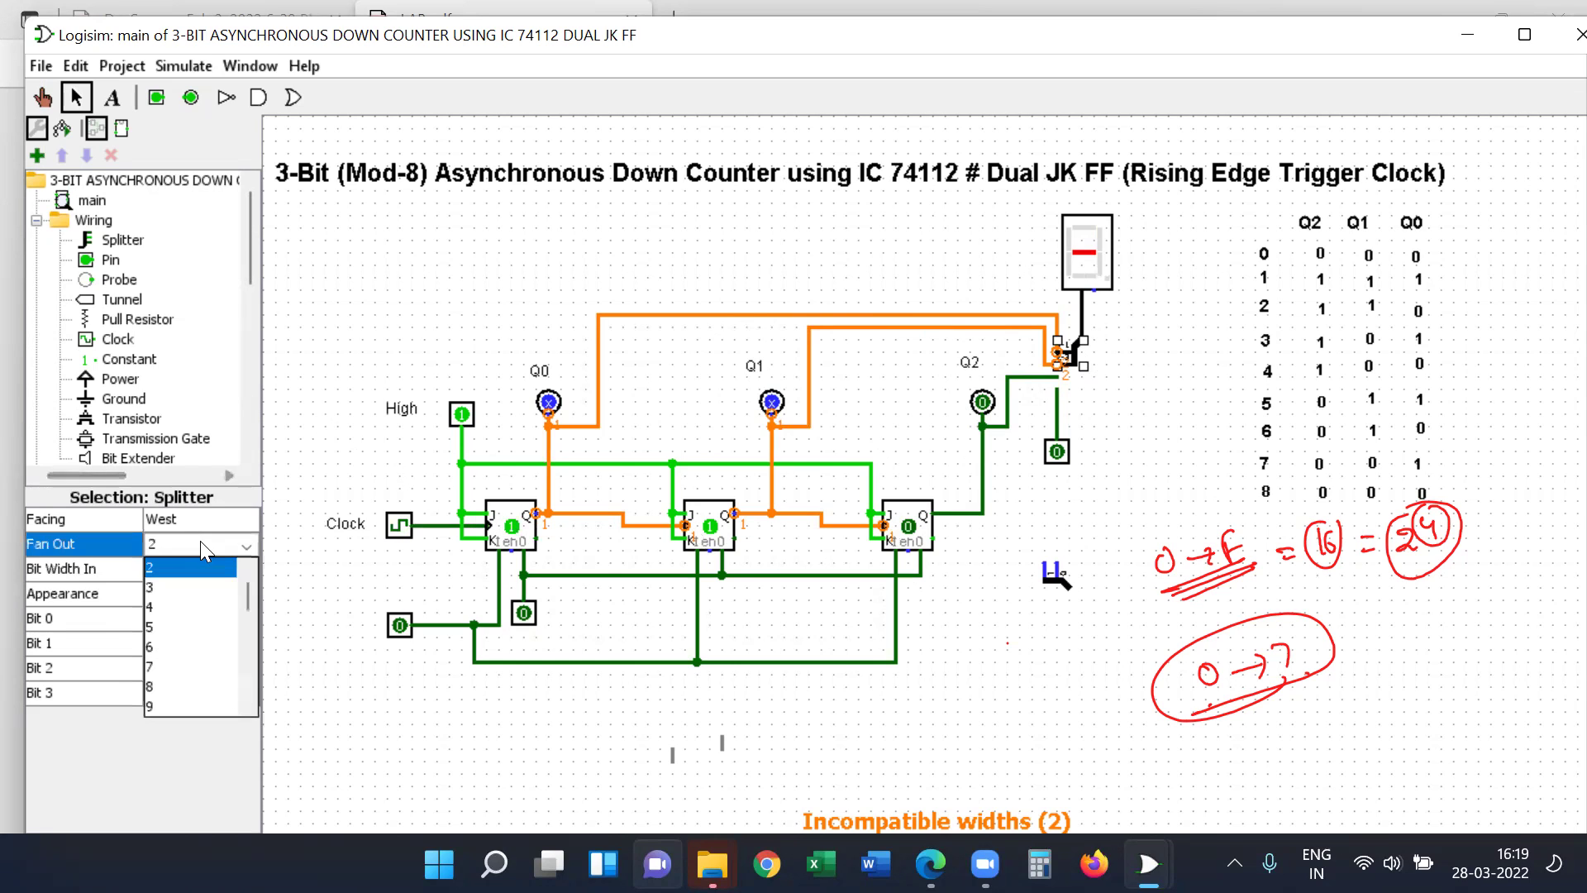
{"action": "left_click", "coordinate": [173, 605]}
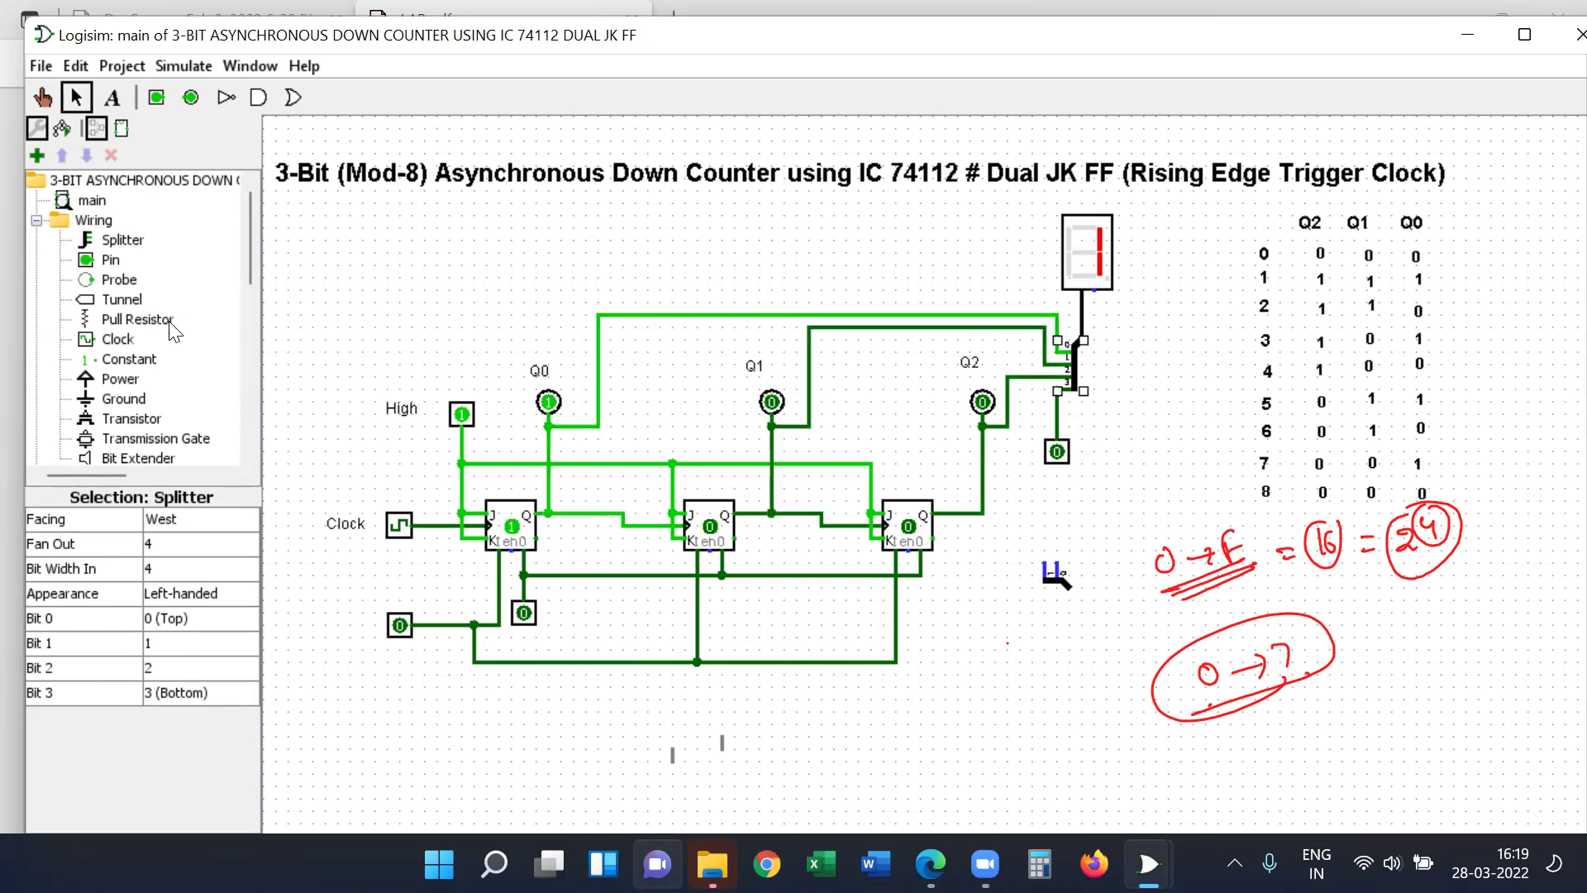
Place a splitter below the counter, wire it up and to the right, and give it fan-out 4
{"action": "left_click", "coordinate": [124, 241]}
{"action": "left_click", "coordinate": [1010, 713]}
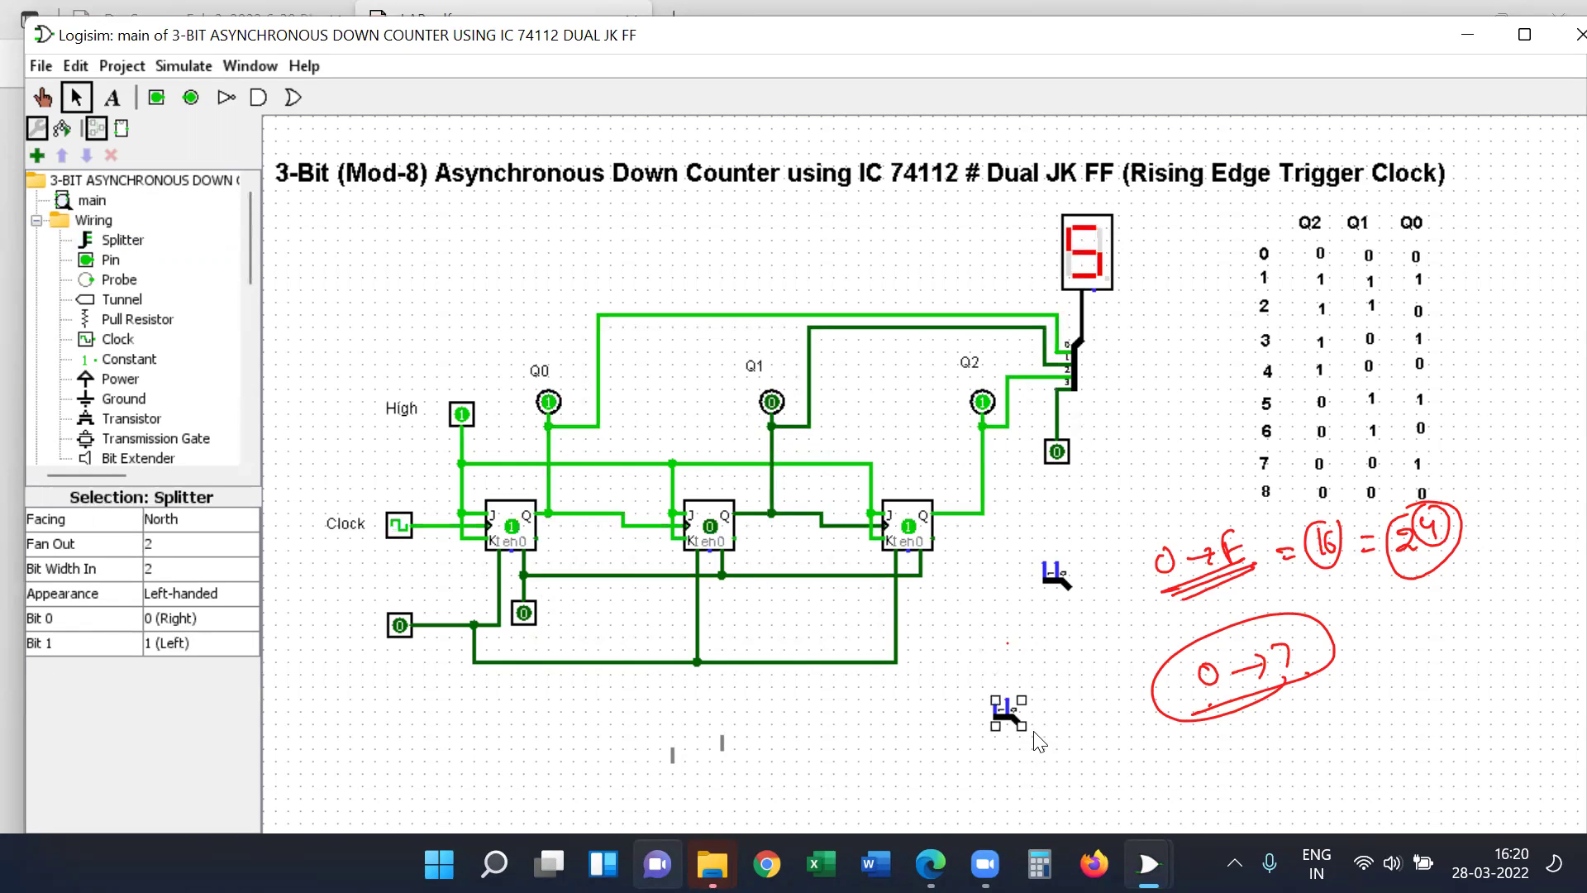
{"action": "left_click_drag", "start_coordinate": [1022, 725], "coordinate": [1059, 638]}
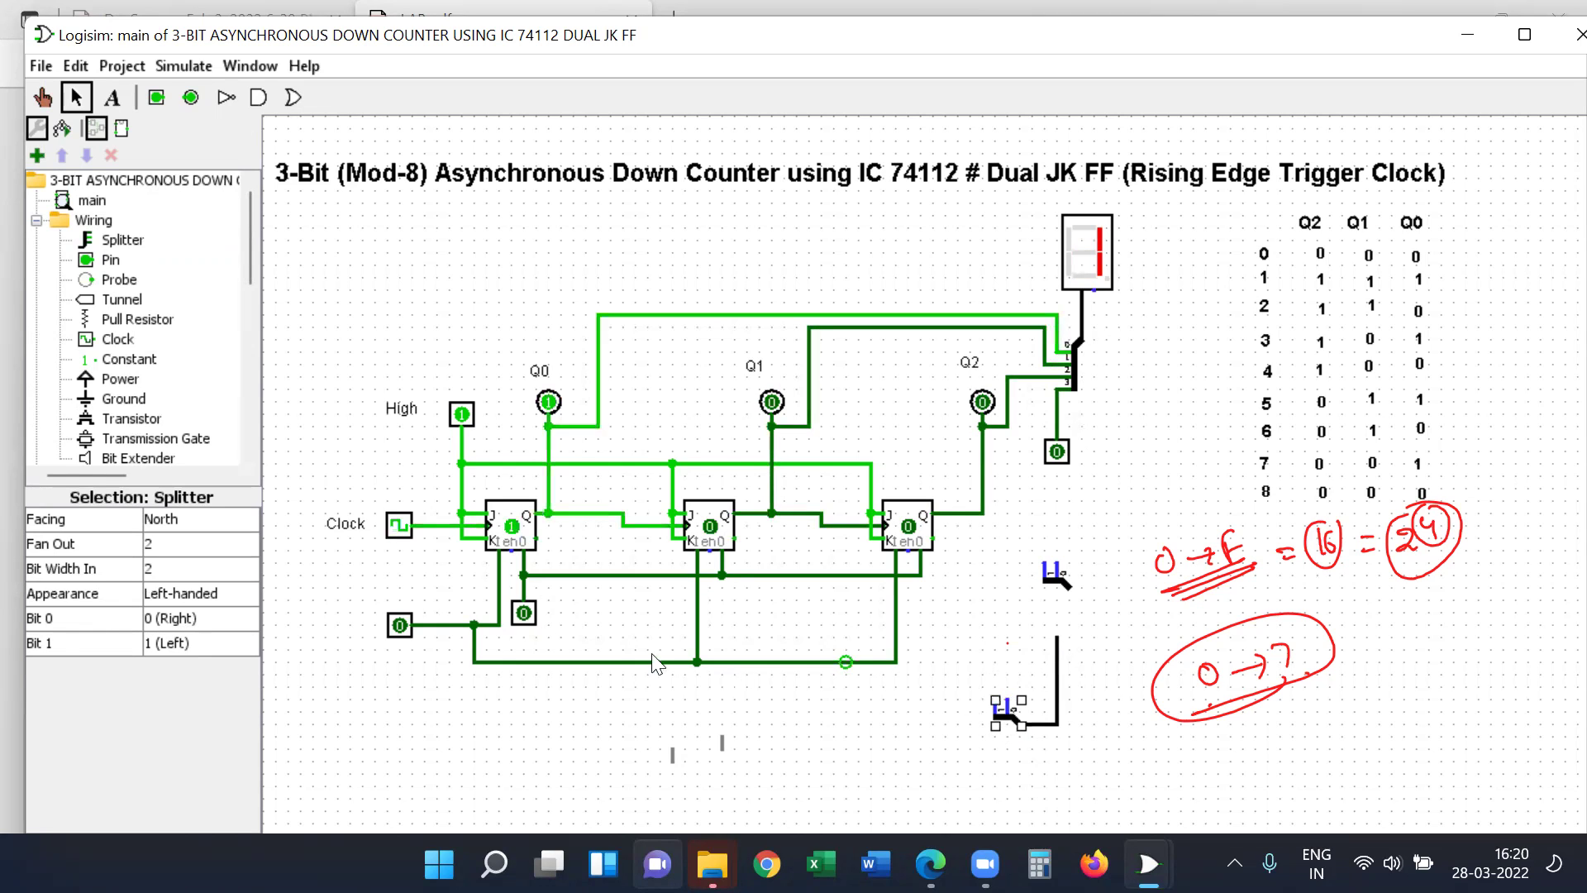
{"action": "left_click", "coordinate": [220, 544]}
{"action": "left_click", "coordinate": [197, 598]}
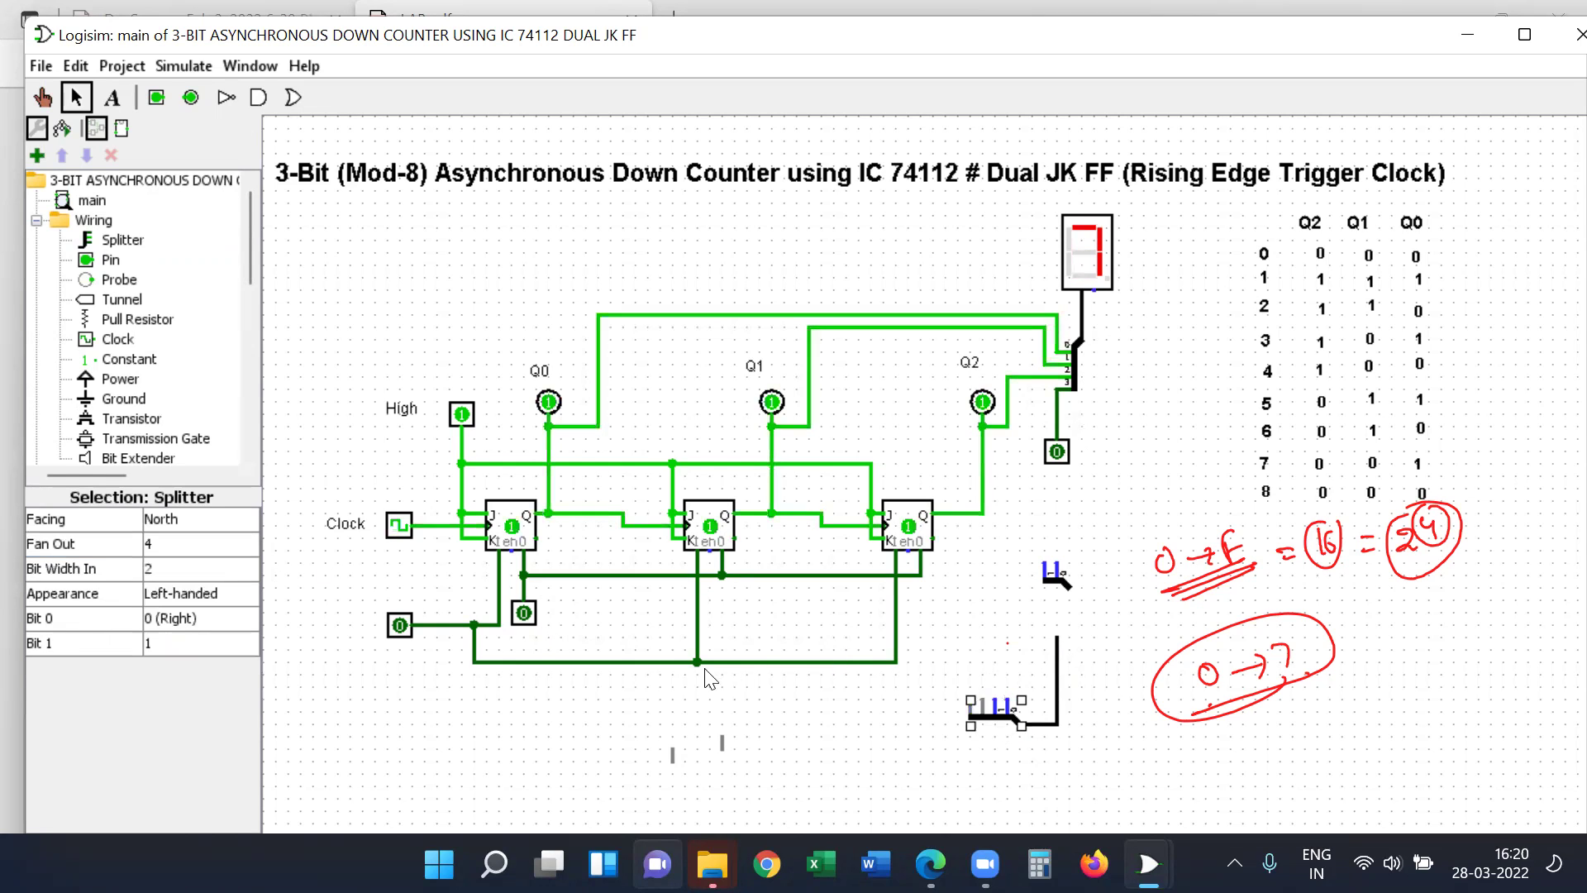
{"action": "left_click", "coordinate": [1075, 722]}
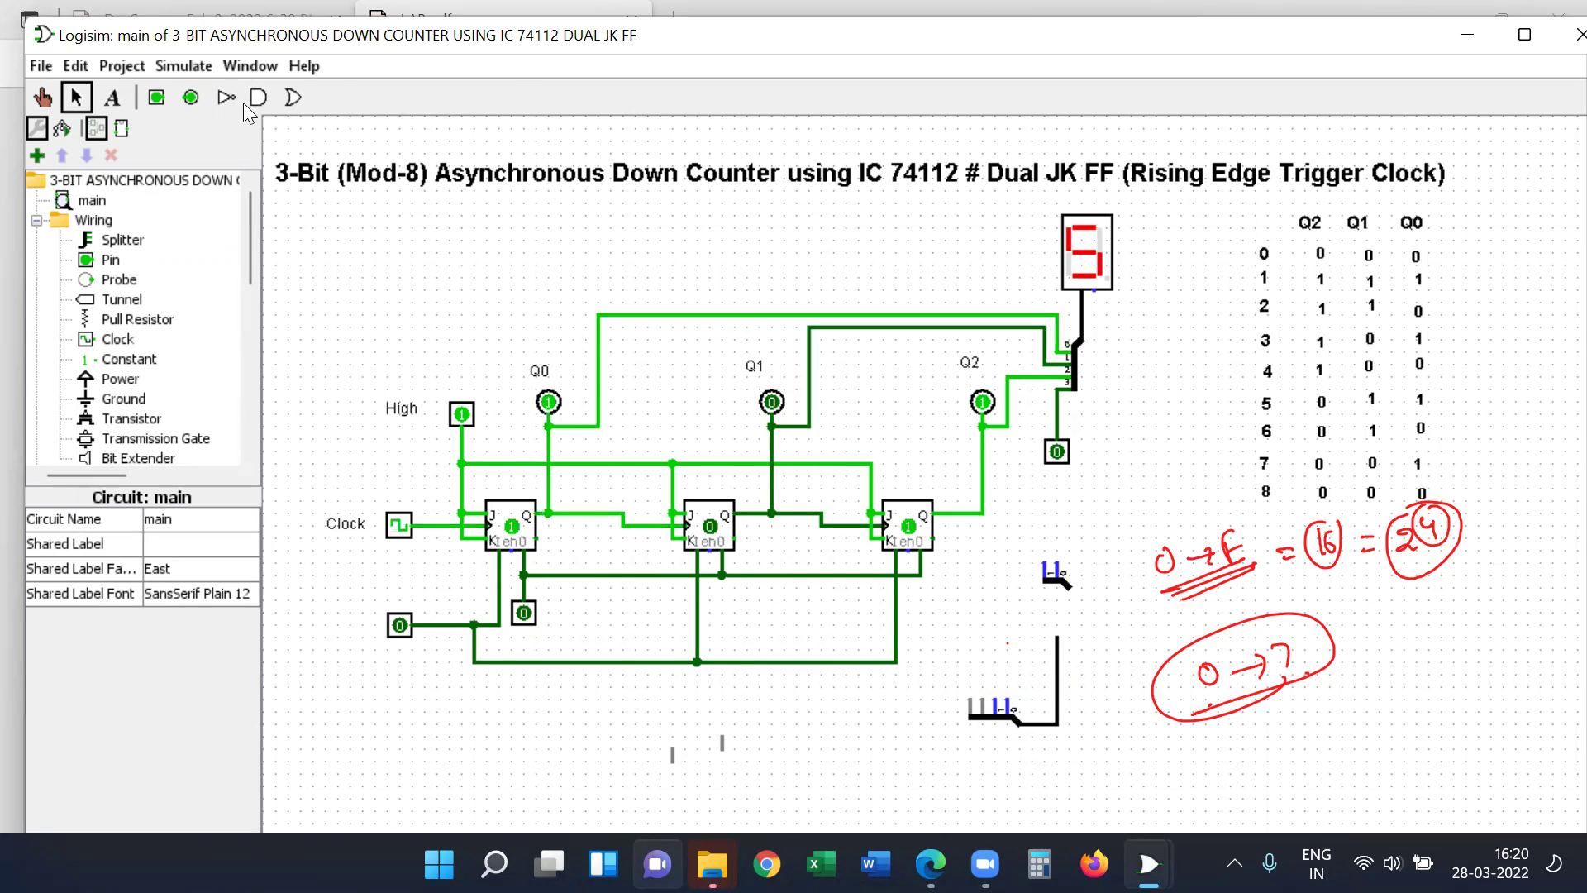
Reset the simulation to all zeros and disable it
{"action": "left_click", "coordinate": [184, 62]}
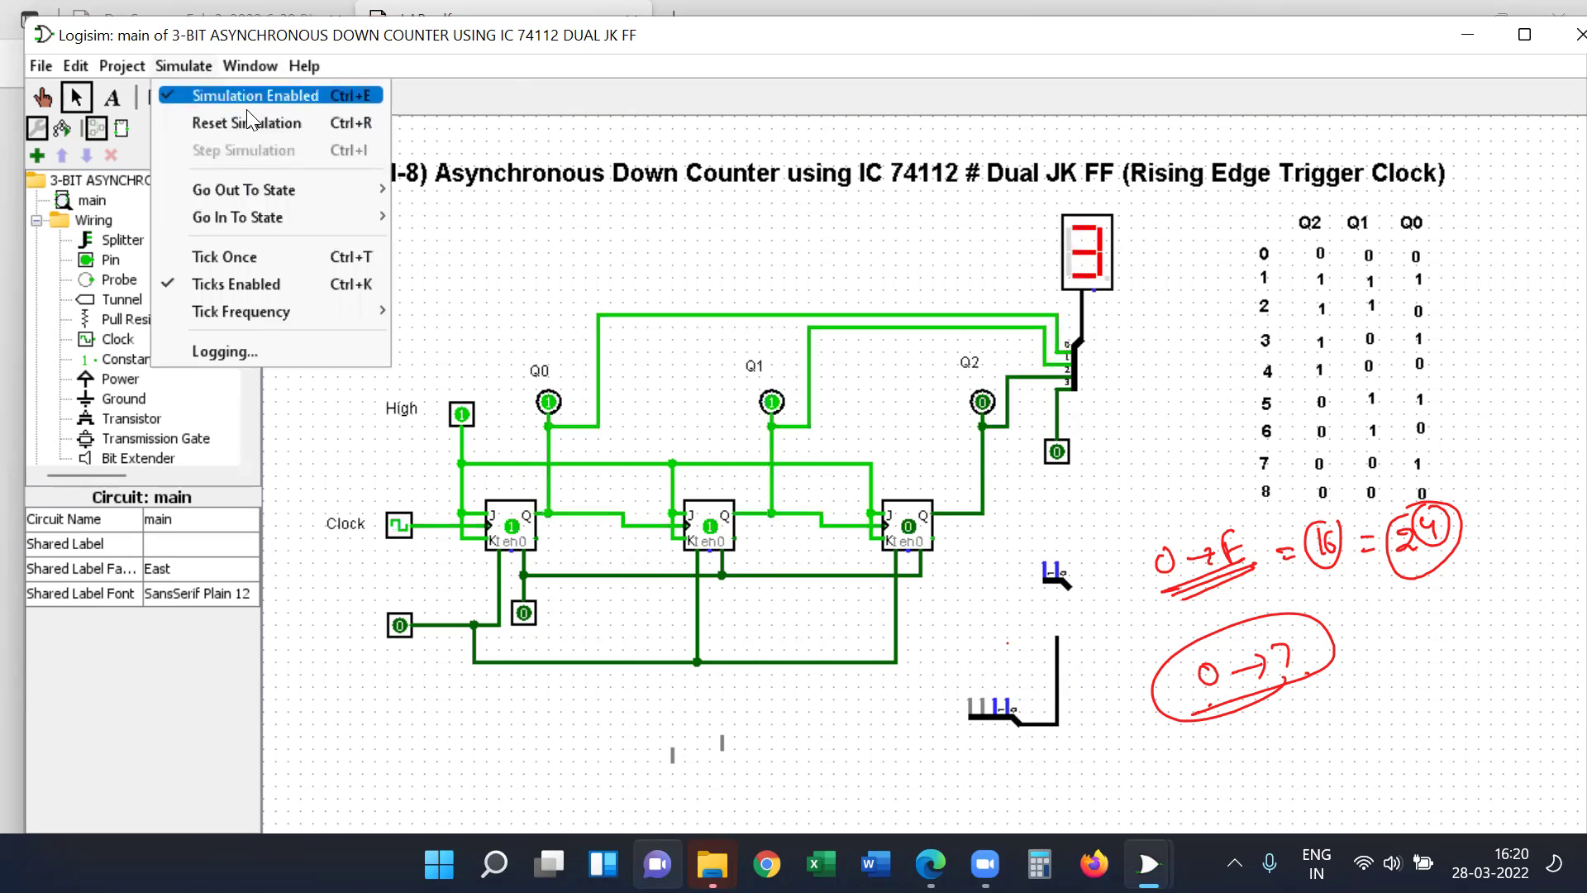
{"action": "left_click", "coordinate": [246, 120]}
{"action": "left_click", "coordinate": [173, 63]}
{"action": "left_click", "coordinate": [244, 95]}
Set the clock tick frequency to 0.5 Hz
{"action": "left_click", "coordinate": [184, 65]}
{"action": "mouse_move", "coordinate": [271, 311]}
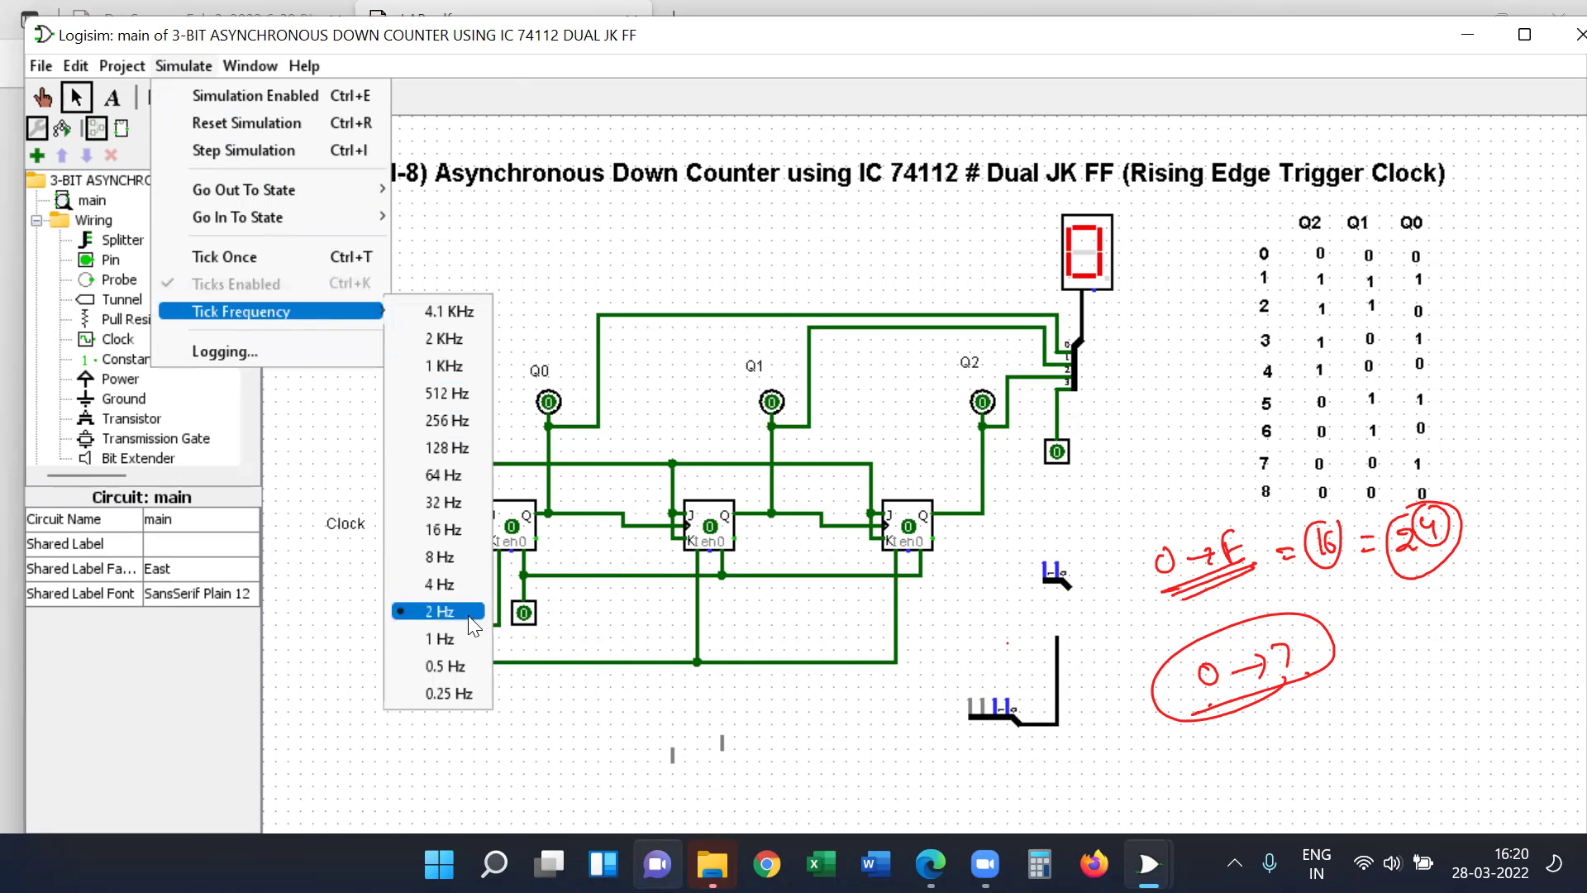
{"action": "left_click", "coordinate": [458, 665]}
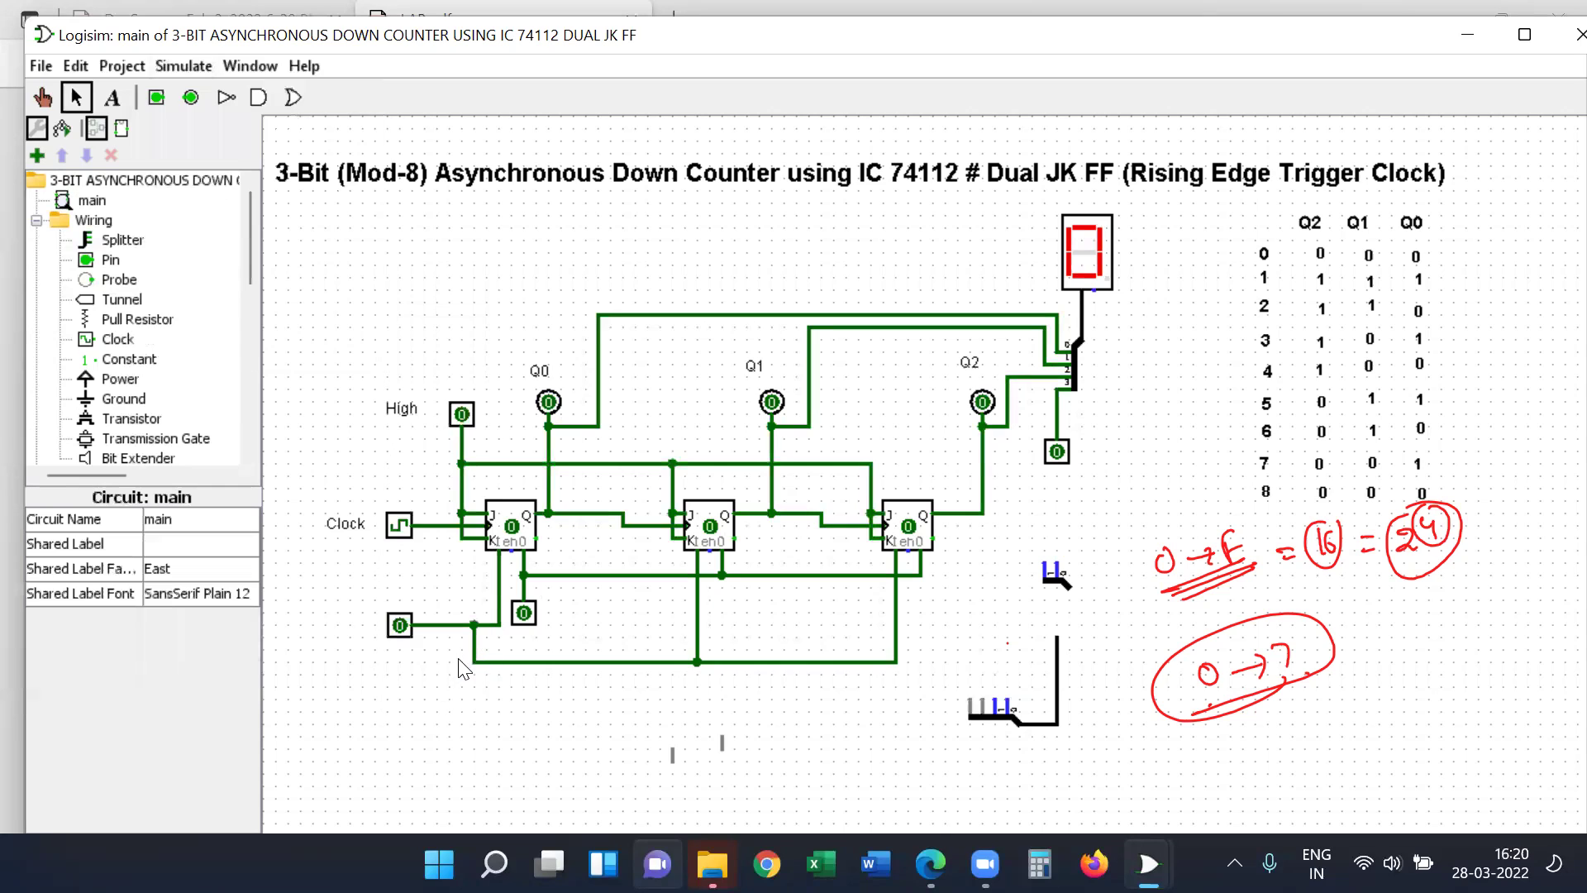
{"action": "left_click", "coordinate": [188, 65]}
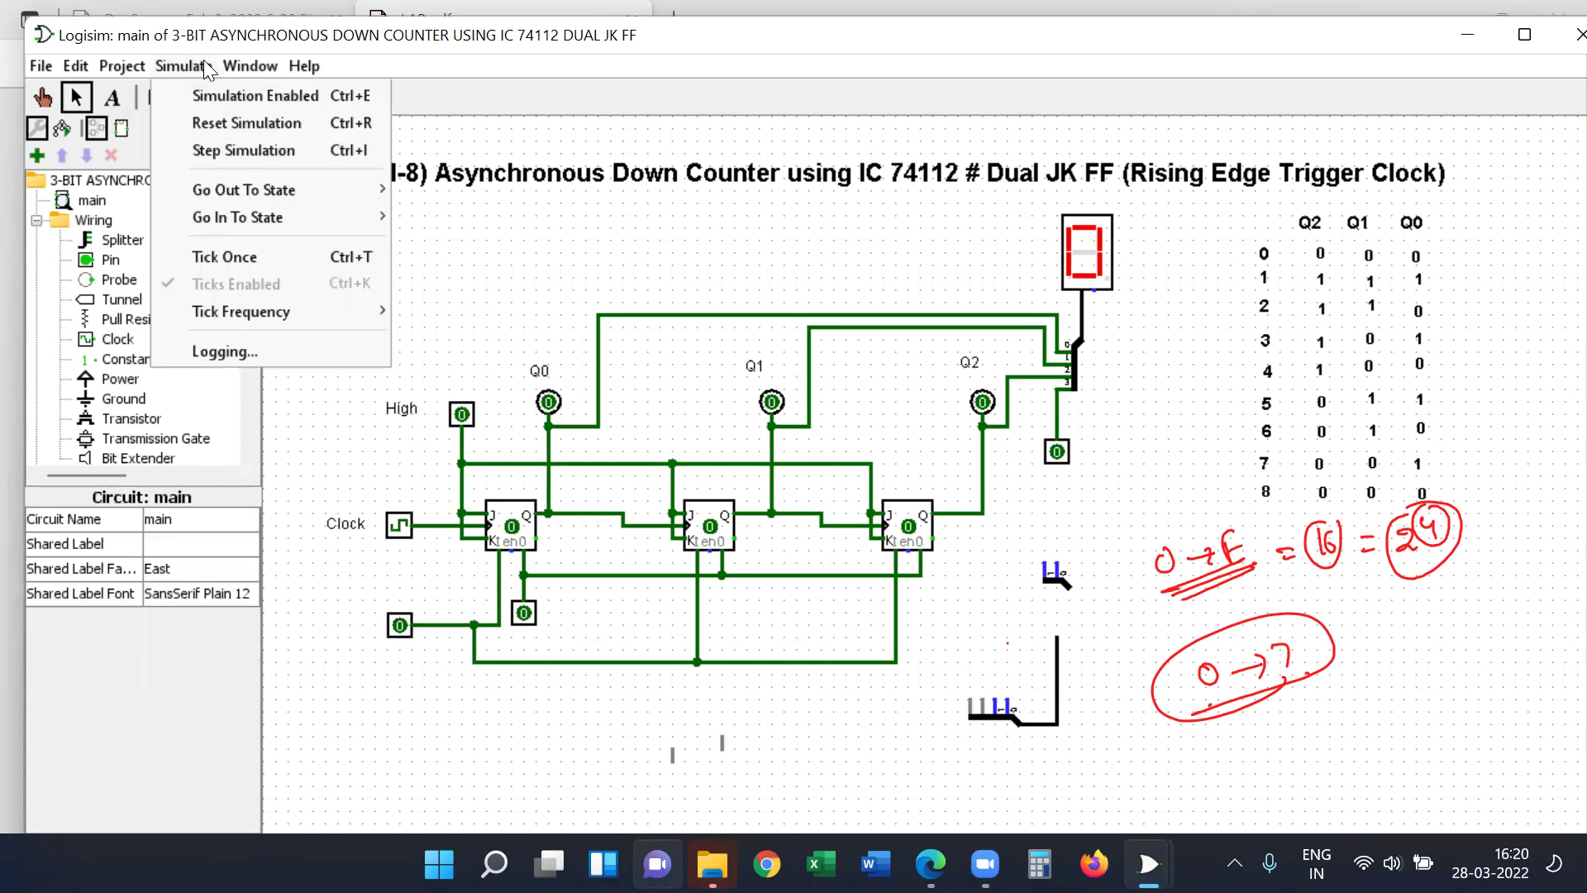
{"action": "left_click", "coordinate": [195, 64]}
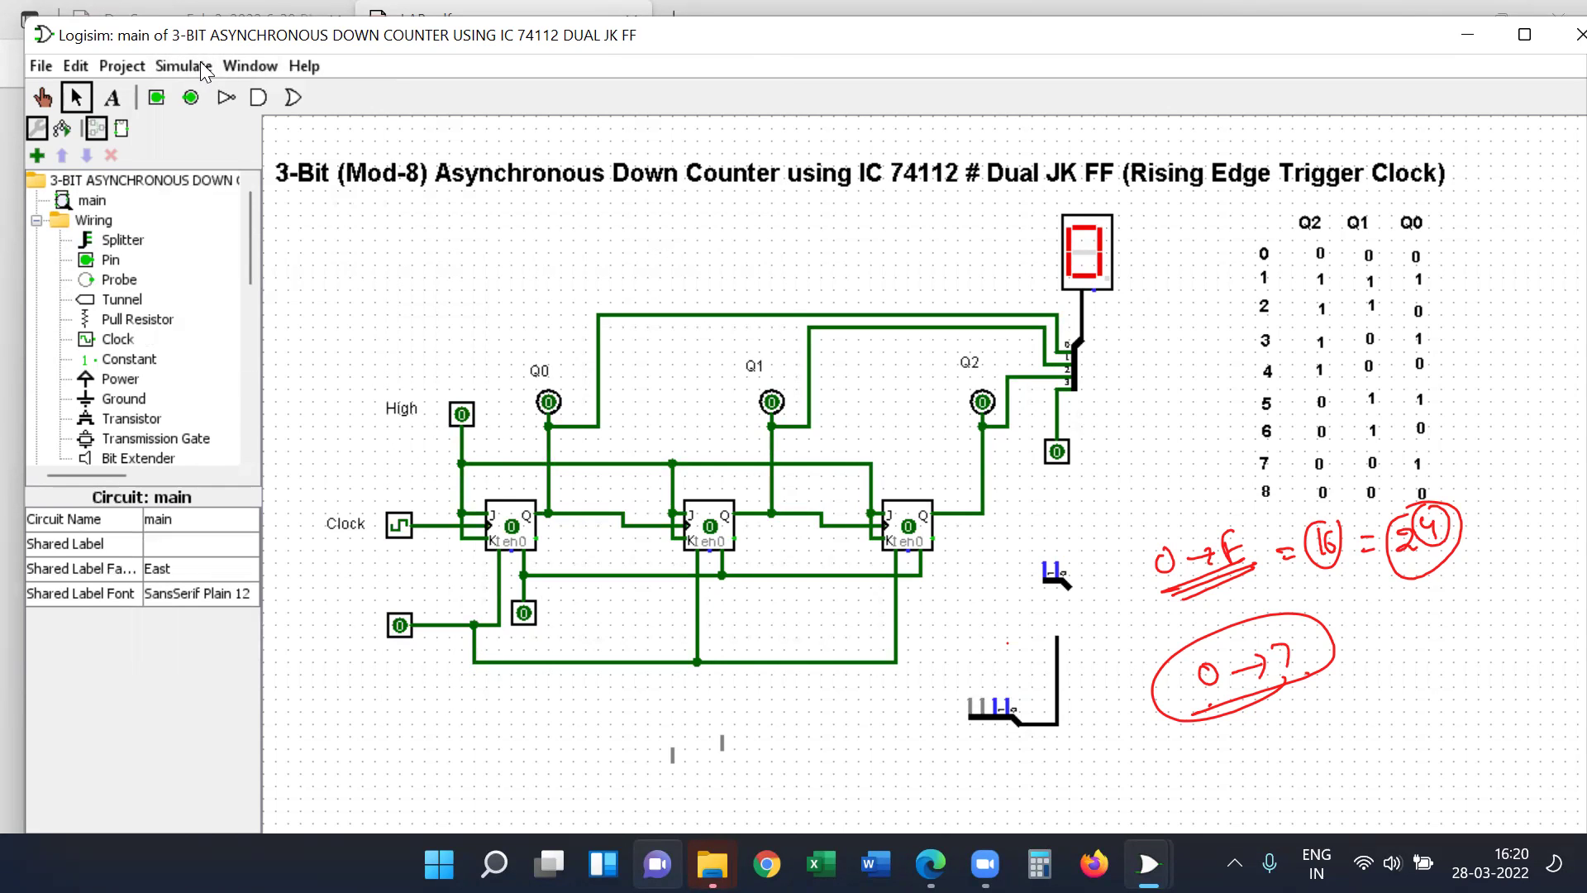
Re-enable the simulation and turn automatic ticking off and back on
{"action": "left_click", "coordinate": [200, 65]}
{"action": "left_click", "coordinate": [228, 98]}
{"action": "left_click", "coordinate": [184, 66]}
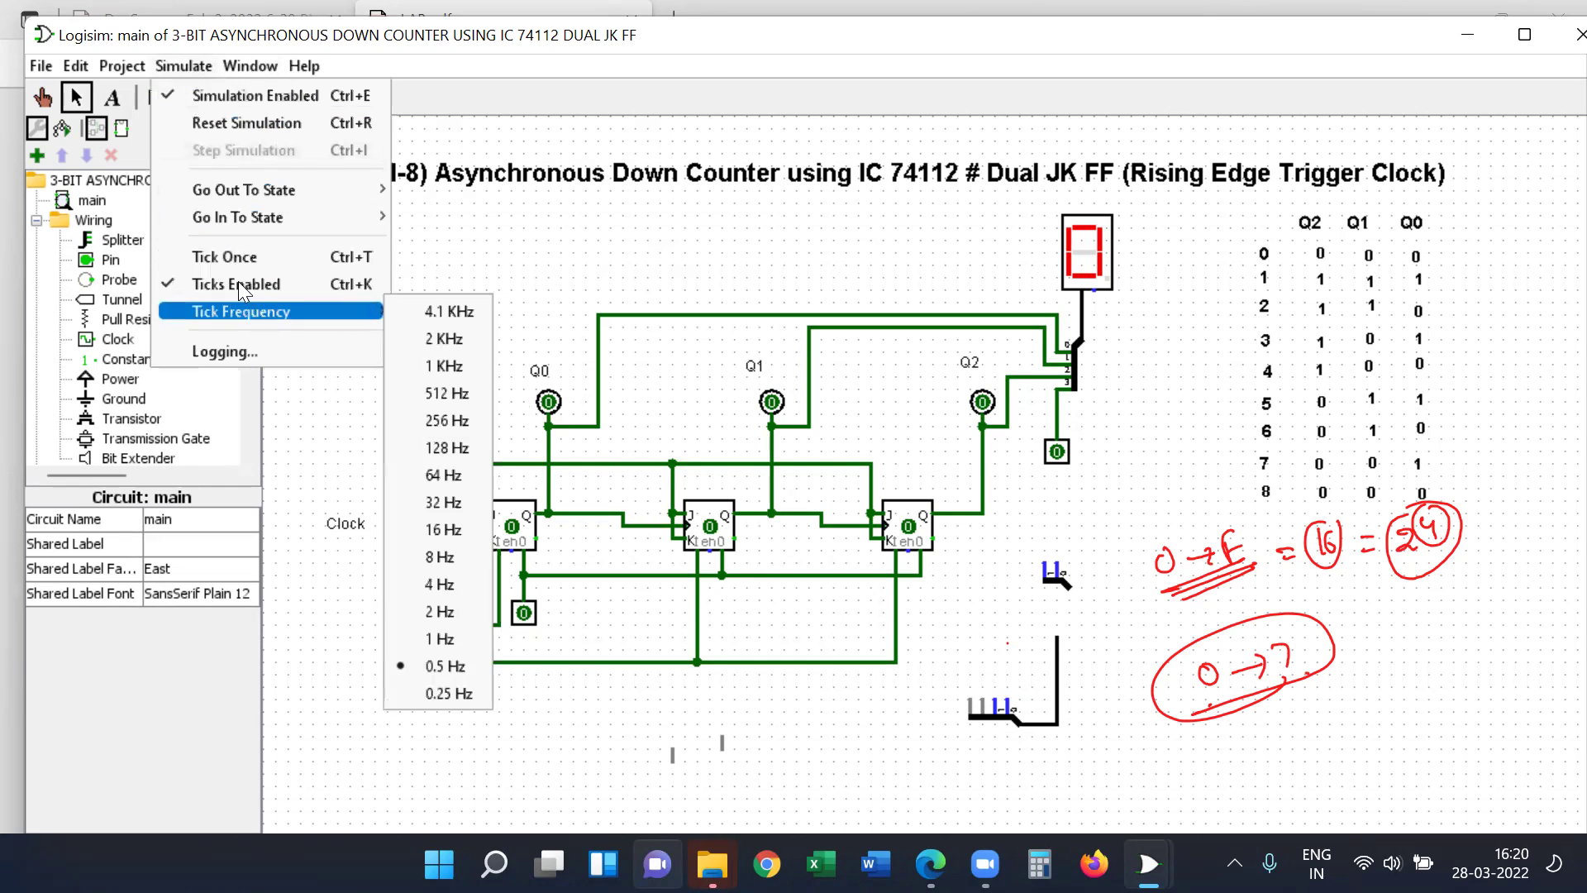
{"action": "left_click", "coordinate": [238, 285]}
{"action": "left_click", "coordinate": [186, 65]}
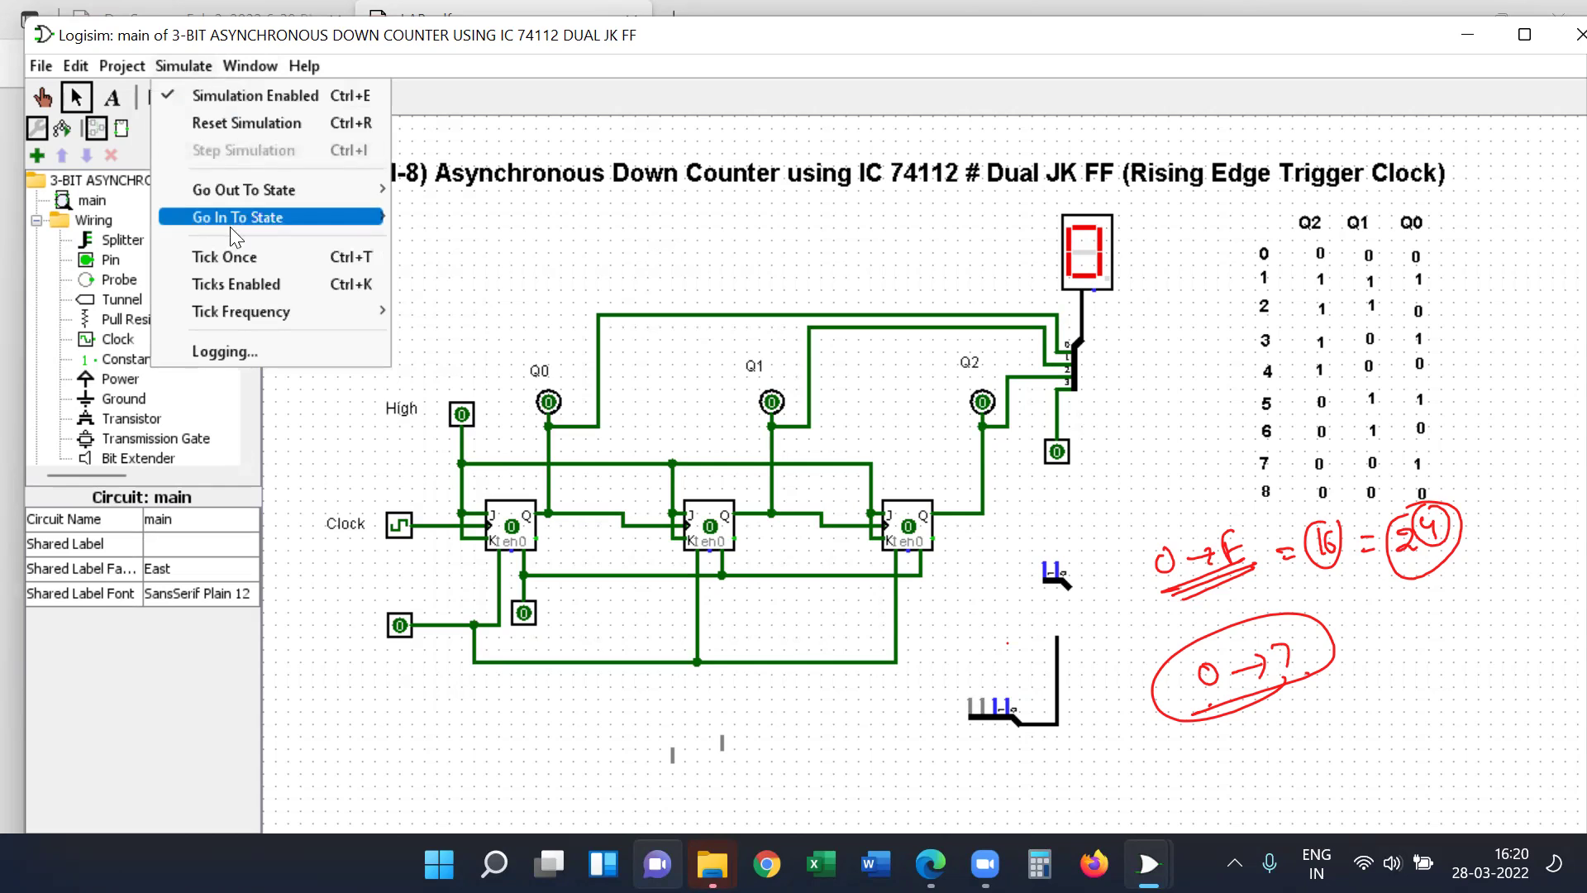
{"action": "left_click", "coordinate": [258, 288]}
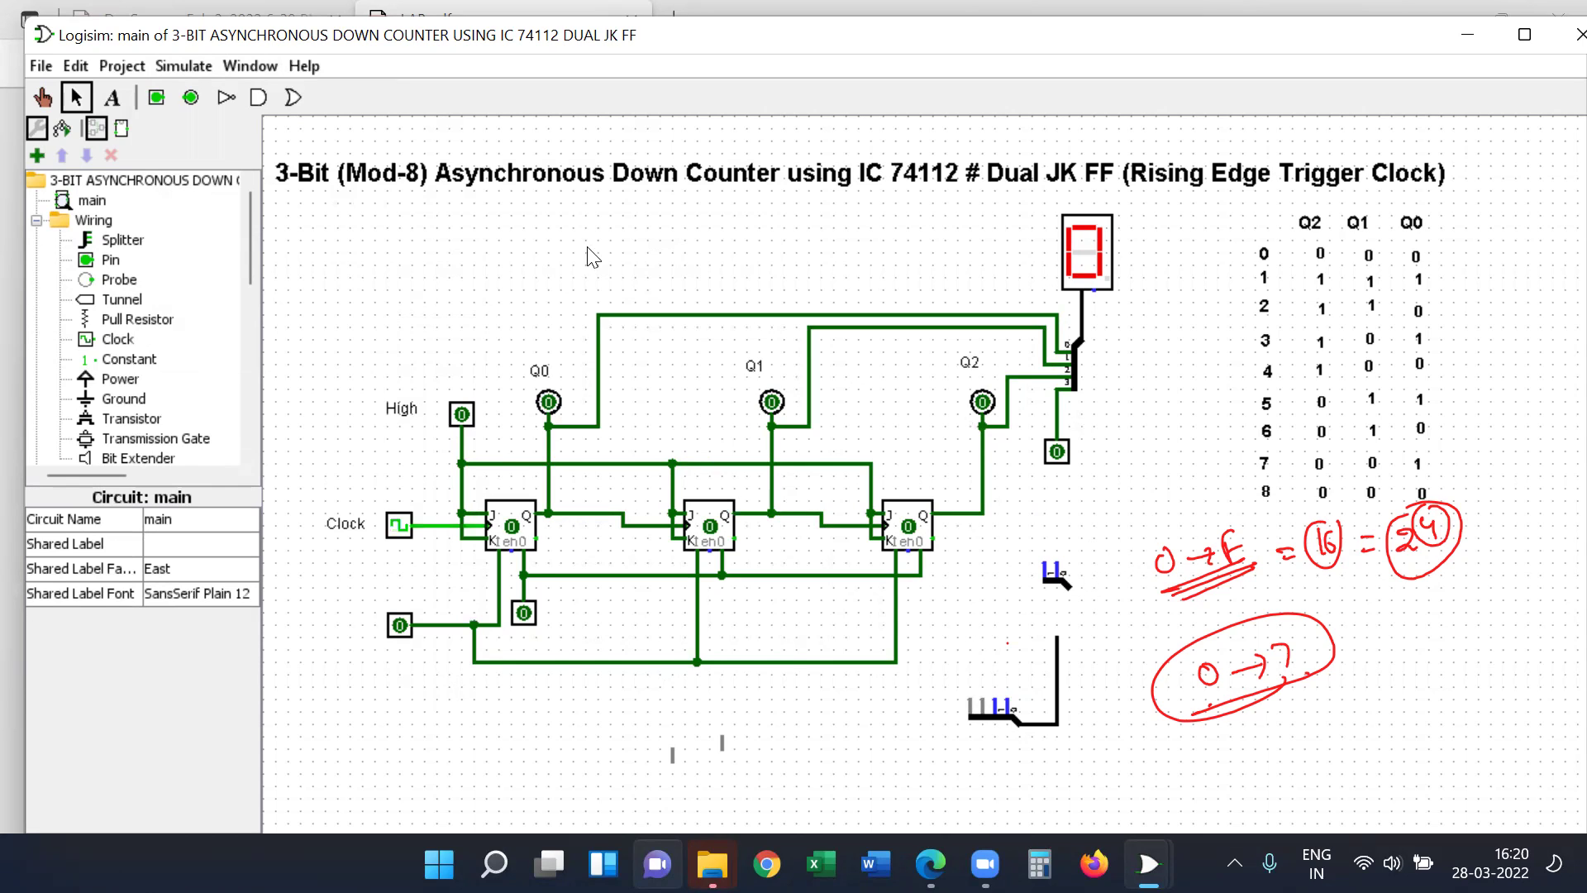
With the Poke tool, set the High input to 1 and toggle the Clock input
{"action": "left_click", "coordinate": [43, 97]}
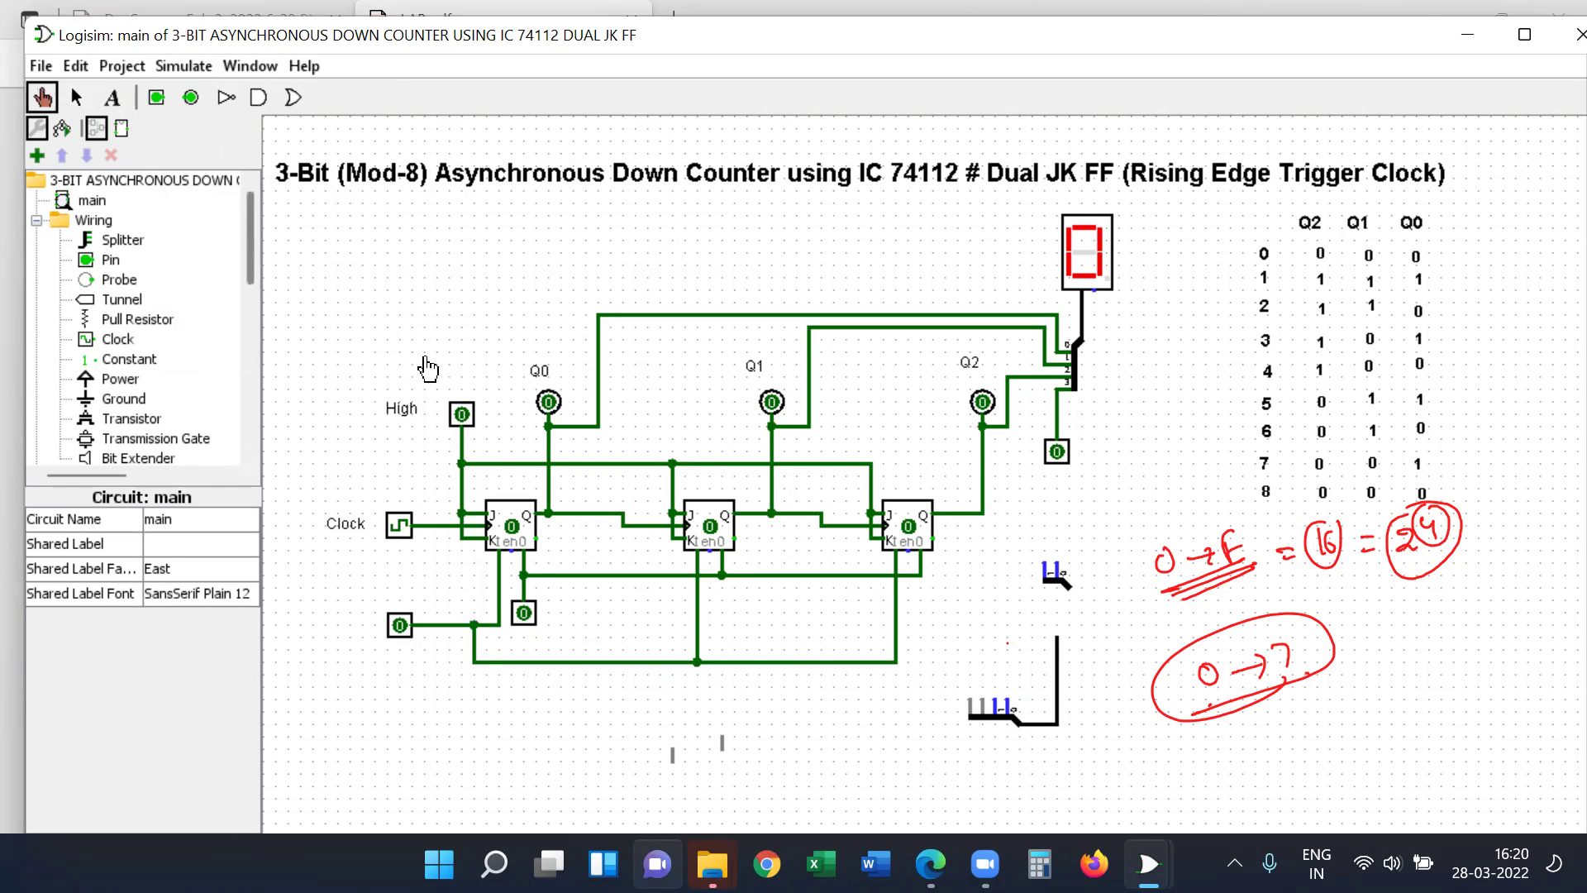
{"action": "left_click", "coordinate": [465, 418]}
{"action": "left_click", "coordinate": [463, 415]}
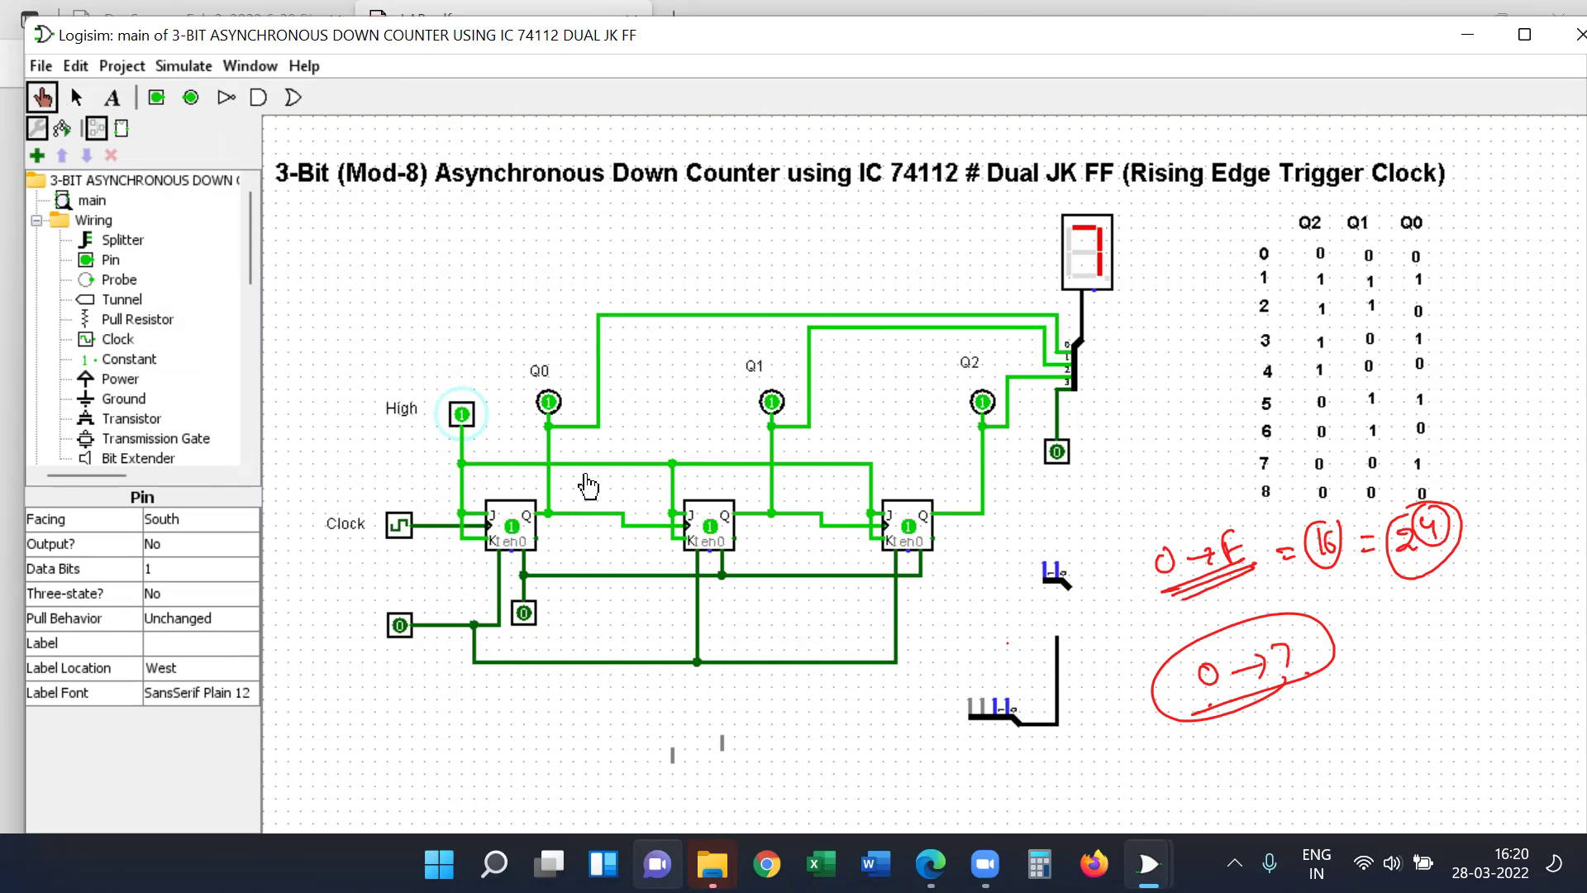
{"action": "left_click", "coordinate": [399, 525]}
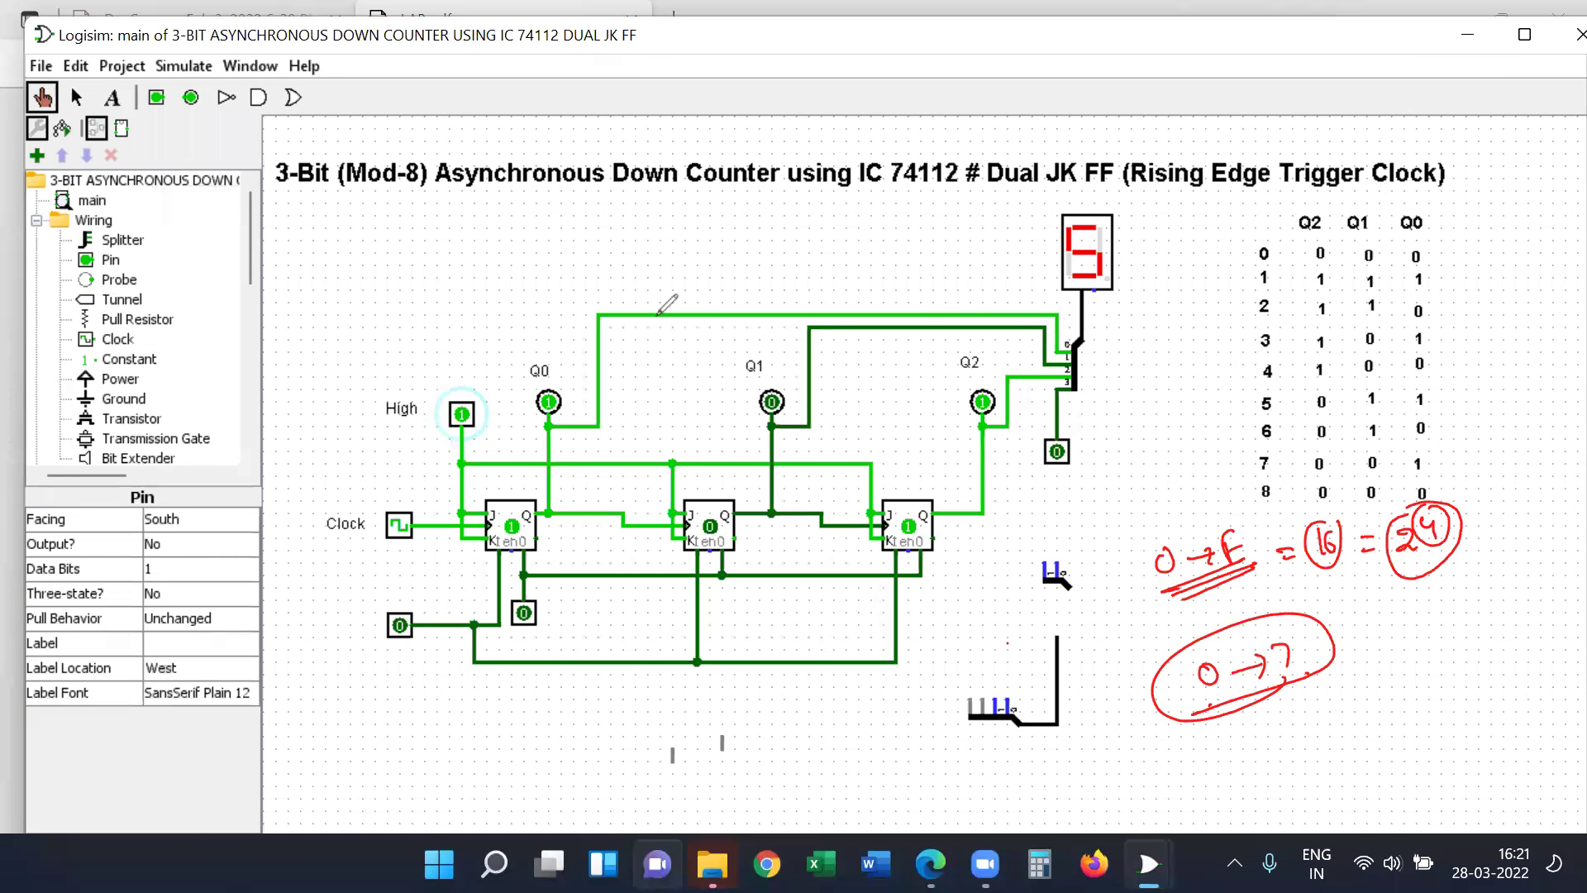
Sketch a red rising-edge zigzag above High, tracing it twice, and circle the Clock input
{"action": "mouse_move", "coordinate": [329, 324]}
{"action": "left_mouse_down"}
{"action": "mouse_move", "coordinate": [361, 315]}
{"action": "mouse_move", "coordinate": [369, 263]}
{"action": "left_mouse_up"}
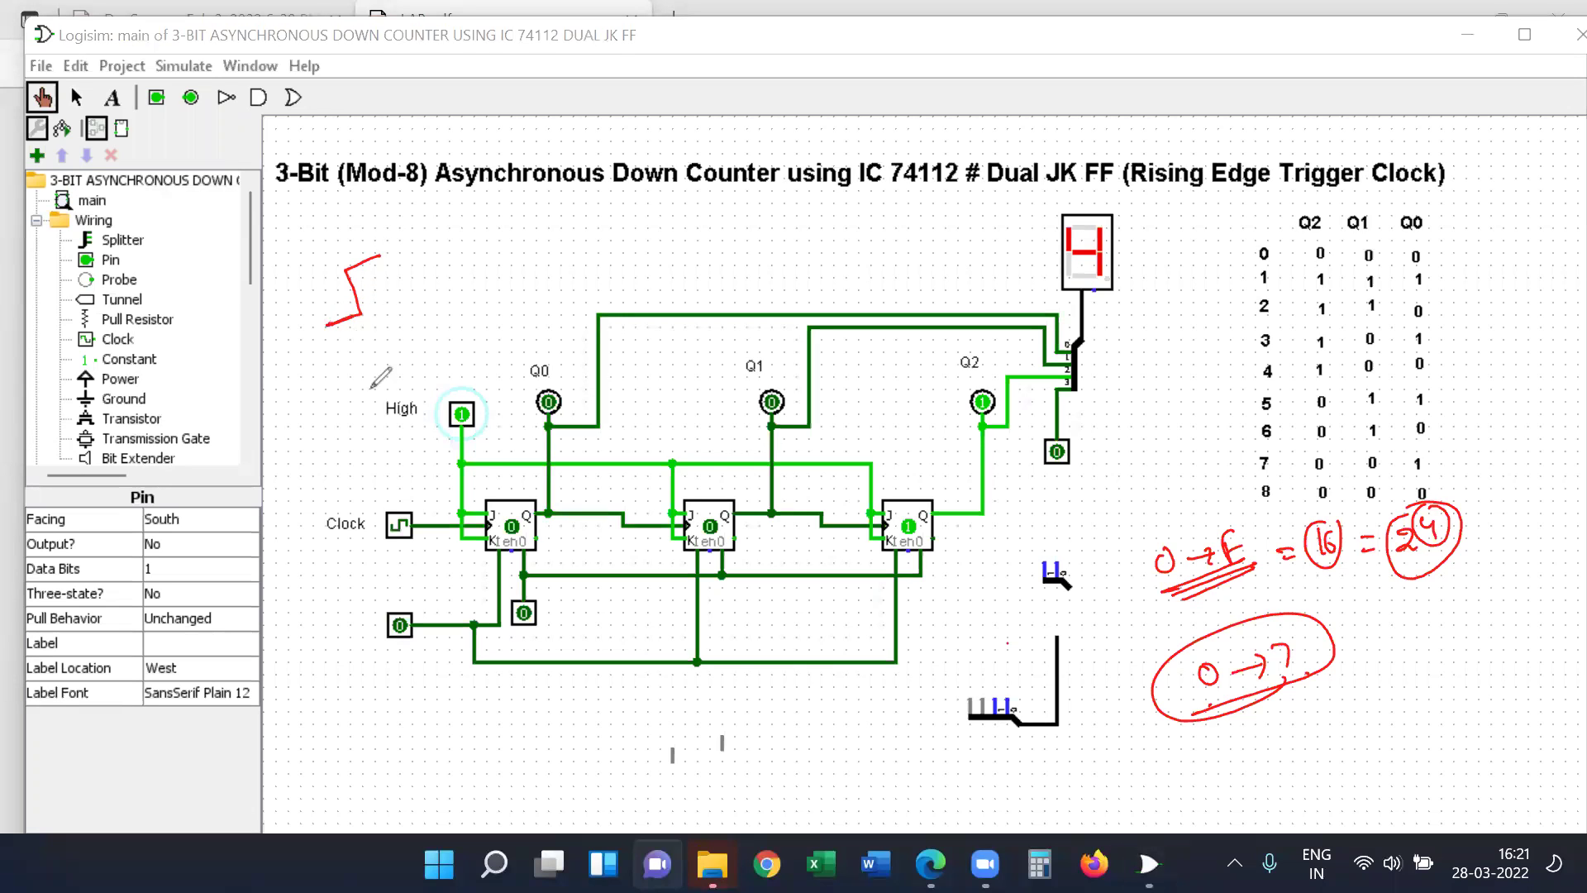
{"action": "mouse_move", "coordinate": [390, 501]}
{"action": "left_mouse_down"}
{"action": "mouse_move", "coordinate": [394, 542]}
{"action": "mouse_move", "coordinate": [417, 508]}
{"action": "mouse_move", "coordinate": [385, 502]}
{"action": "left_mouse_up"}
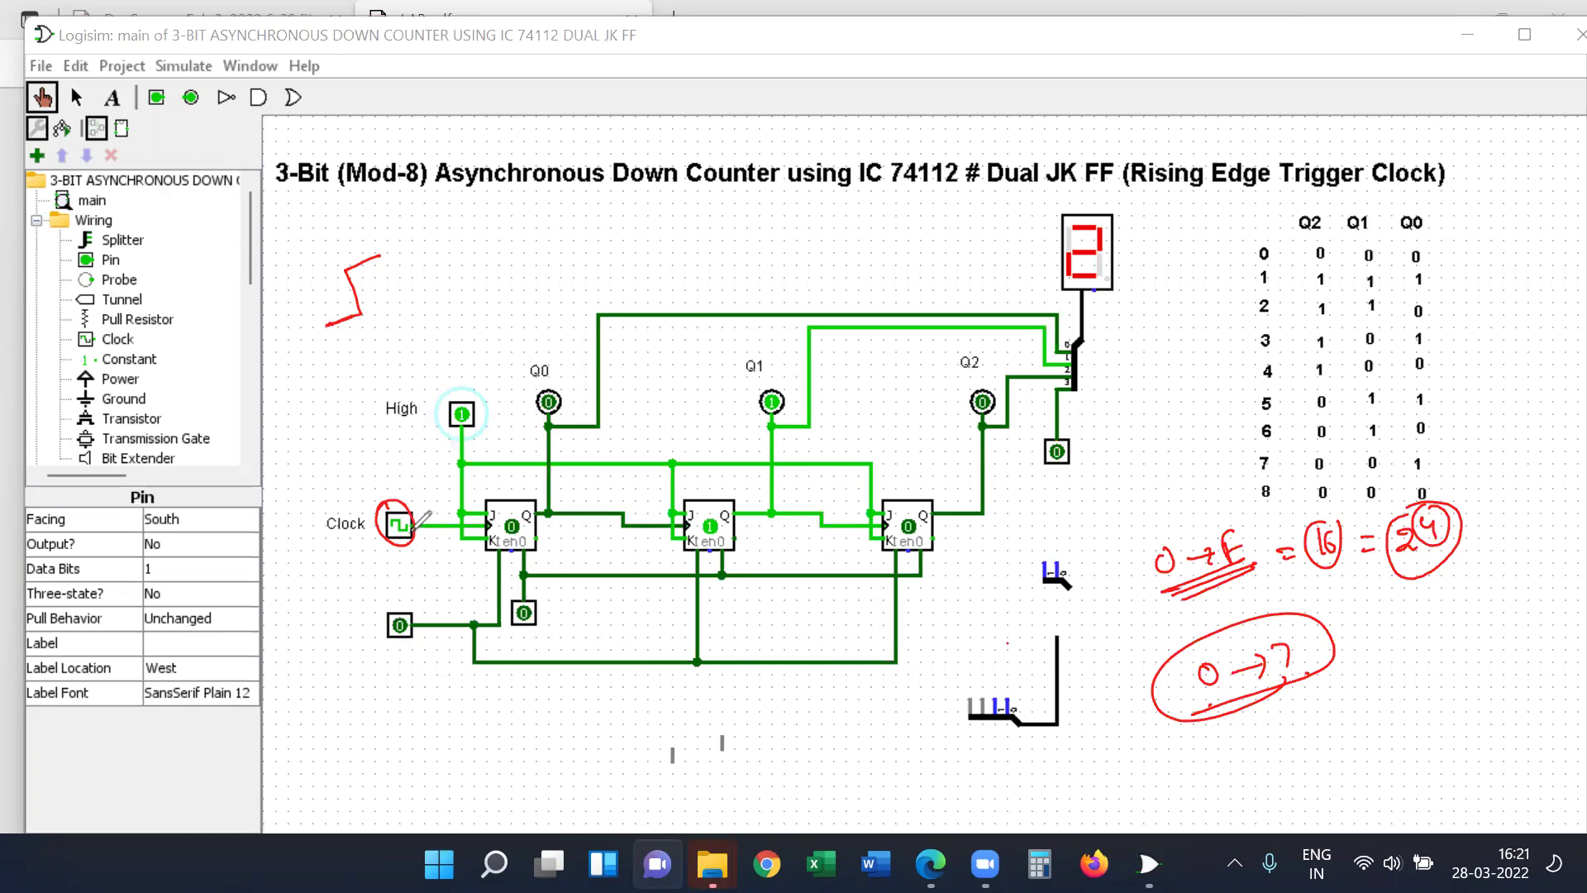
{"action": "mouse_move", "coordinate": [341, 338]}
{"action": "left_mouse_down"}
{"action": "mouse_move", "coordinate": [331, 323]}
{"action": "mouse_move", "coordinate": [360, 303]}
{"action": "mouse_move", "coordinate": [351, 265]}
{"action": "mouse_move", "coordinate": [382, 253]}
{"action": "left_mouse_up"}
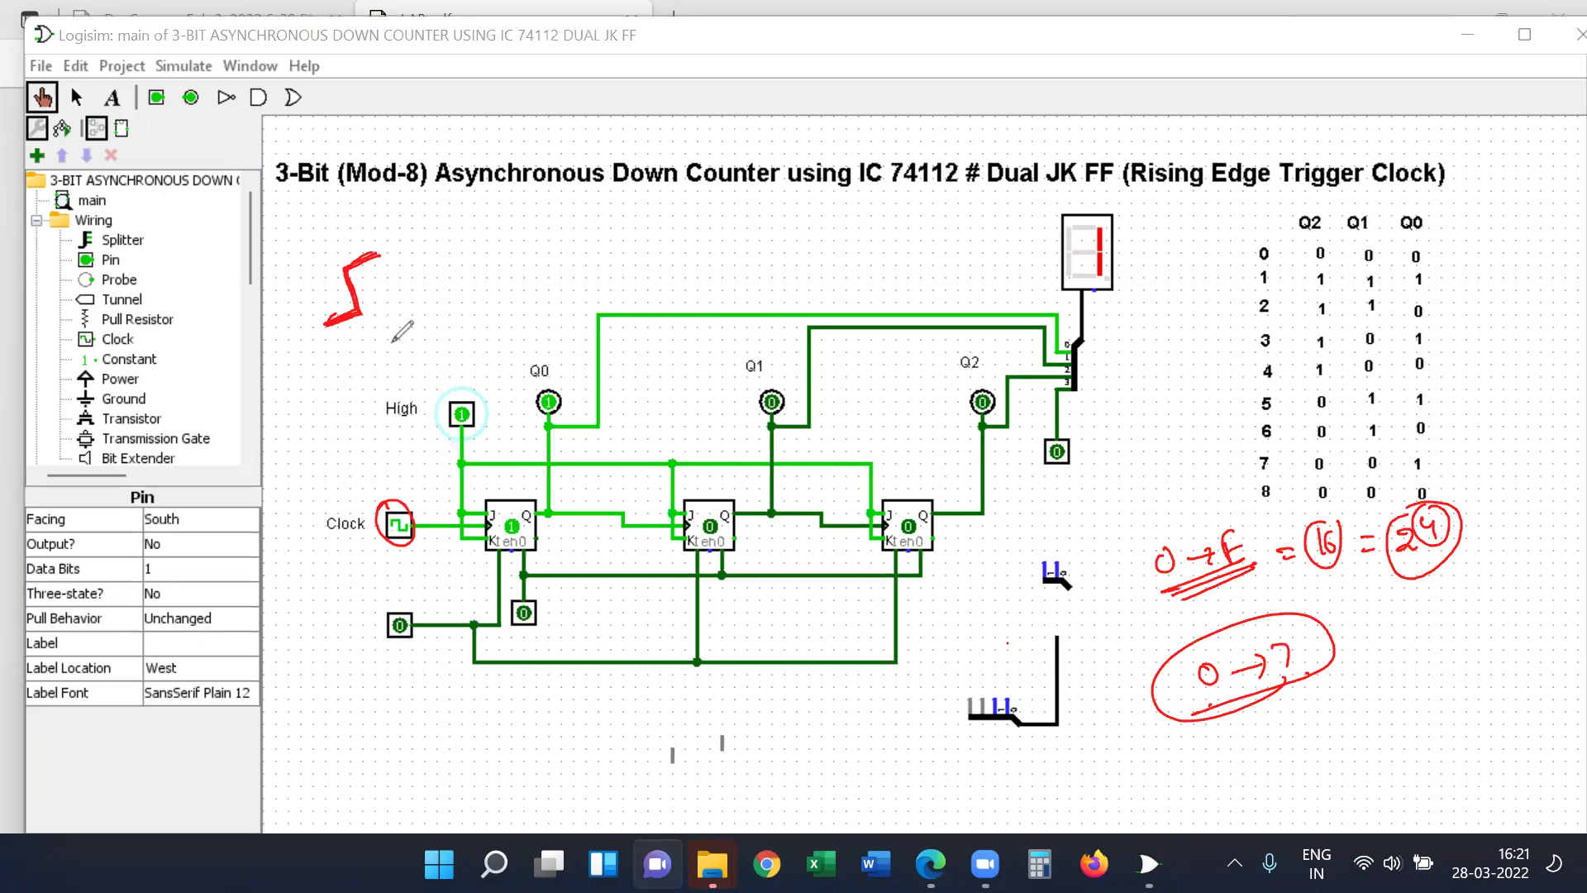